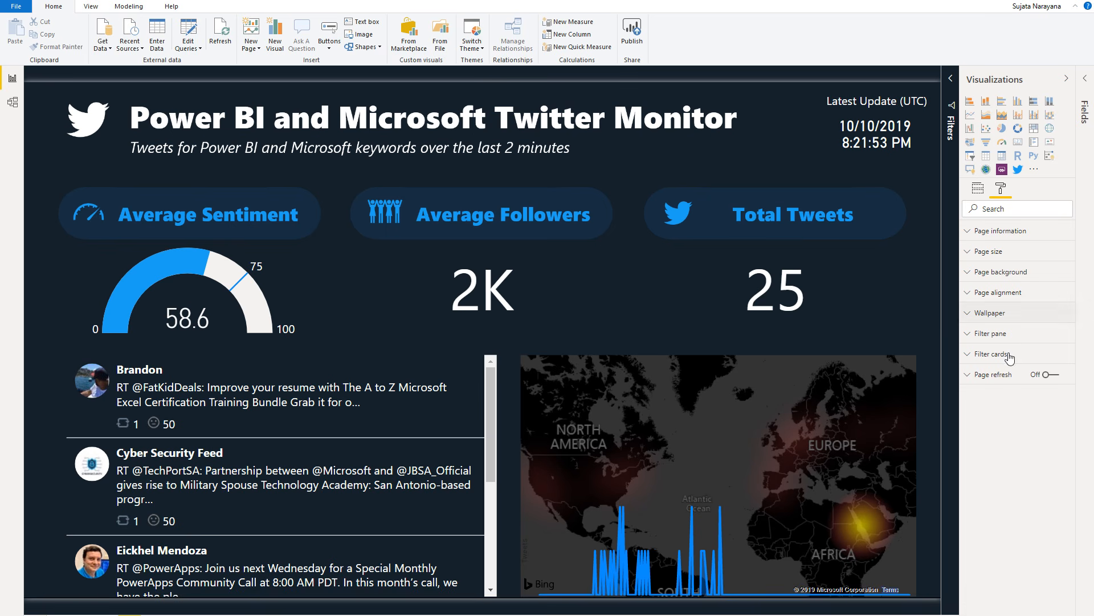
# - Expand the page refresh settings of the Twitter monitor page and toggle automatic refresh on and off
pyautogui.click(972, 377)
pyautogui.click(1055, 376)
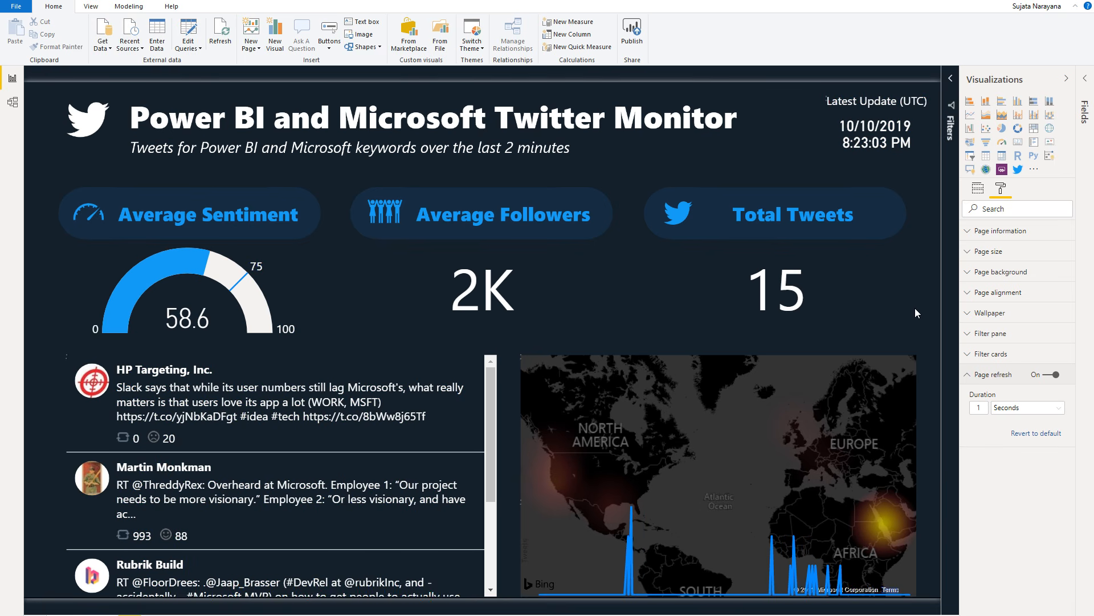
pyautogui.click(1054, 376)
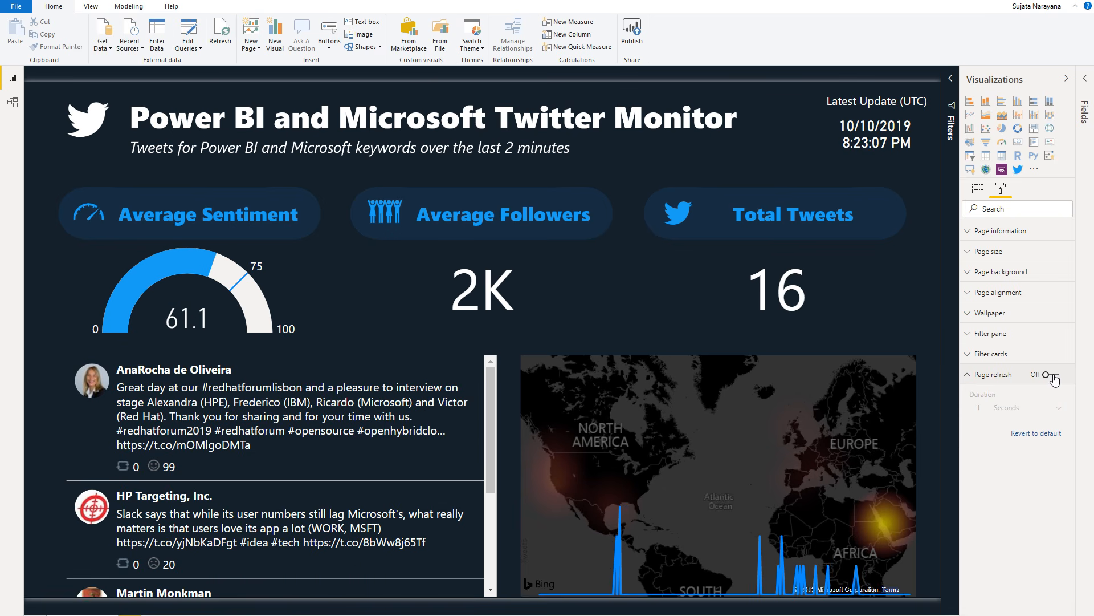
pyautogui.click(1057, 376)
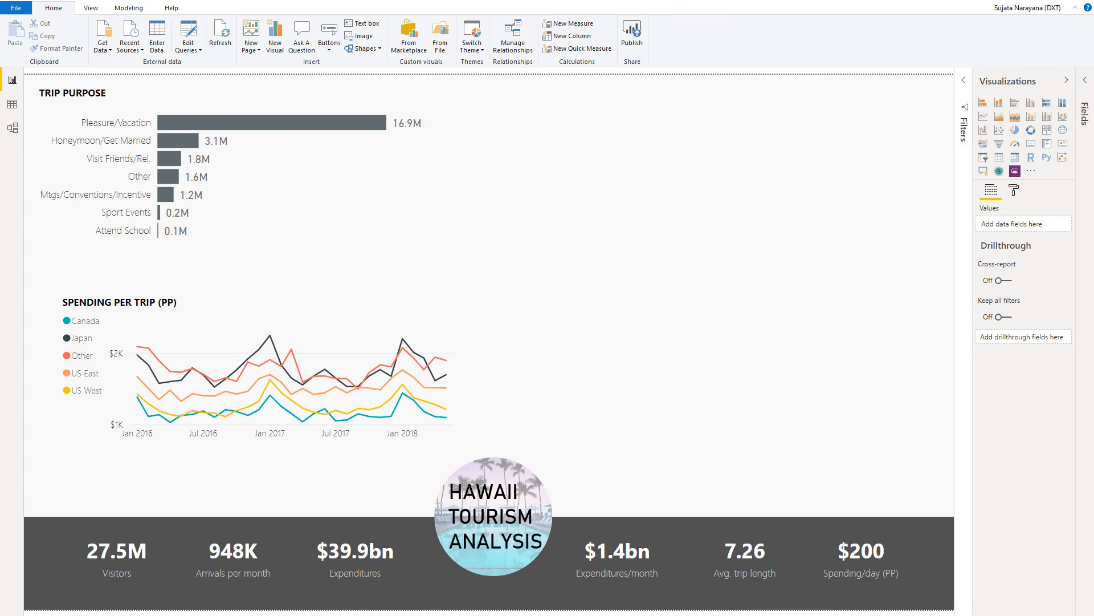
# - Insert a Q&A visual and enlarge it downward to fill the empty area above the Hawaii Tourism Analysis banner
pyautogui.click(984, 172)
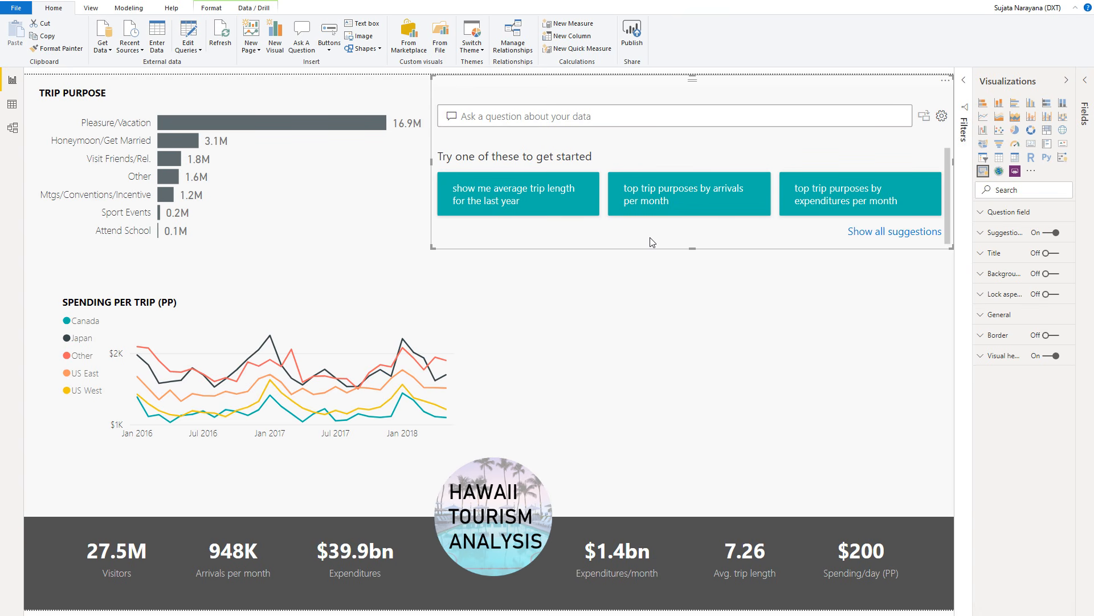
pyautogui.moveTo(669, 238); pyautogui.dragTo(691, 444)
pyautogui.click(691, 444)
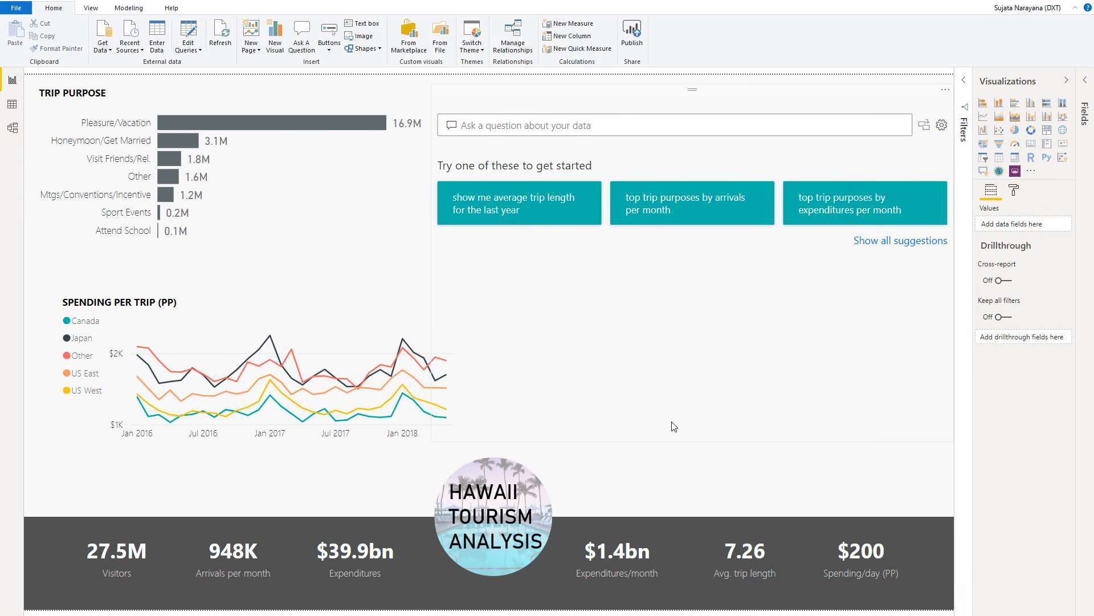
pyautogui.click(627, 377)
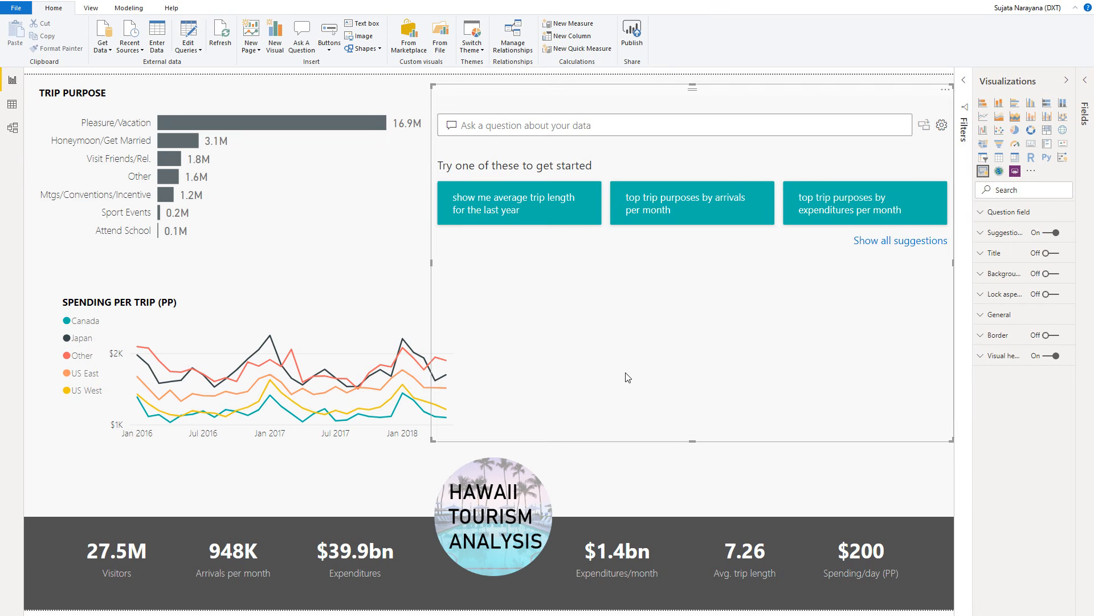
# - Switch the report's theme to Electric
pyautogui.click(472, 40)
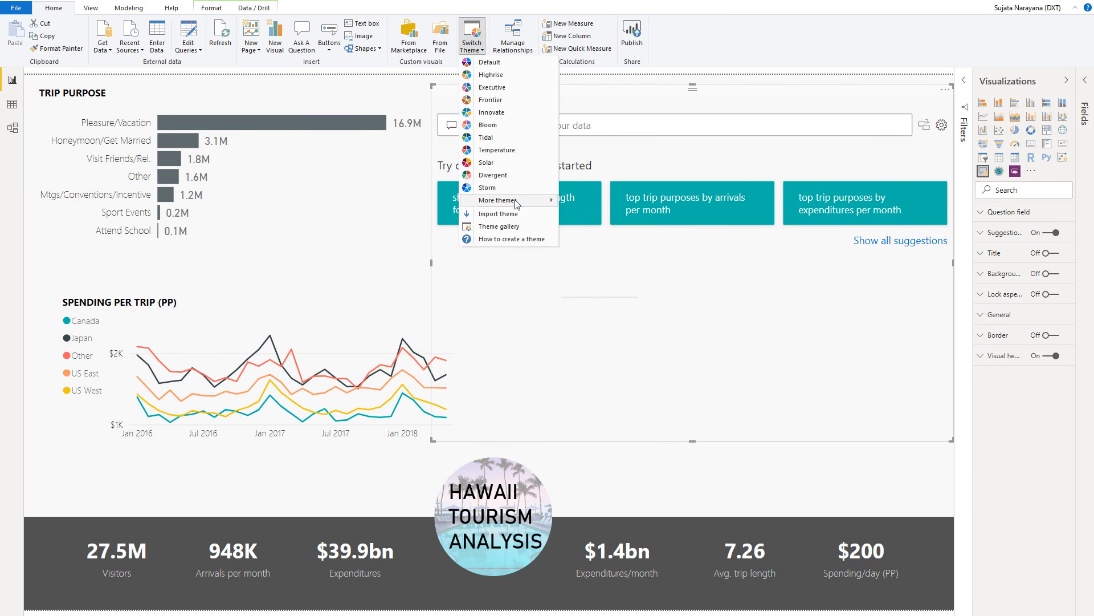
pyautogui.moveTo(518, 204)
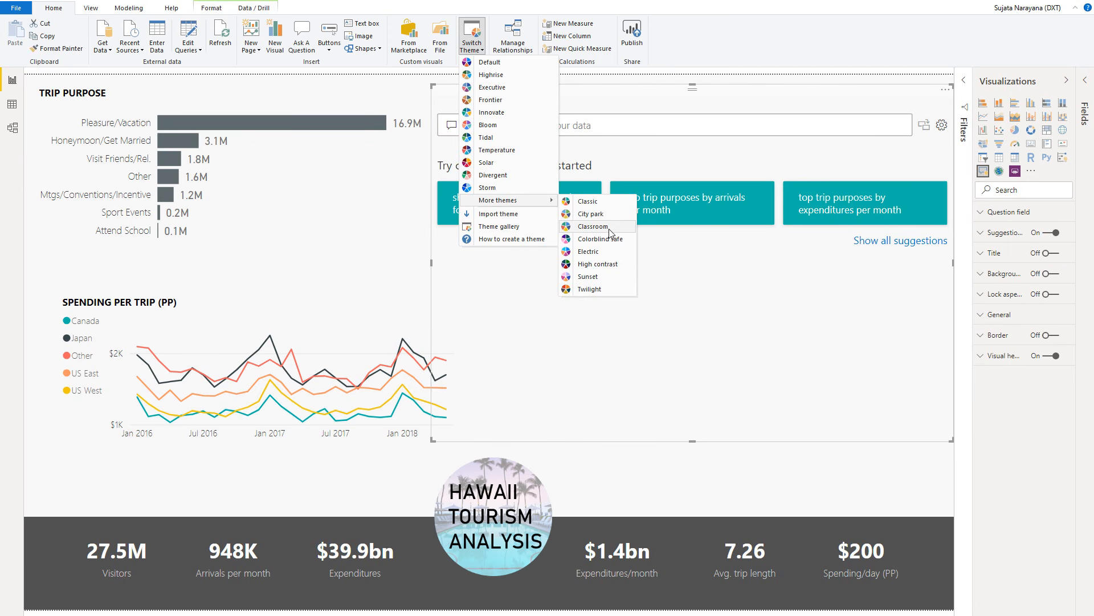
pyautogui.click(591, 253)
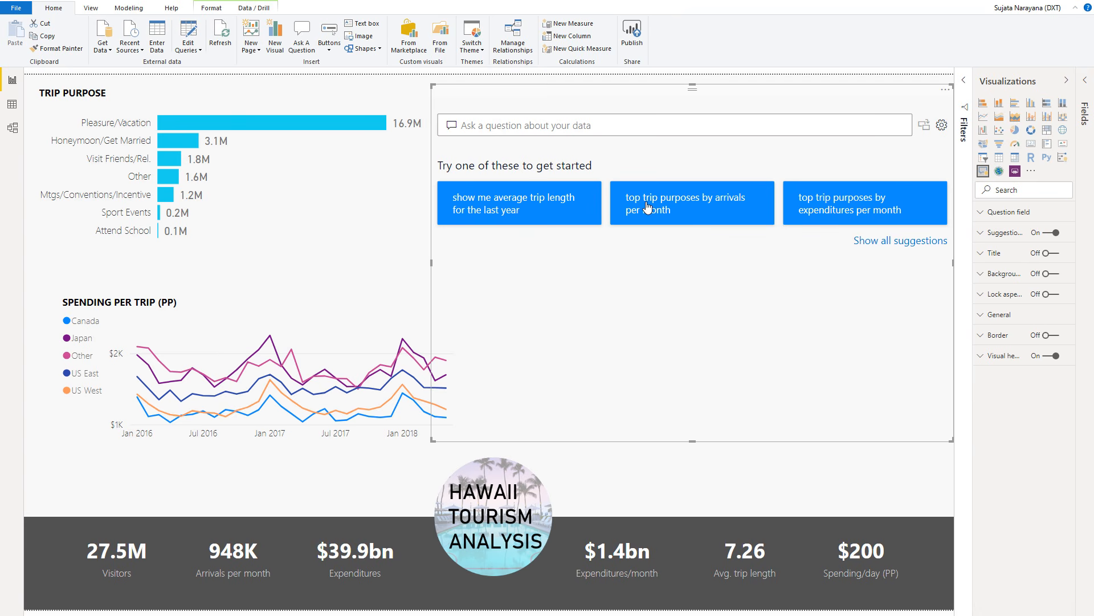
# - Run the suggested question "top trip purposes by arrivals per month" in the Q&A visual and clear it
pyautogui.click(682, 212)
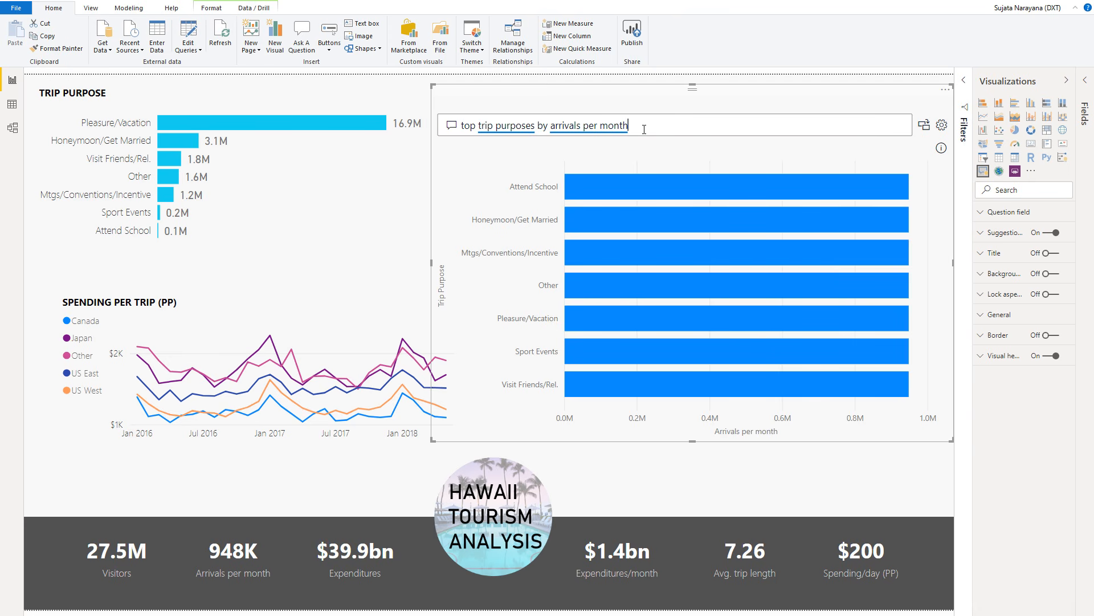
pyautogui.moveTo(654, 136); pyautogui.dragTo(461, 127)
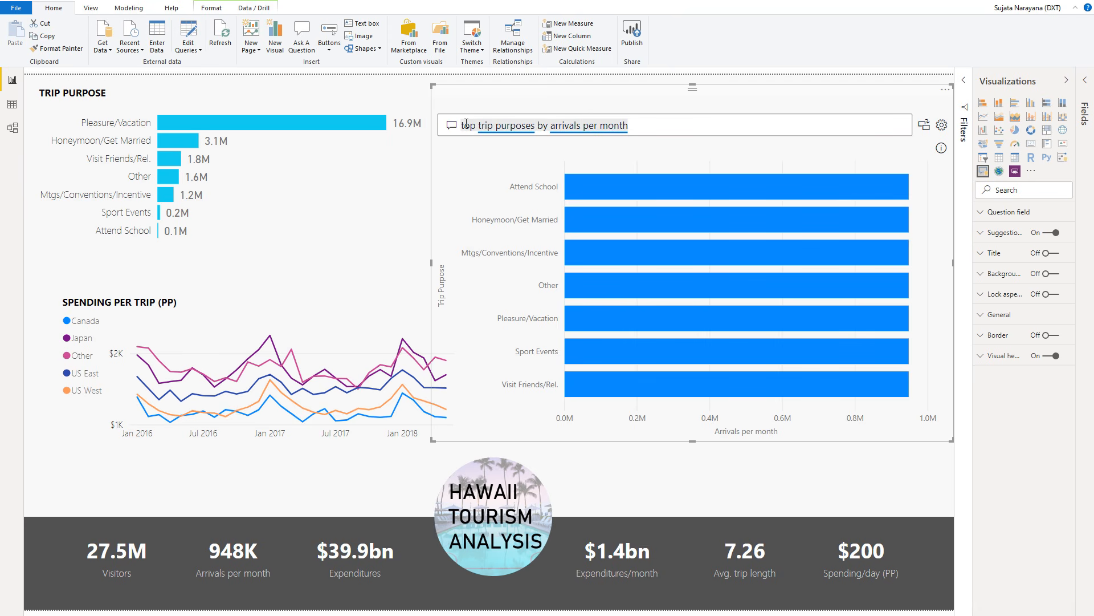
pyautogui.press('BackSpace')
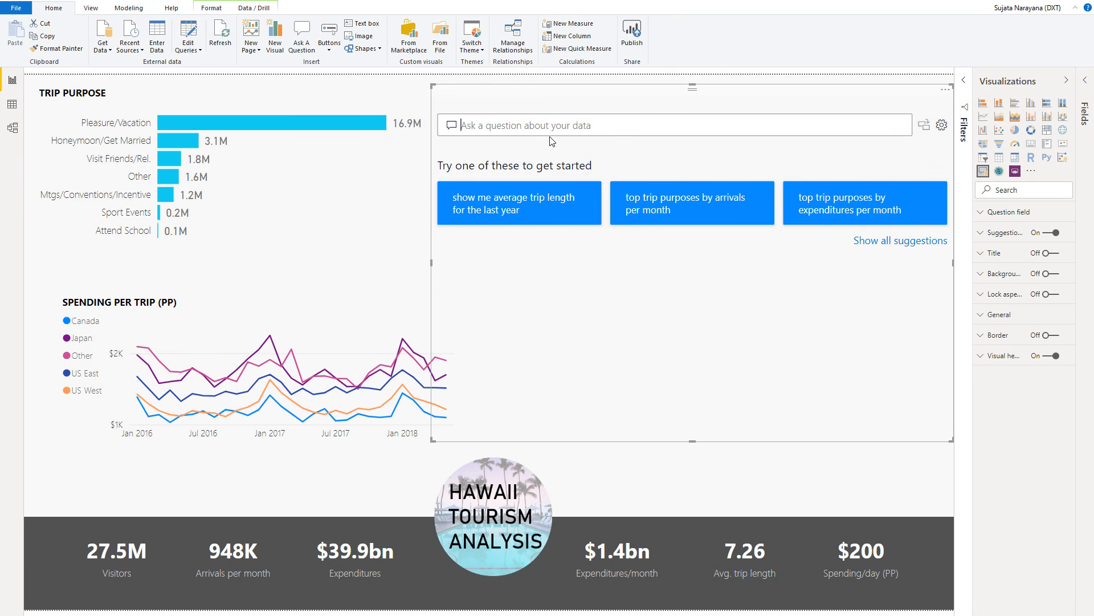
# - Ask the Q&A visual "total visits by island", then misspell the last word as "islan" and accept the suggested correction
pyautogui.write('total')
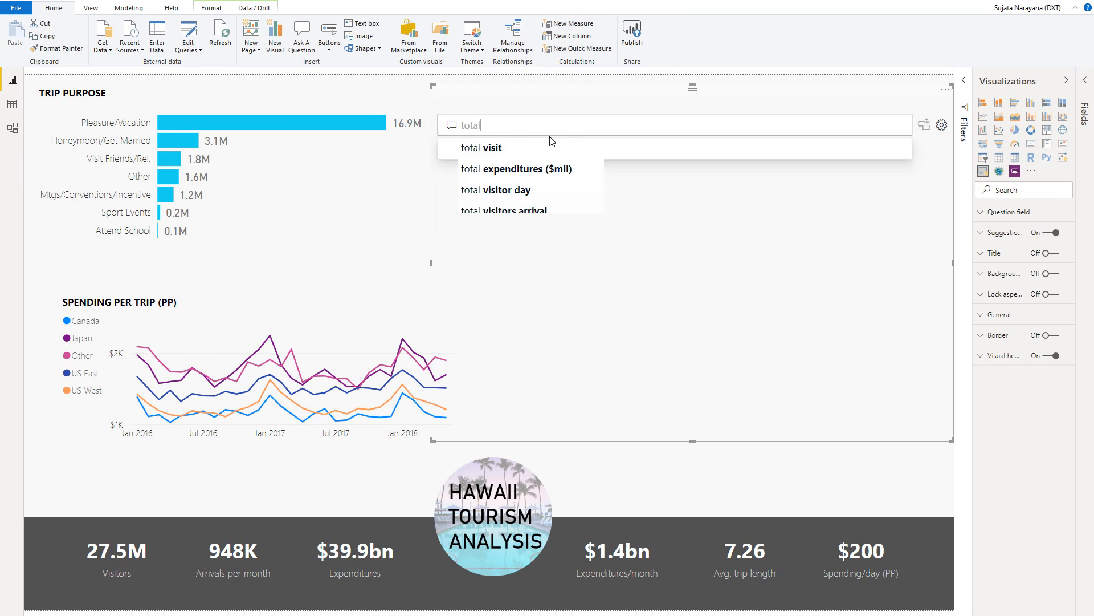
pyautogui.write(' visits by isla')
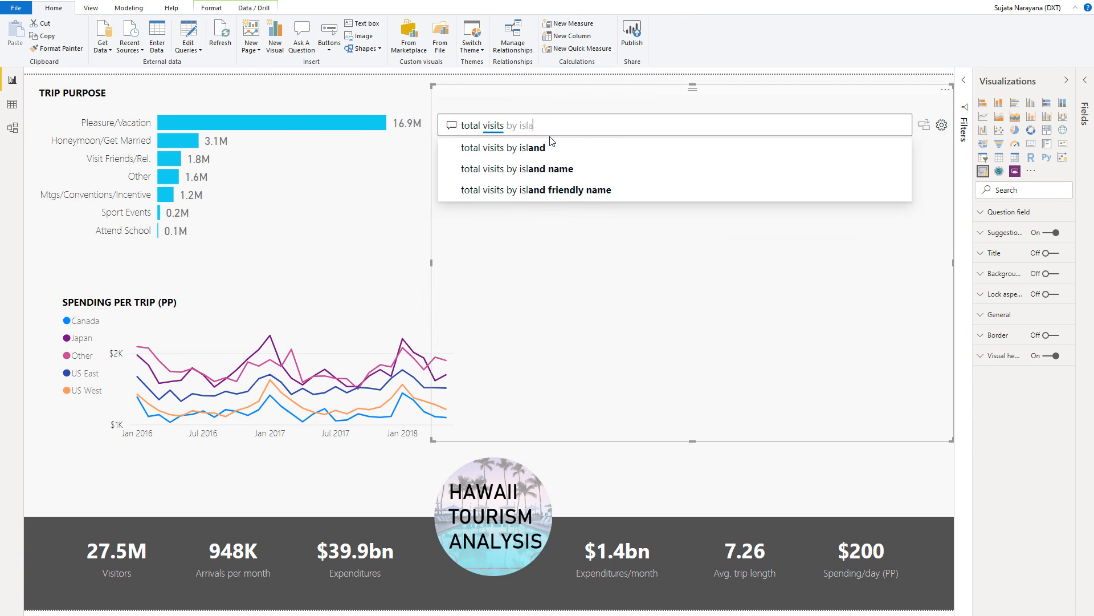
pyautogui.write('nd')
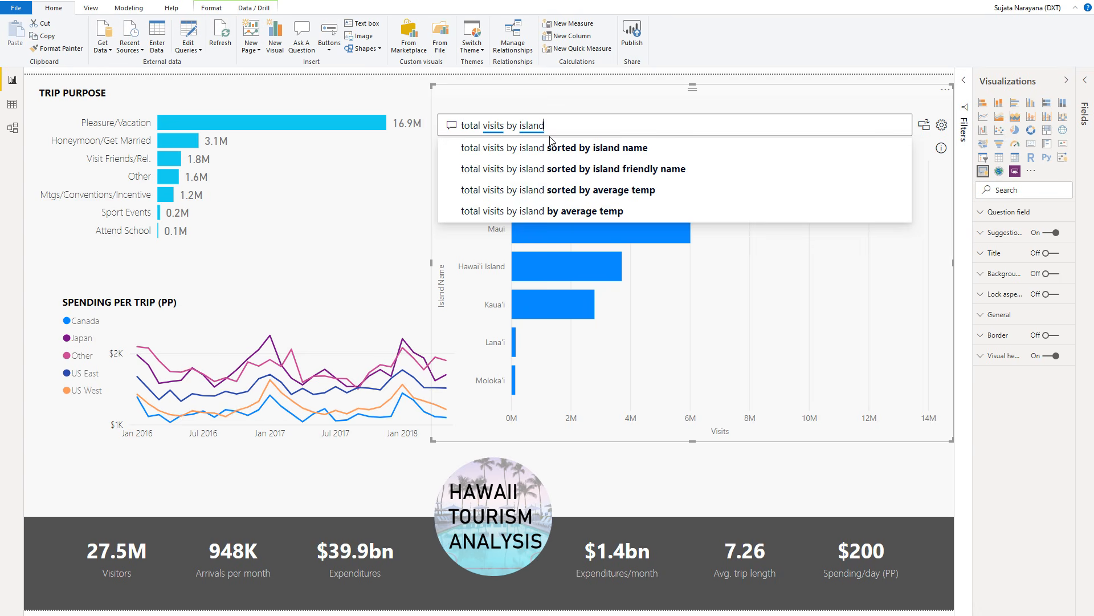
pyautogui.press('Return')
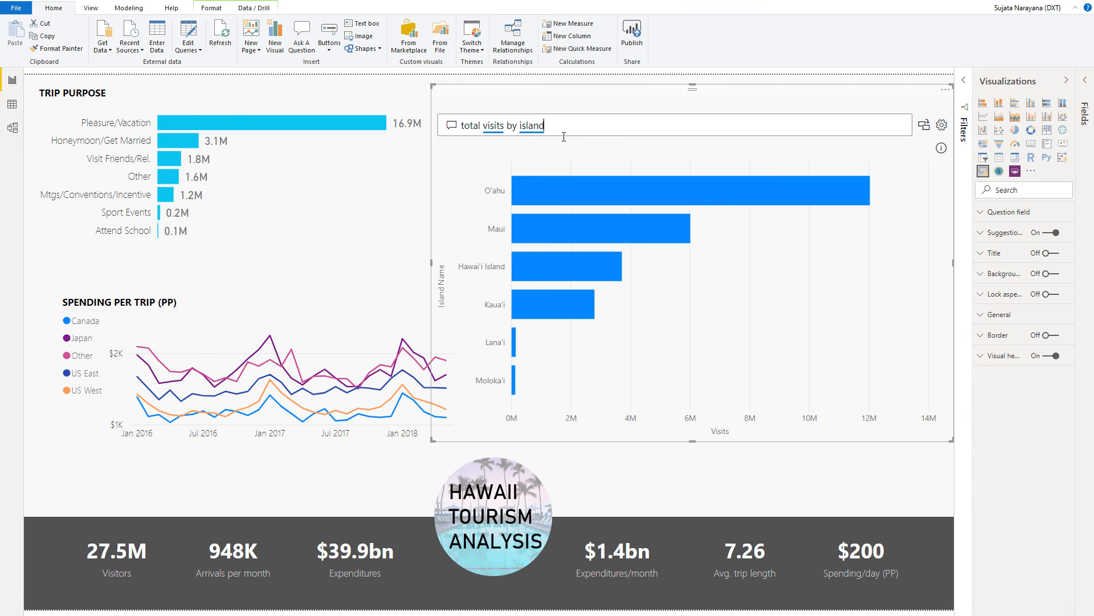
pyautogui.press('BackSpace')
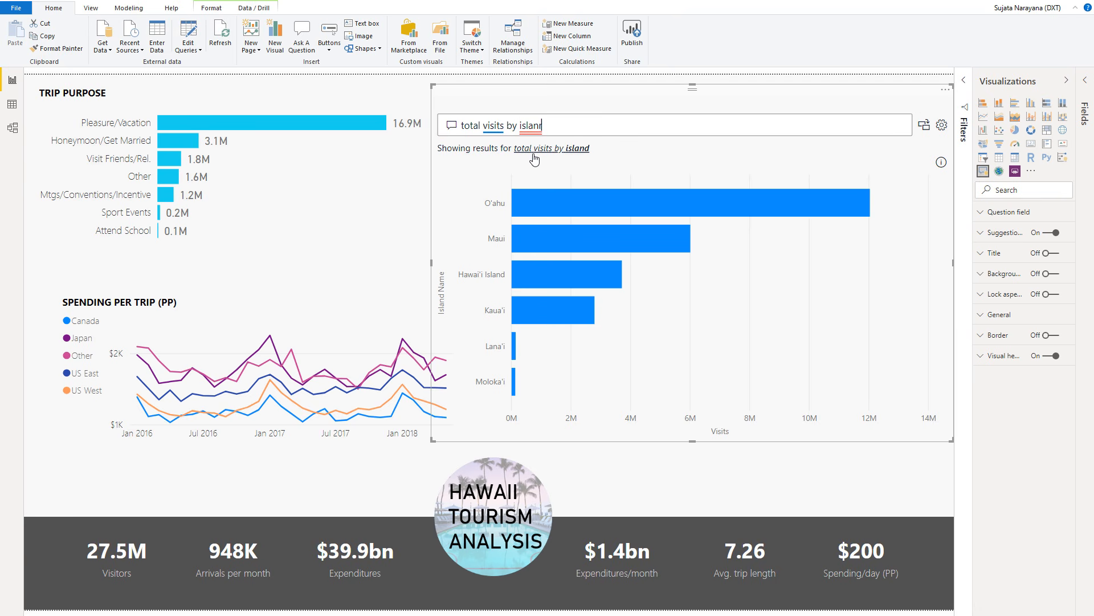
pyautogui.click(561, 151)
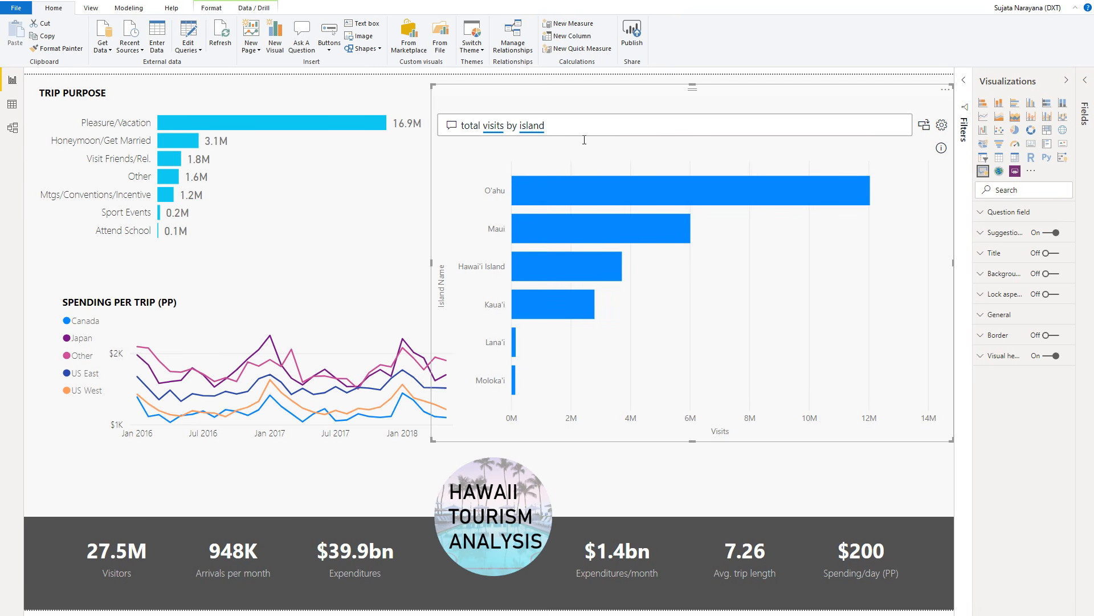
# - Replace the question in the Q&A visual with "Show me average temp by landmass"
pyautogui.moveTo(554, 133); pyautogui.dragTo(459, 130)
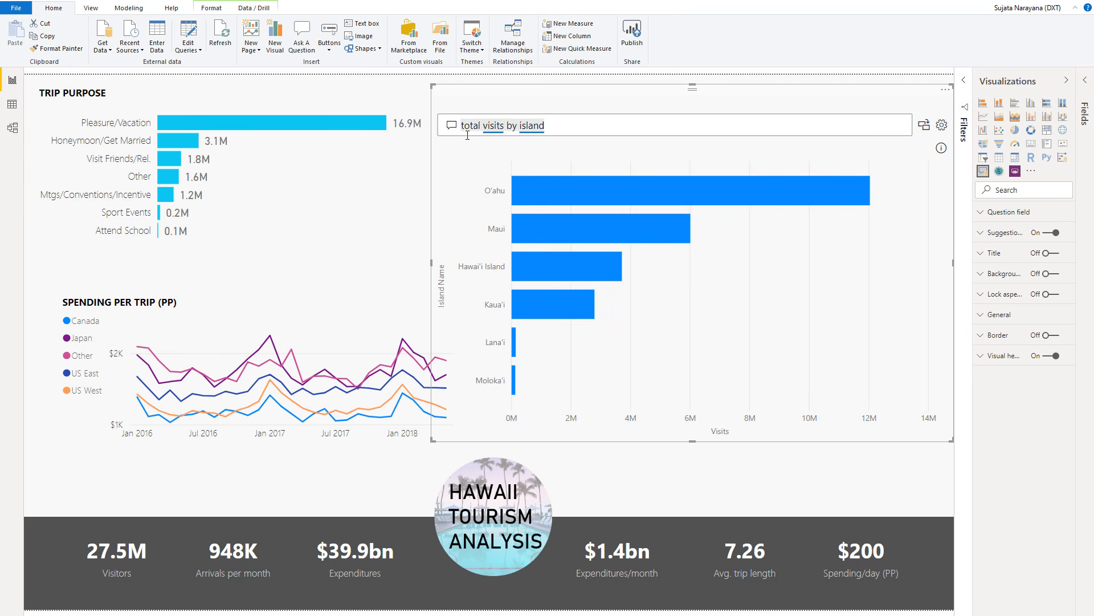
pyautogui.write('Show me average temp by landmass')
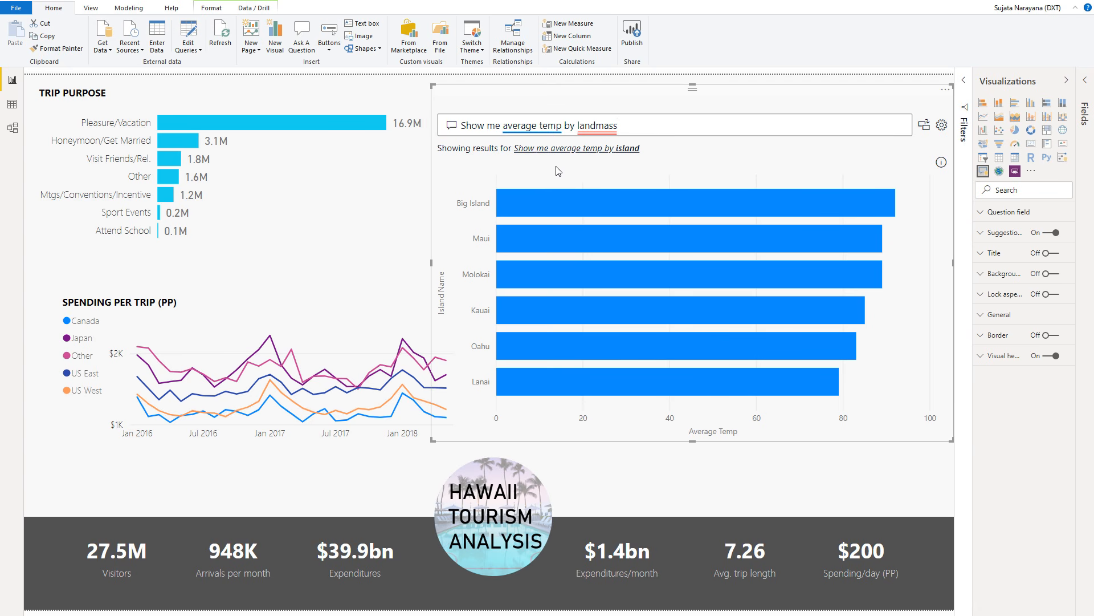
# - Replace the question in the Q&A visual with "Show me total visits by cooler islands"
pyautogui.moveTo(624, 130); pyautogui.dragTo(458, 139)
pyautogui.write('Show me total visits by cooler islands')
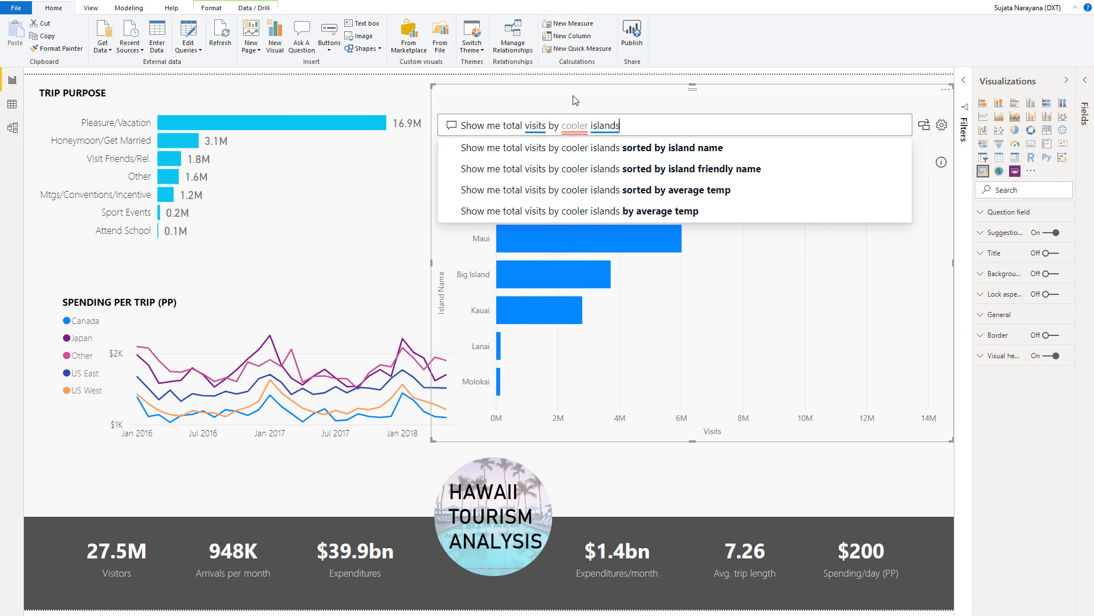
pyautogui.click(576, 100)
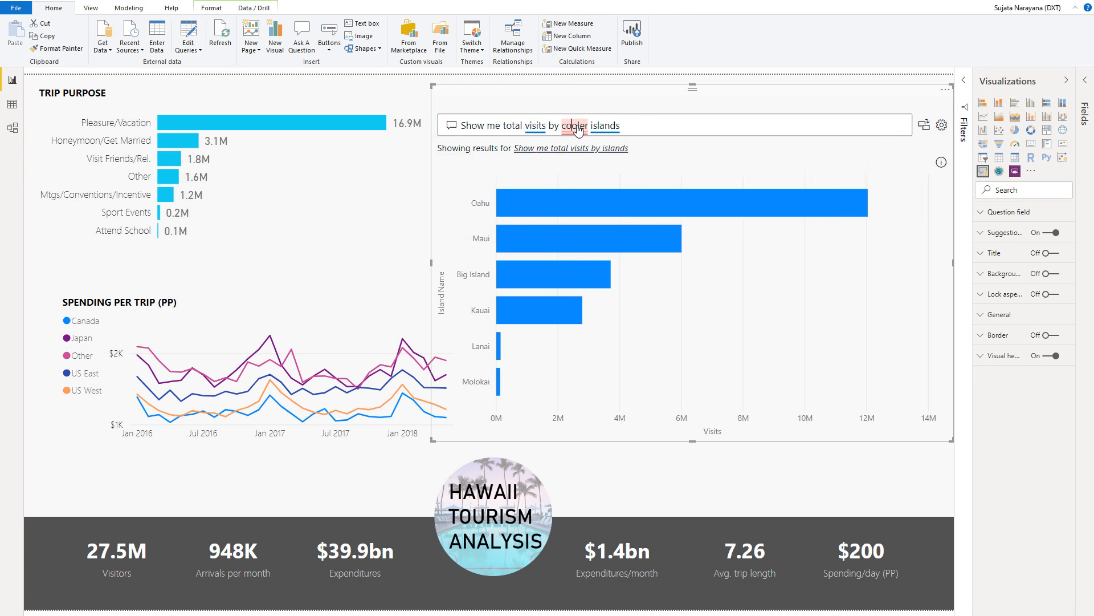
# - Teach Q&A the unrecognized term "cooler" by defining cool islands as those with "average temp < 85", and save the definition
pyautogui.moveTo(580, 129)
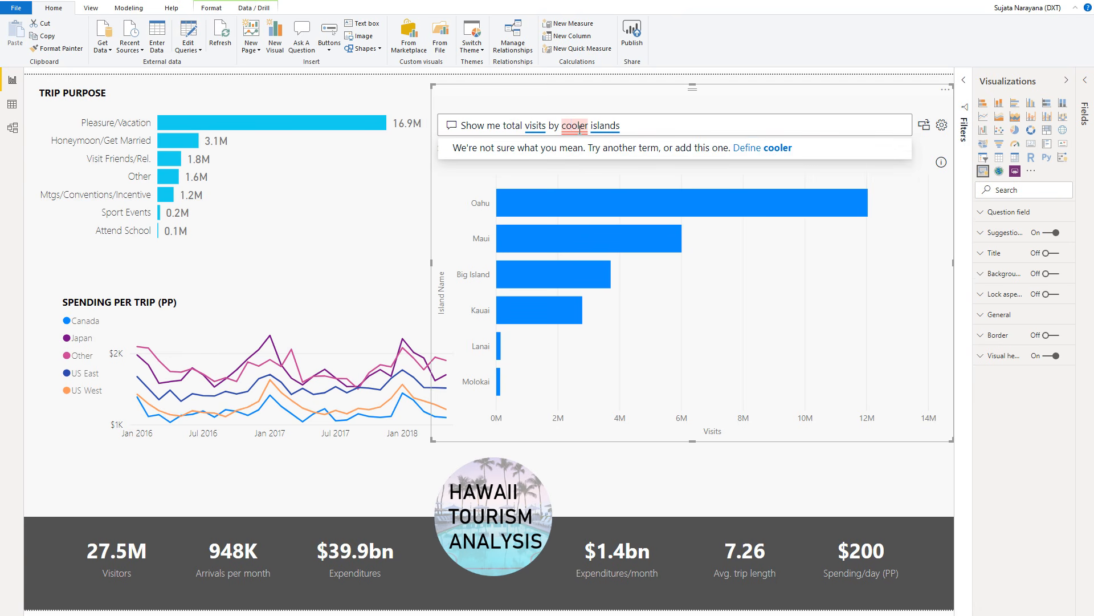
pyautogui.click(779, 150)
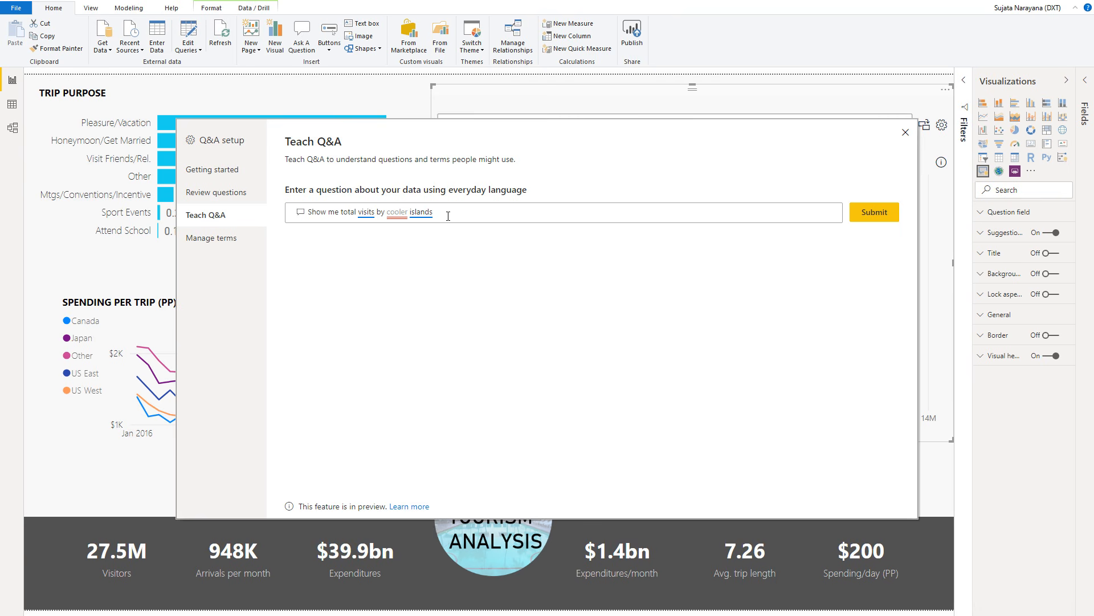
pyautogui.click(888, 224)
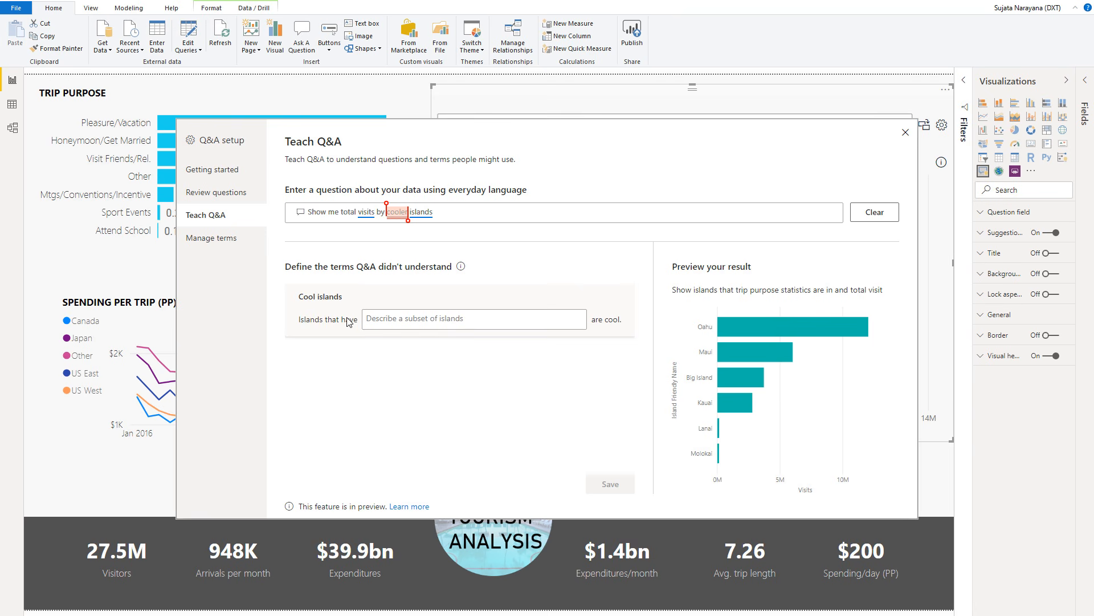
pyautogui.click(399, 327)
pyautogui.write('average ')
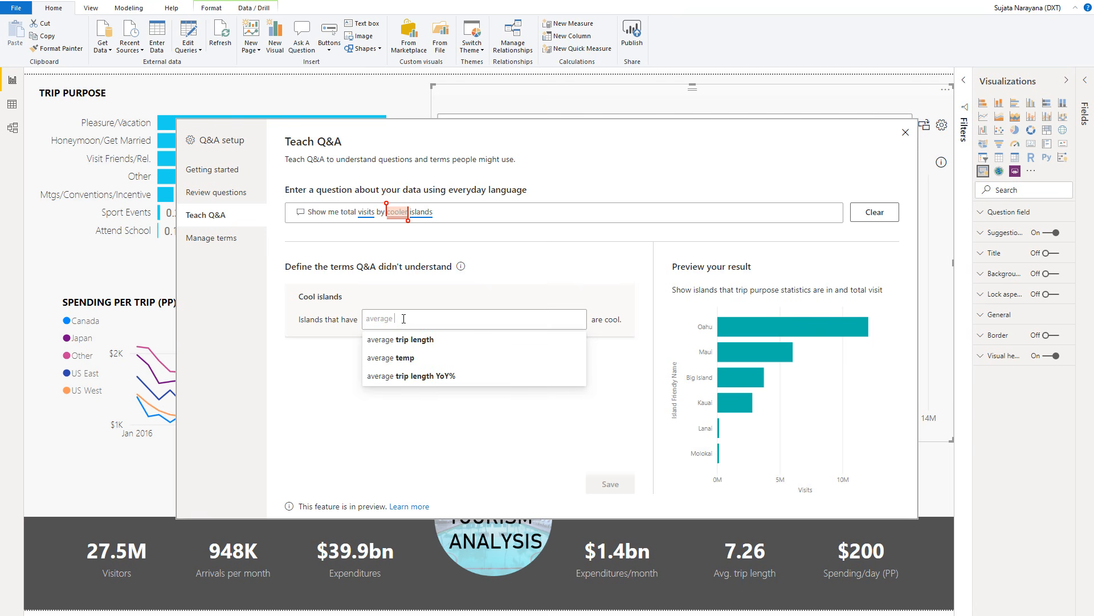
pyautogui.write('temp ')
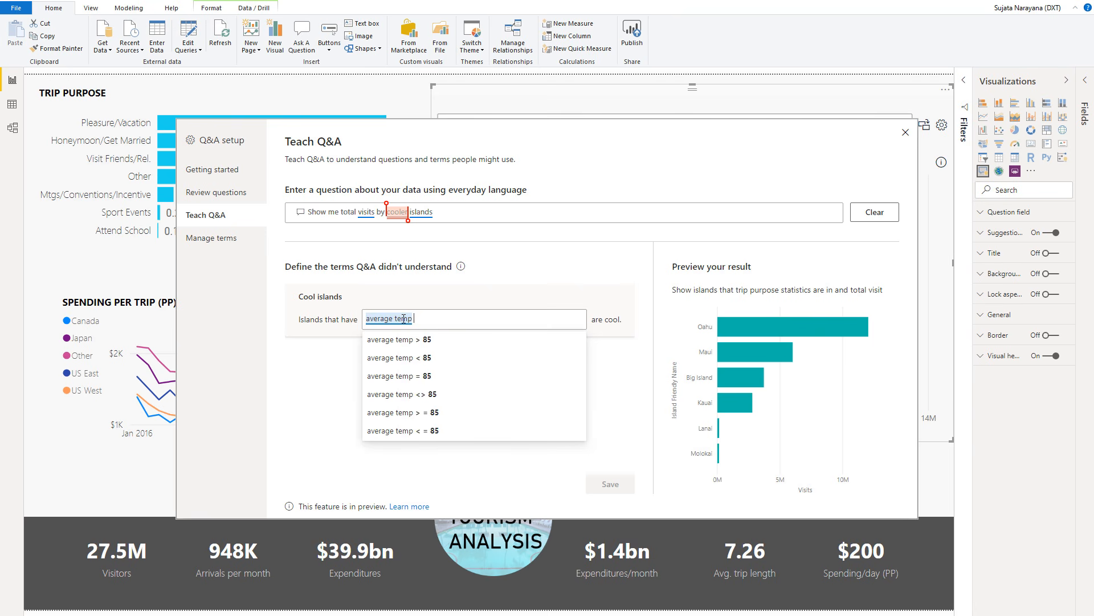
pyautogui.write('< 85')
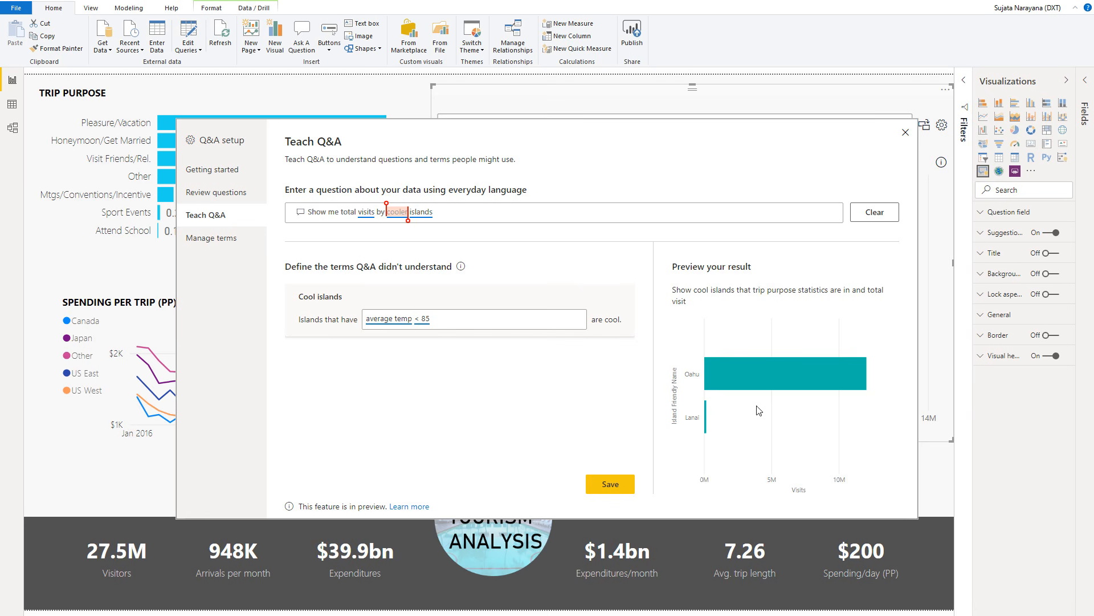
pyautogui.moveTo(708, 373)
pyautogui.click(624, 483)
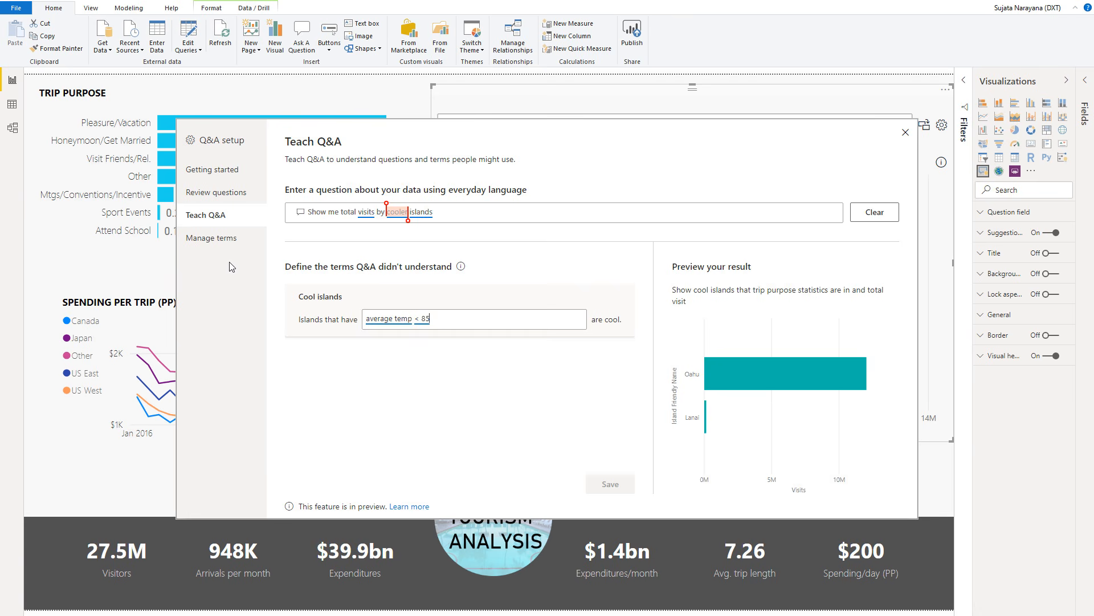
# - Check the terms taught to Q&A and review the questions people have asked about the dataset
pyautogui.click(223, 247)
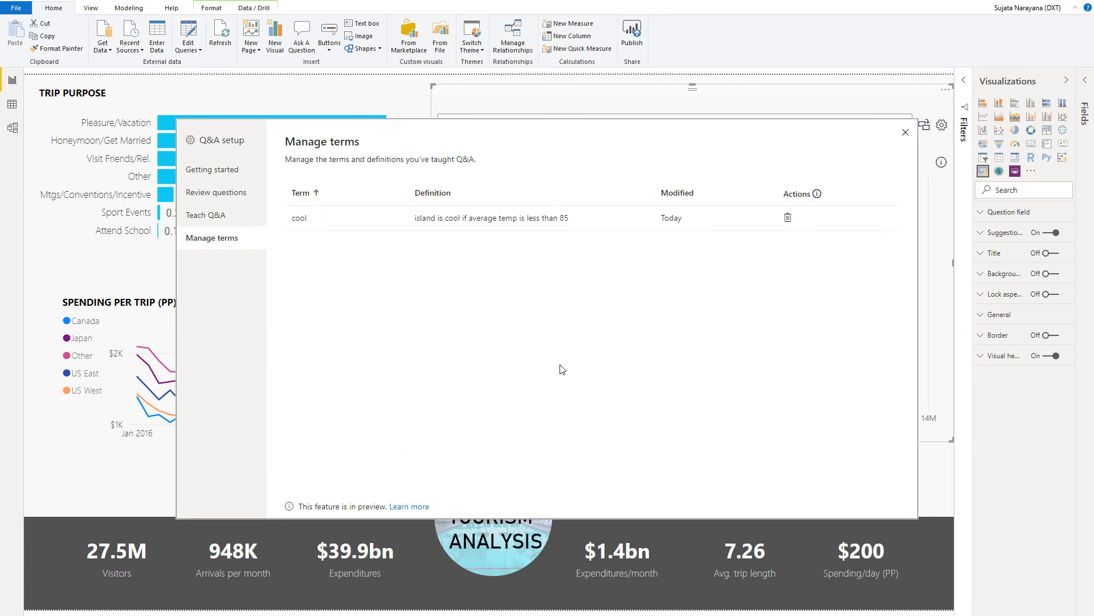
pyautogui.click(215, 194)
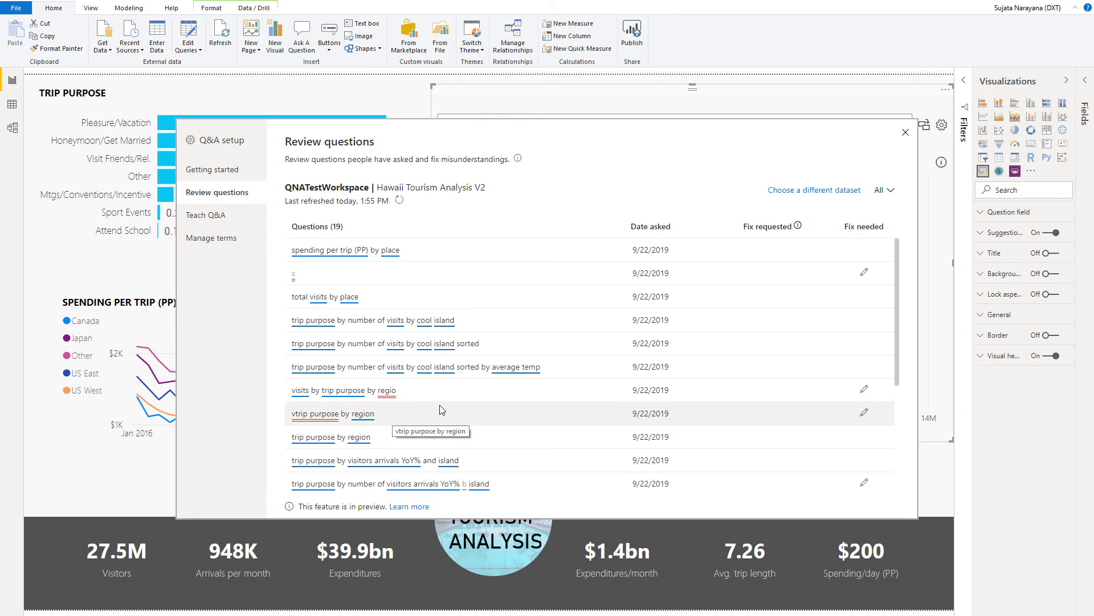
pyautogui.scroll(-1, 450, 406)
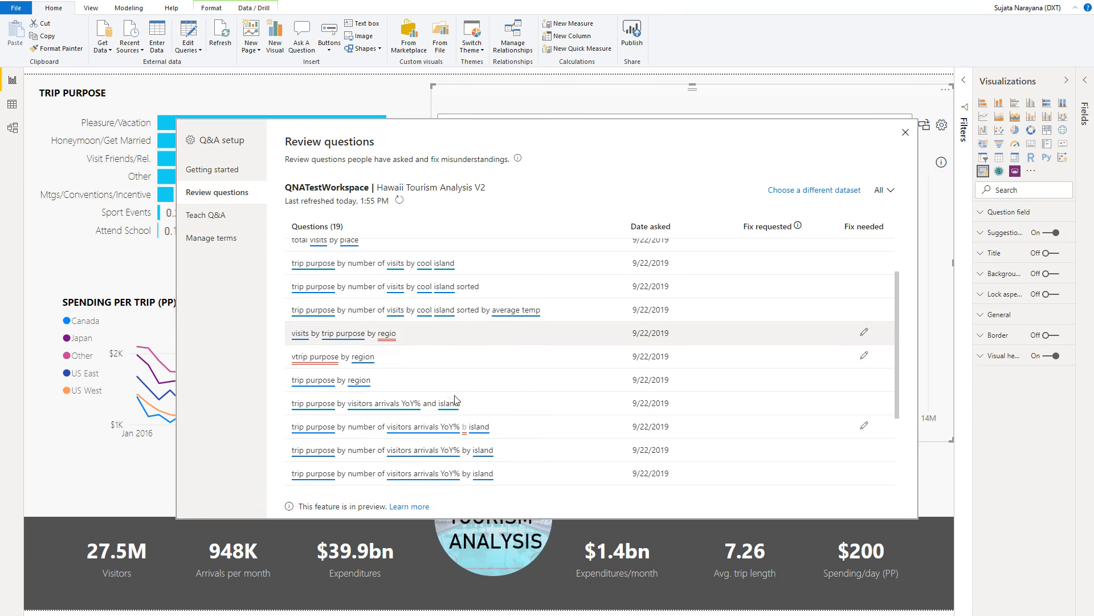
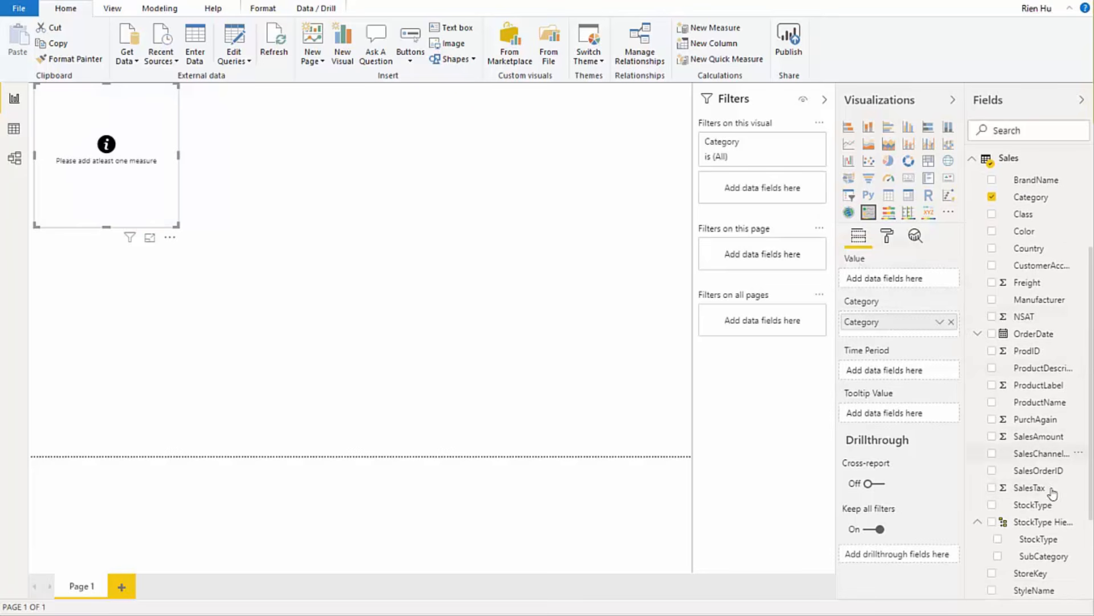
# - Add the SubCategory field from the Sales table beneath Category in the custom visual's Category data
pyautogui.scroll(-1, 1049, 513)
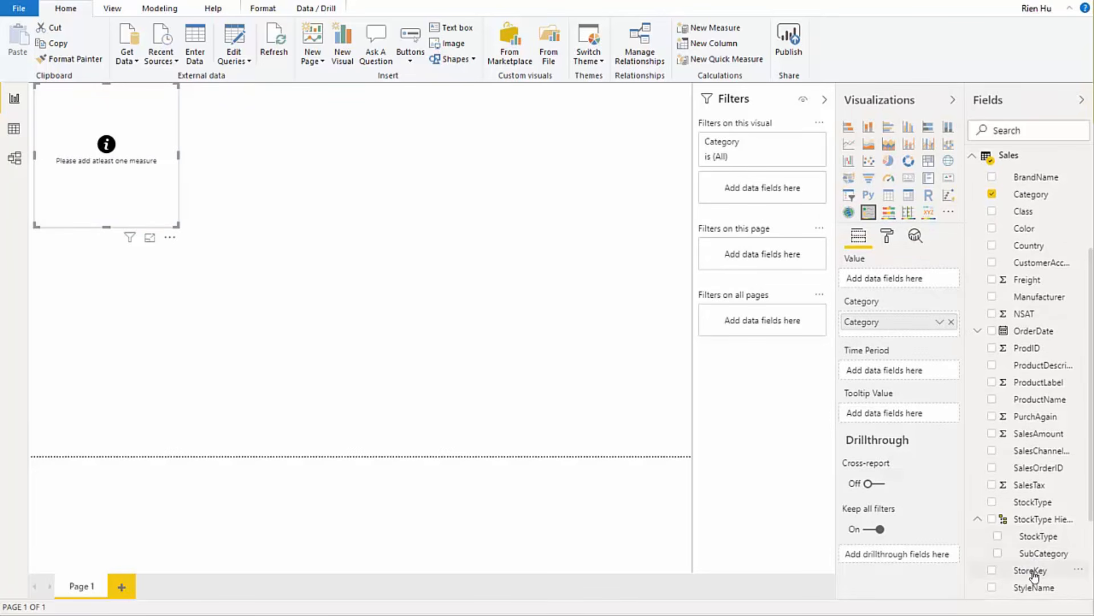
pyautogui.scroll(-3, 1035, 568)
pyautogui.moveTo(1034, 548); pyautogui.dragTo(892, 338)
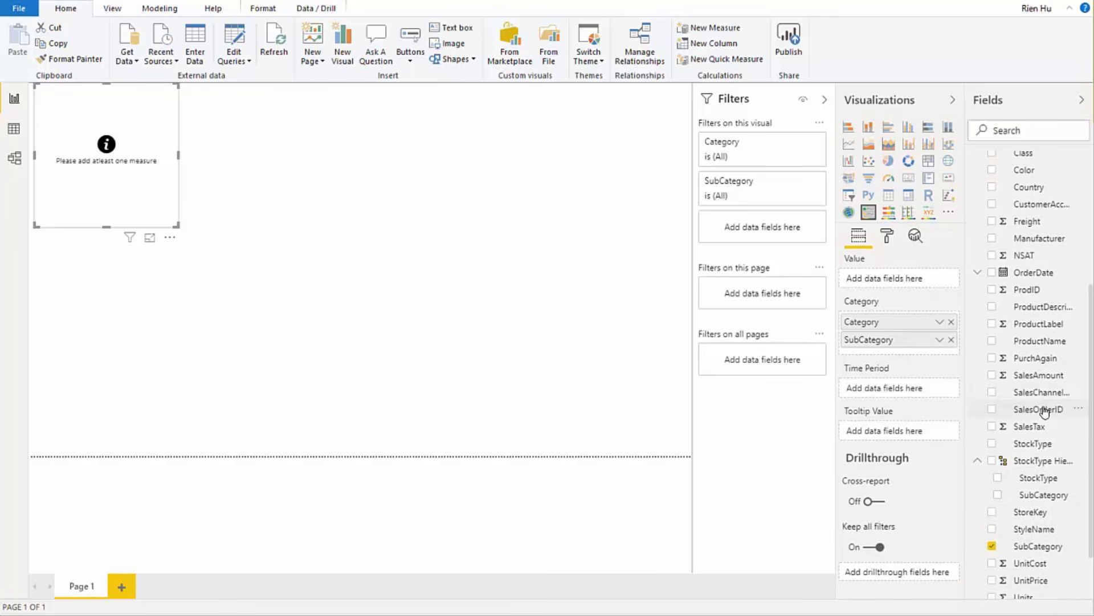
# - Add SalesAmount as the custom visual's Value and OrderDate as its Time Period from the Sales table
pyautogui.scroll(-1, 1038, 451)
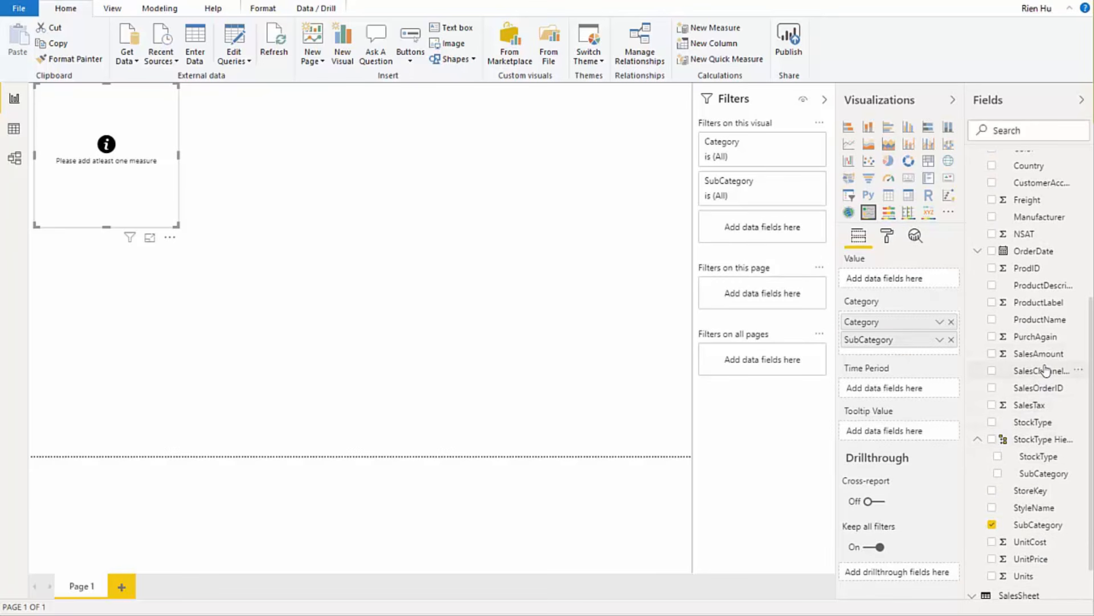
pyautogui.moveTo(1039, 354); pyautogui.dragTo(919, 283)
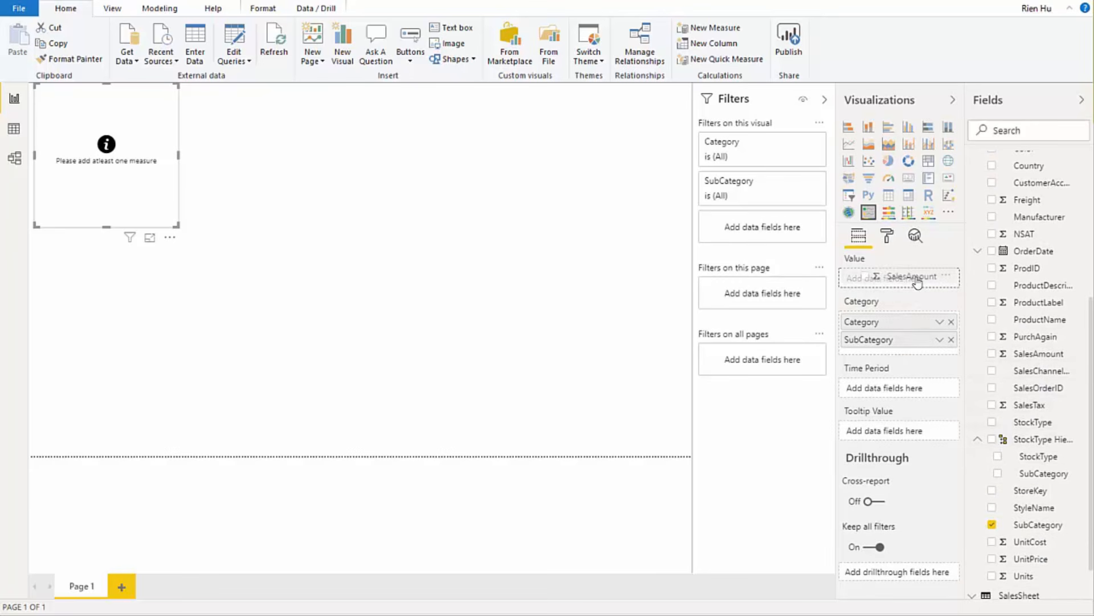
pyautogui.scroll(3, 1009, 302)
pyautogui.scroll(2, 1006, 302)
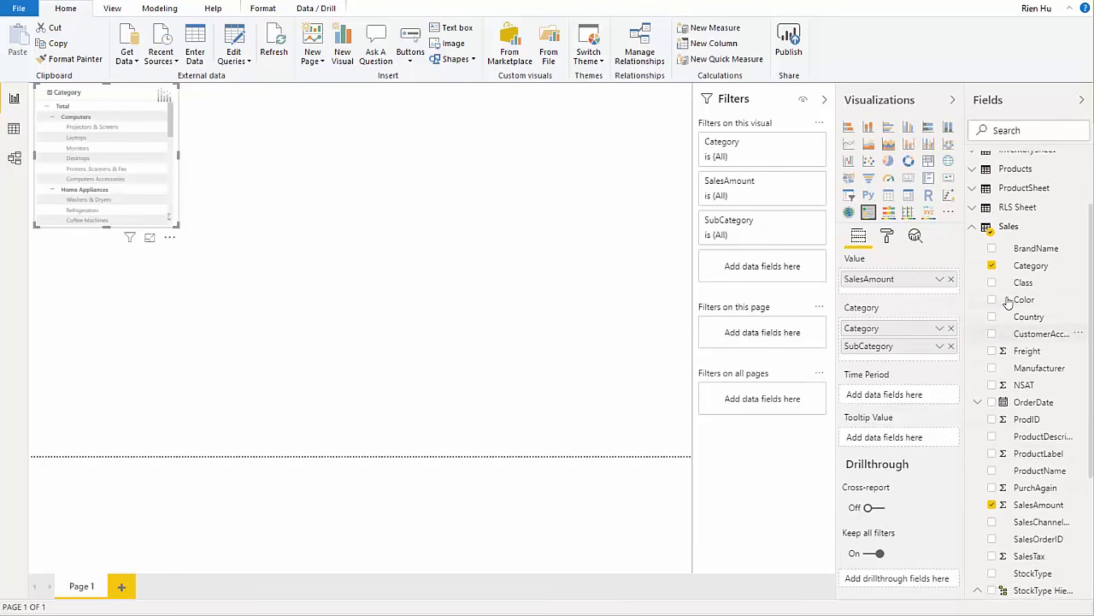
pyautogui.moveTo(1029, 403); pyautogui.dragTo(915, 395)
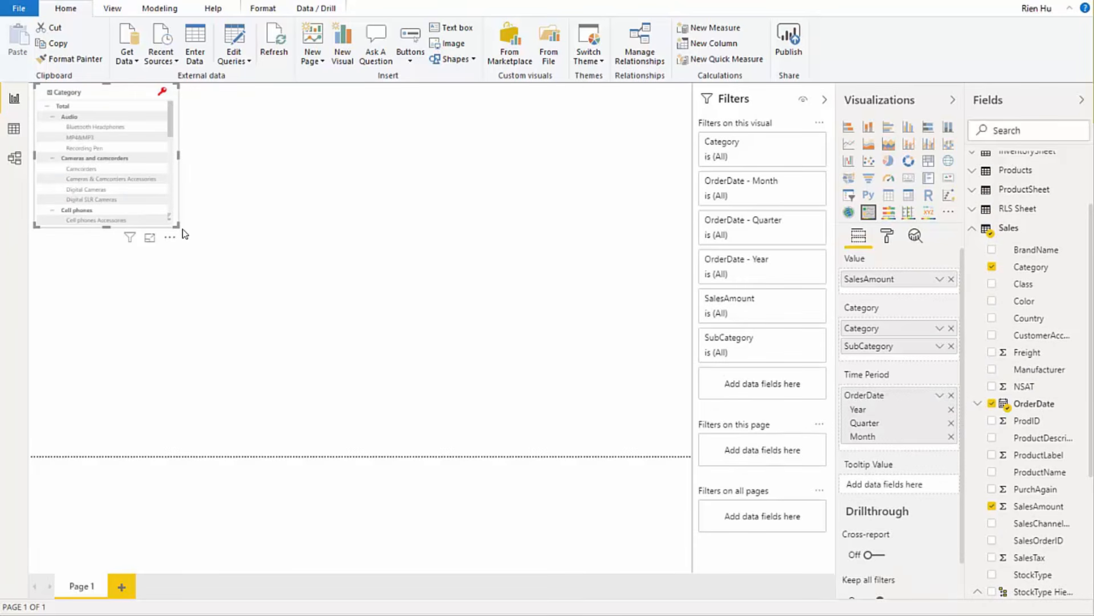
# - Enlarge the custom visual so it spans nearly the full width of the report page
pyautogui.moveTo(179, 228); pyautogui.dragTo(671, 431)
pyautogui.click(671, 431)
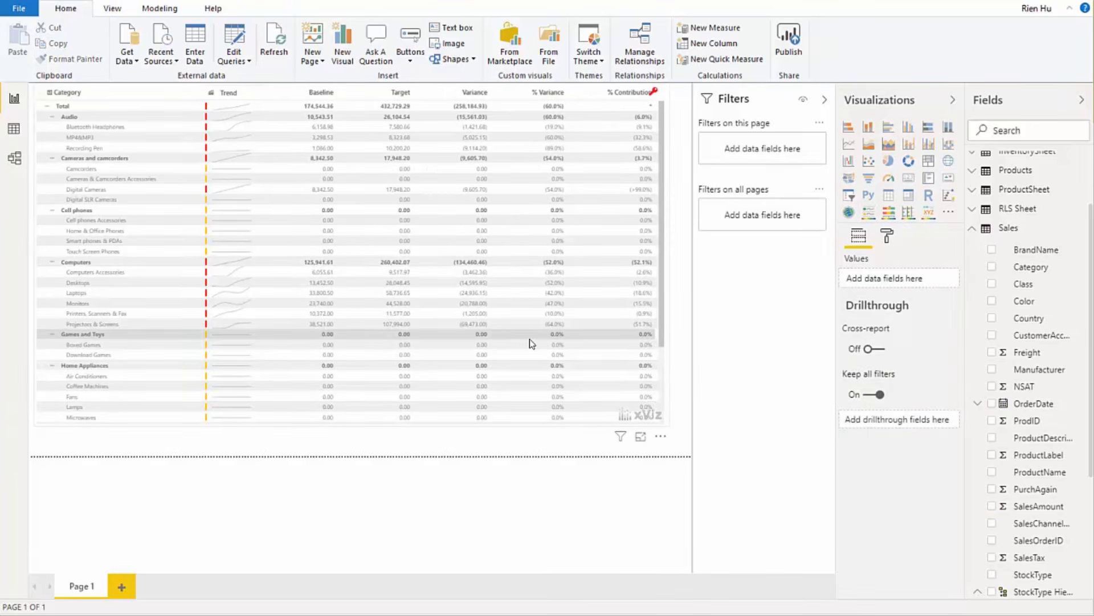
# - Turn on Semantic Formatting in the custom visual's number formatting options
pyautogui.click(887, 236)
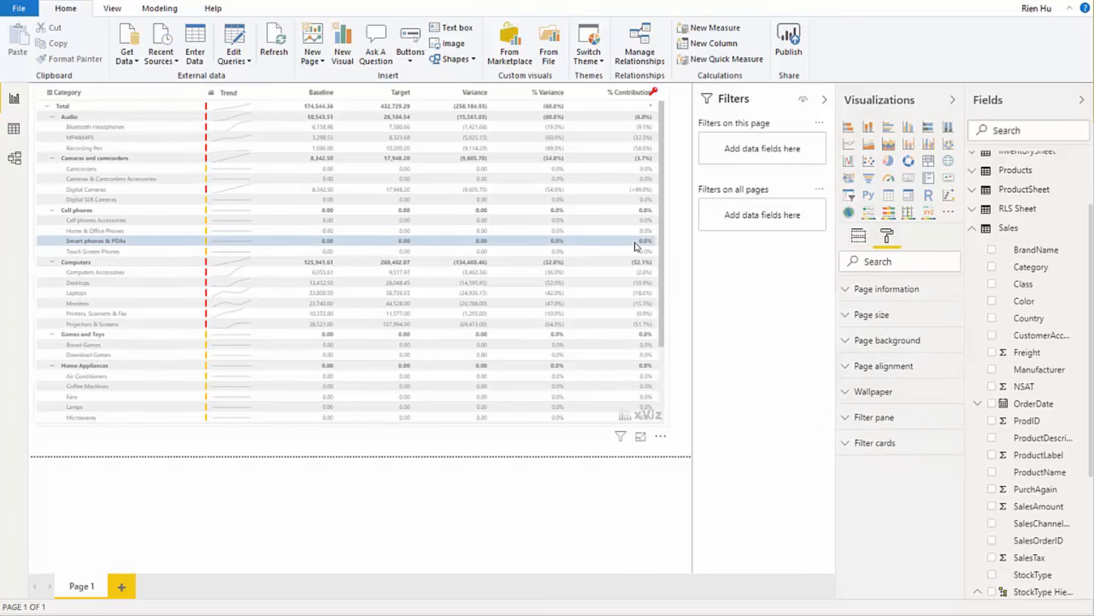
pyautogui.click(588, 99)
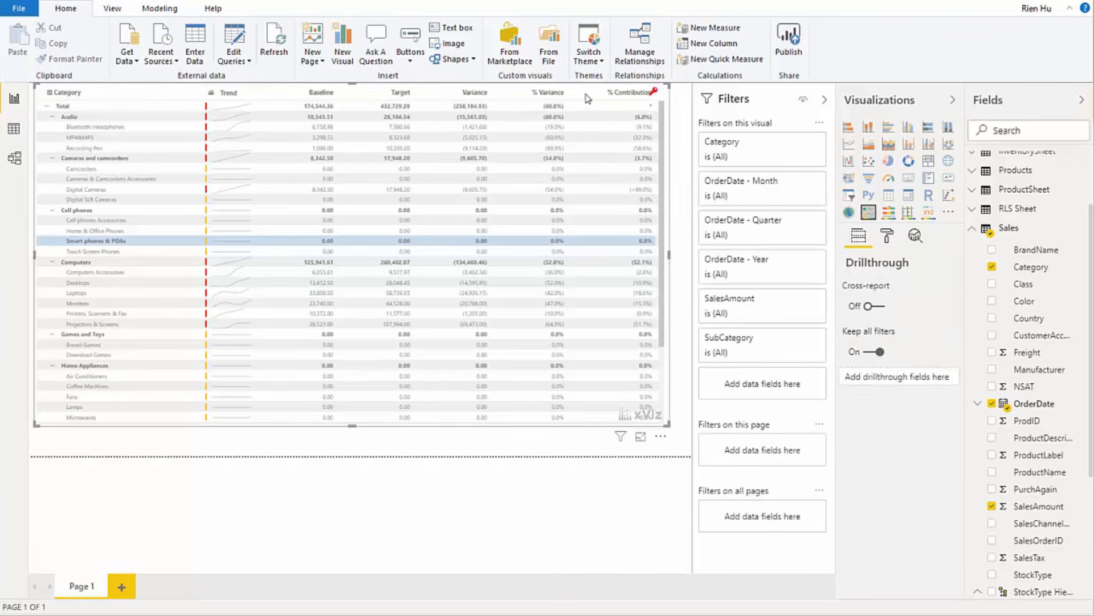
pyautogui.click(887, 236)
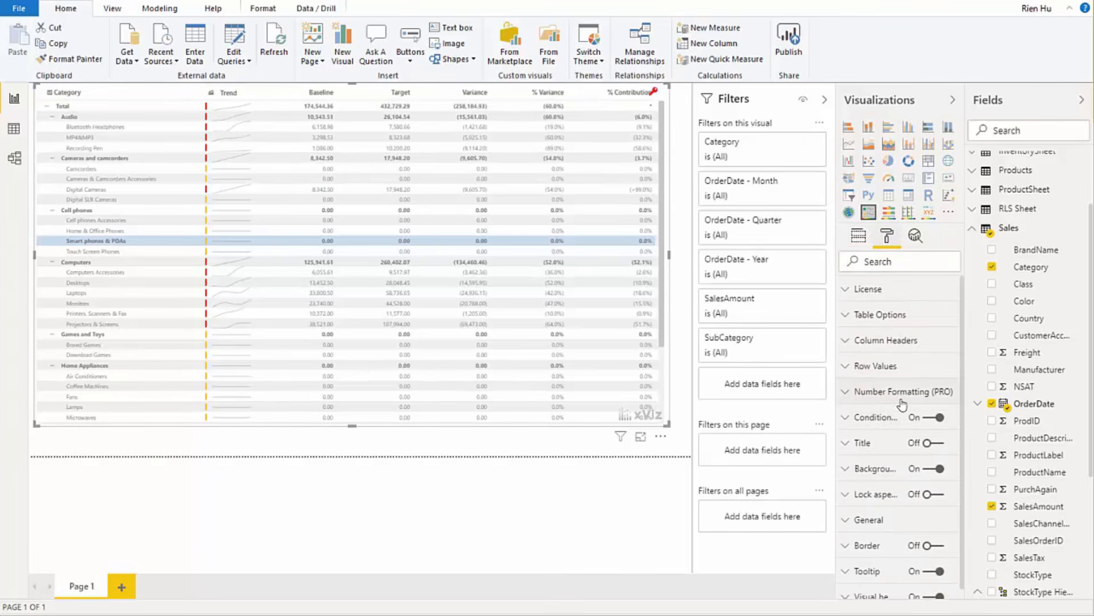
pyautogui.click(847, 391)
pyautogui.scroll(-5, 867, 351)
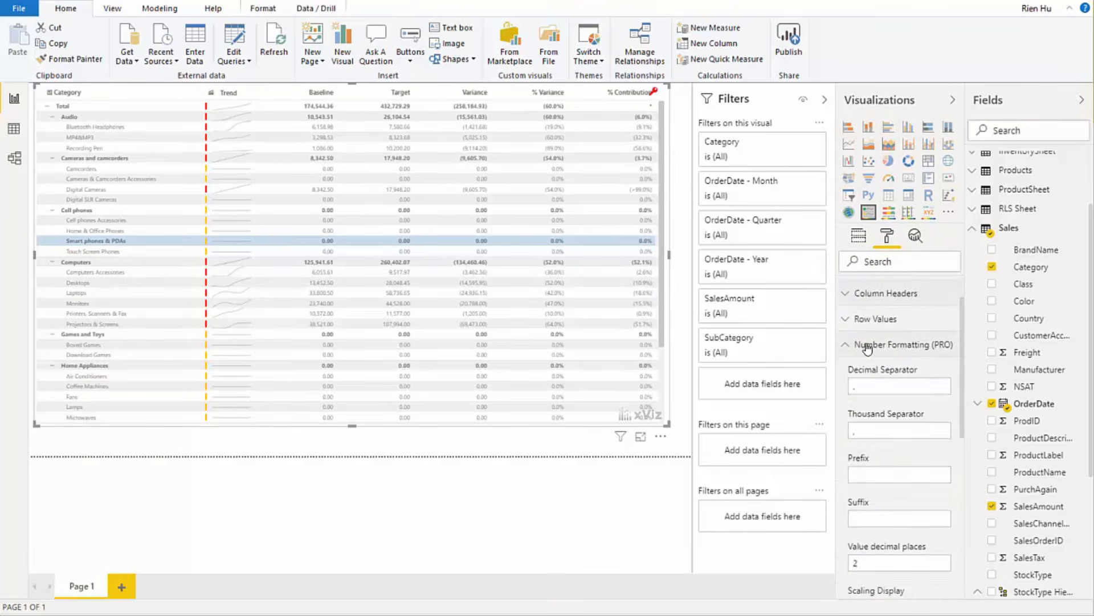
pyautogui.scroll(1, 861, 460)
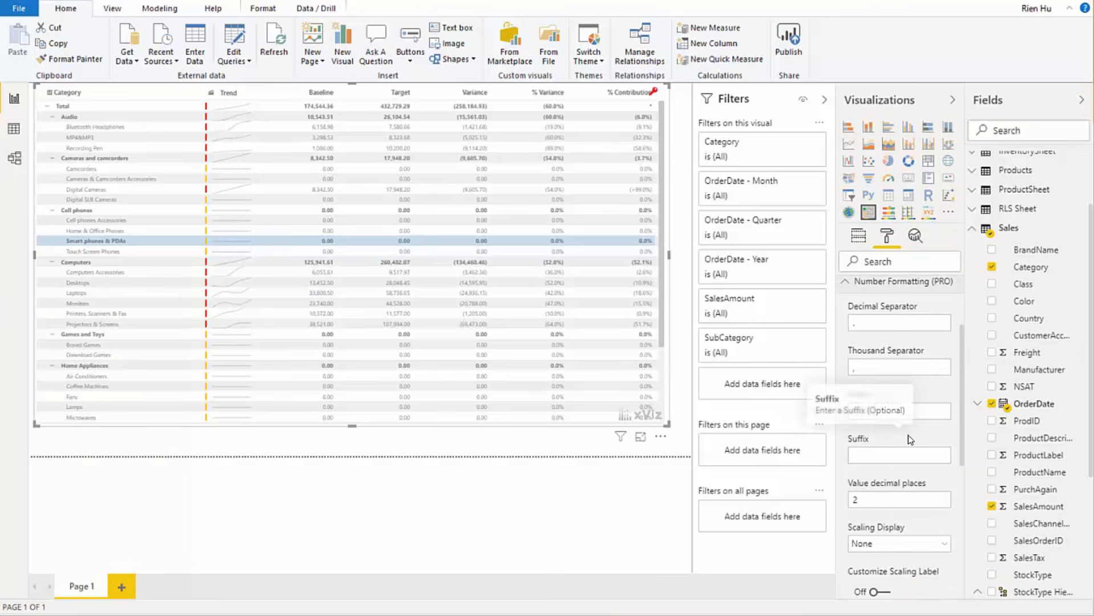
pyautogui.scroll(-3, 901, 485)
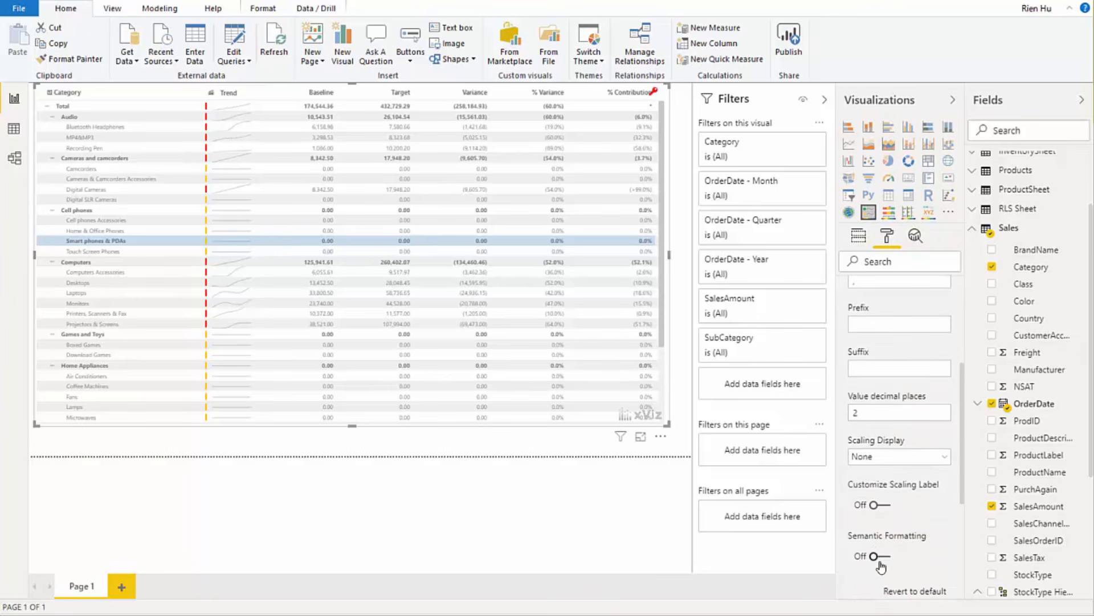
pyautogui.scroll(-1, 880, 562)
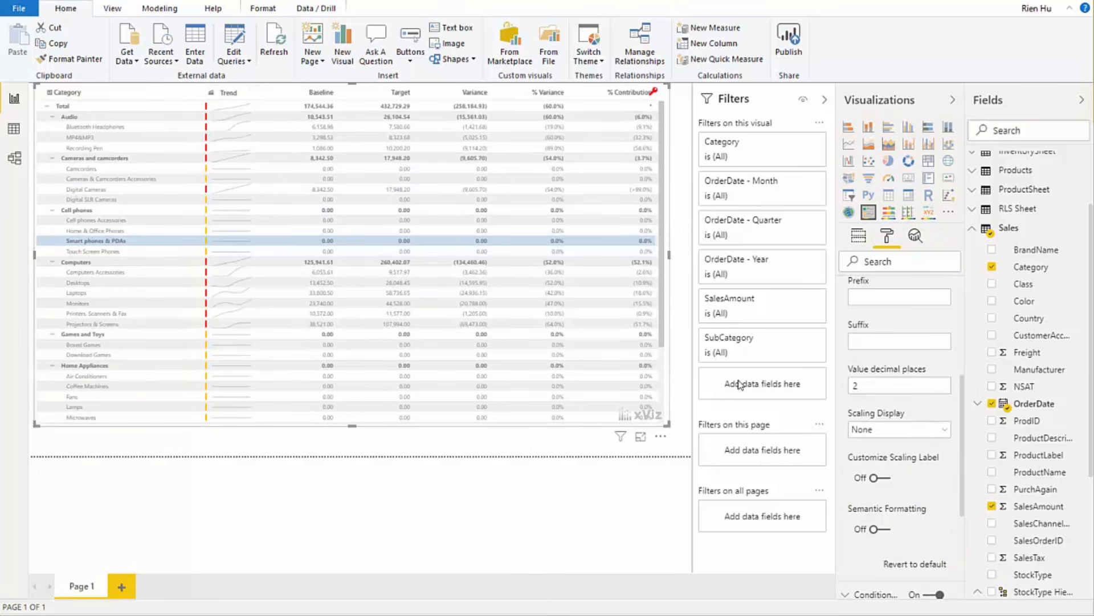
pyautogui.click(874, 530)
# - Choose (X) as the Negative Value Format in the visual's semantic formatting
pyautogui.scroll(-5, 890, 422)
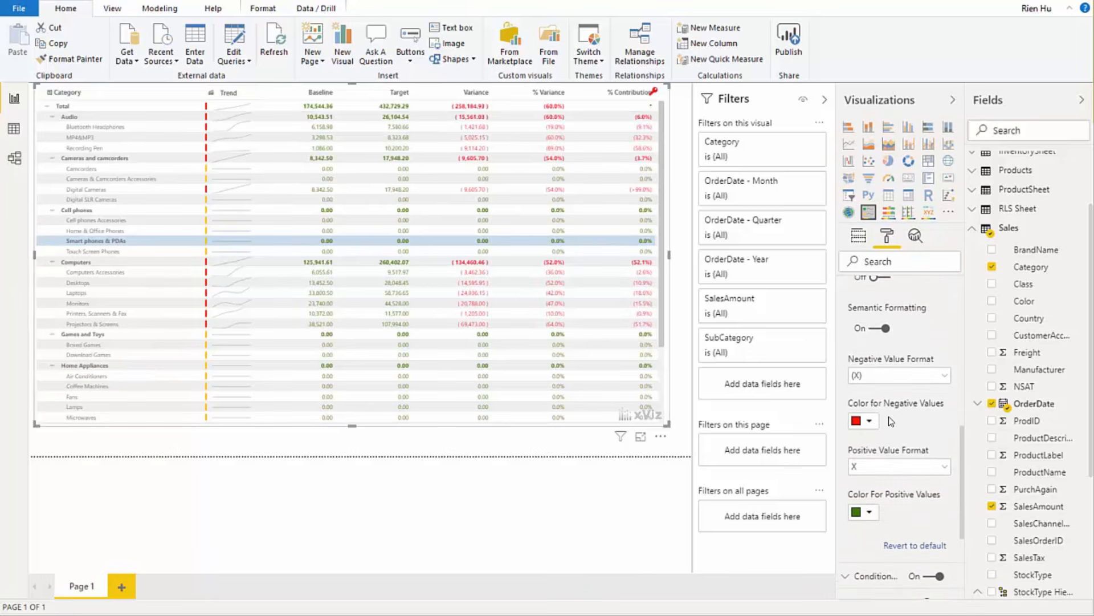
pyautogui.click(880, 380)
pyautogui.click(882, 391)
pyautogui.scroll(-1, 892, 473)
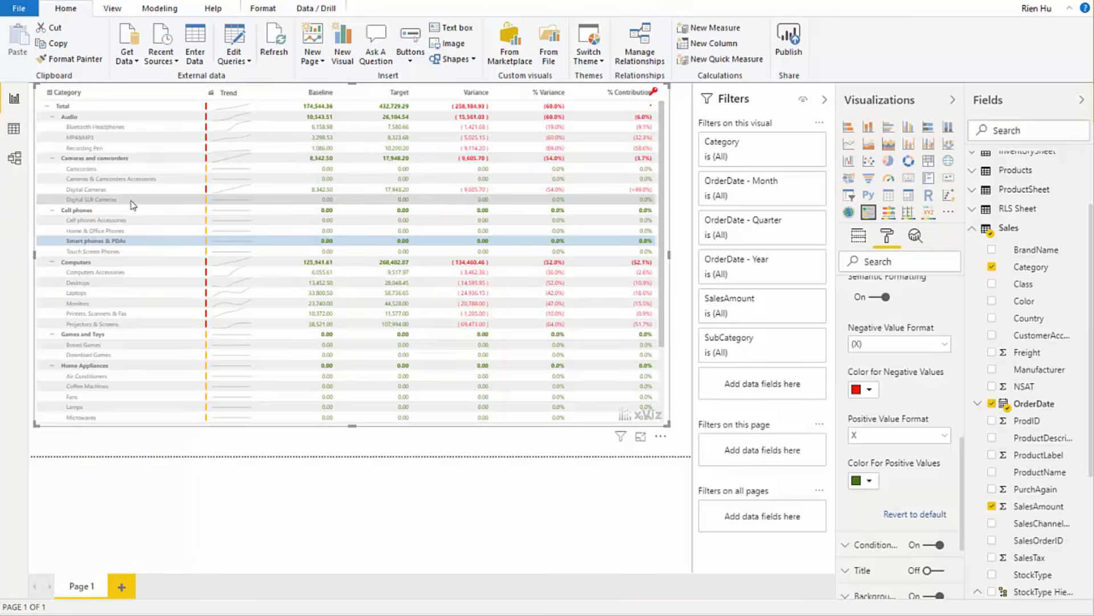
# - Look at the row options, including Expand To, for the Cameras and camcorders row in the visual
pyautogui.rightClick(111, 159)
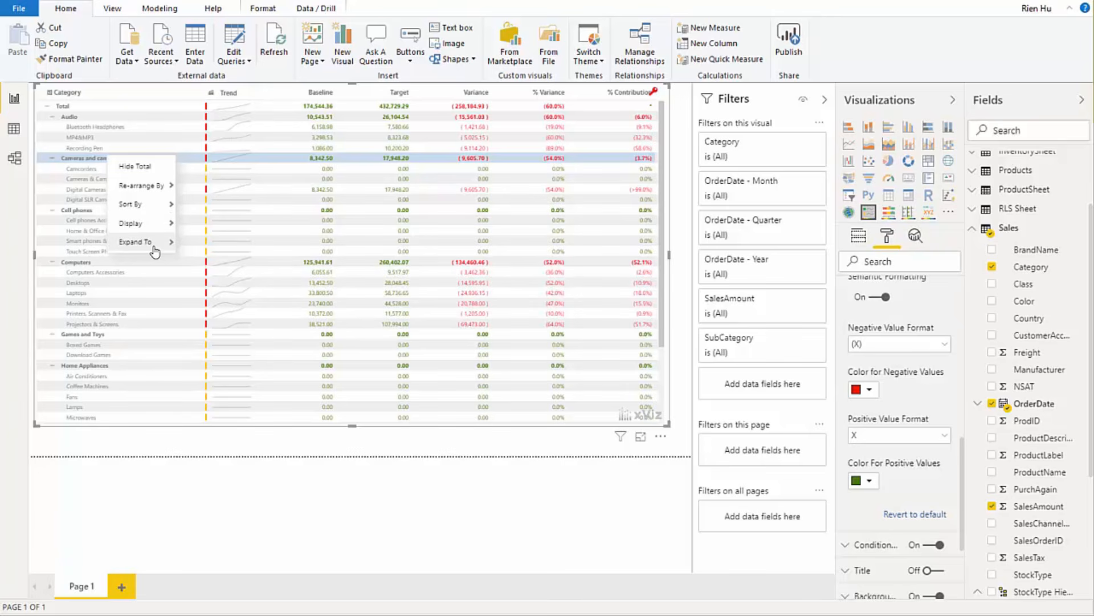
pyautogui.click(153, 268)
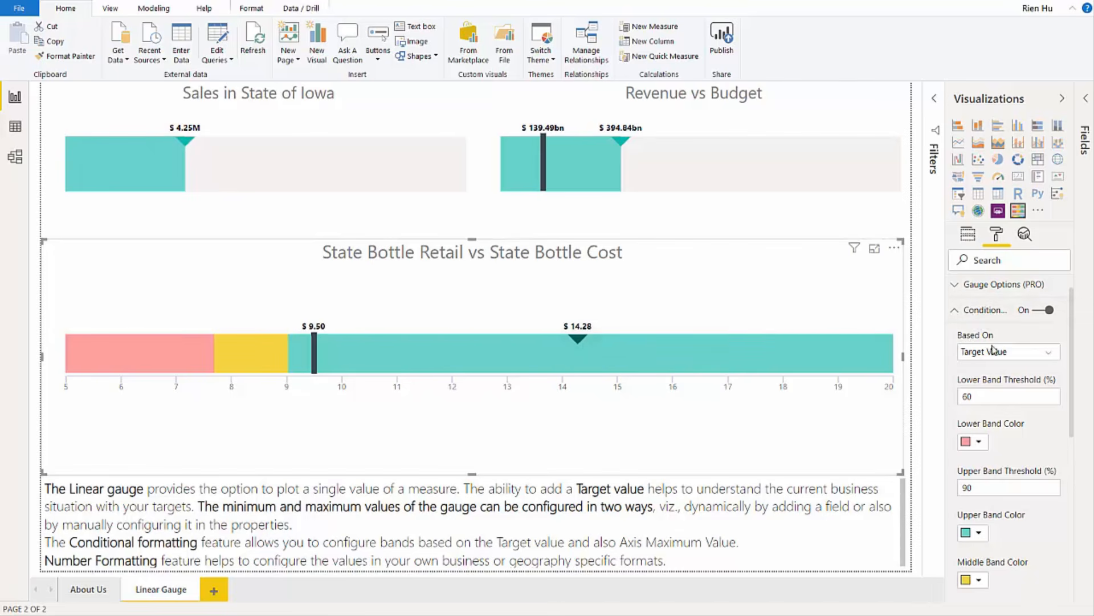
# - Change the lower band color of the State Bottle Retail gauge to dark gray and set its threshold to 70%
pyautogui.click(973, 442)
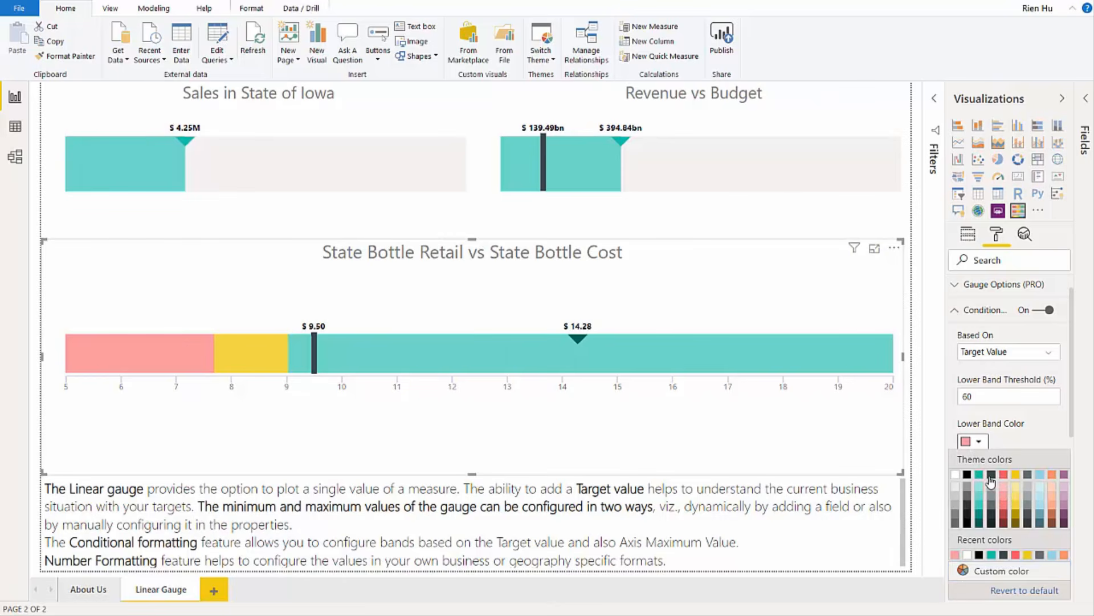
pyautogui.click(992, 477)
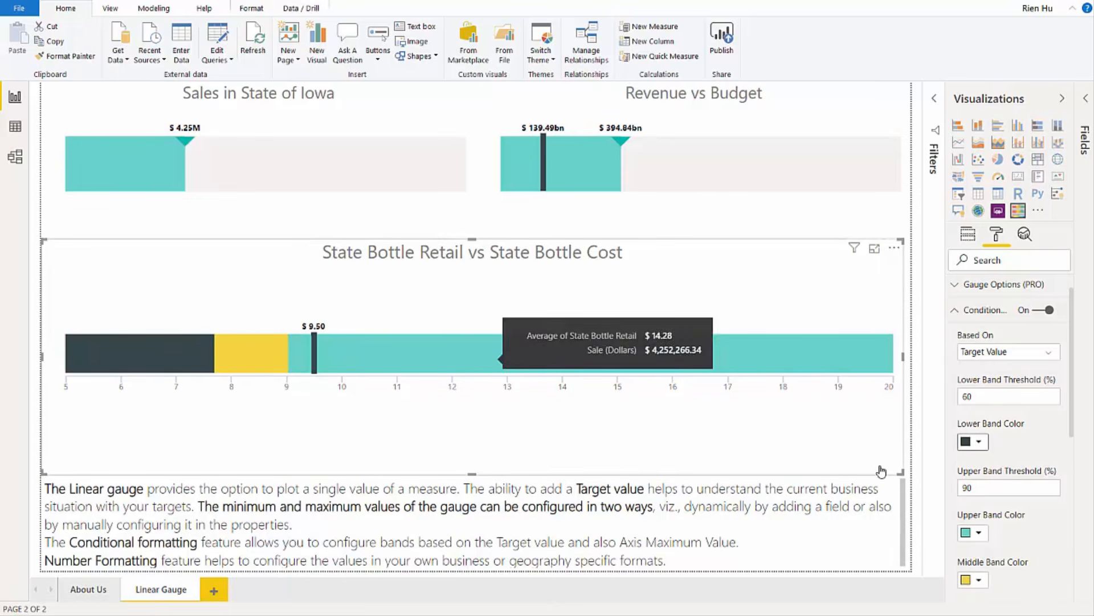
pyautogui.click(1003, 395)
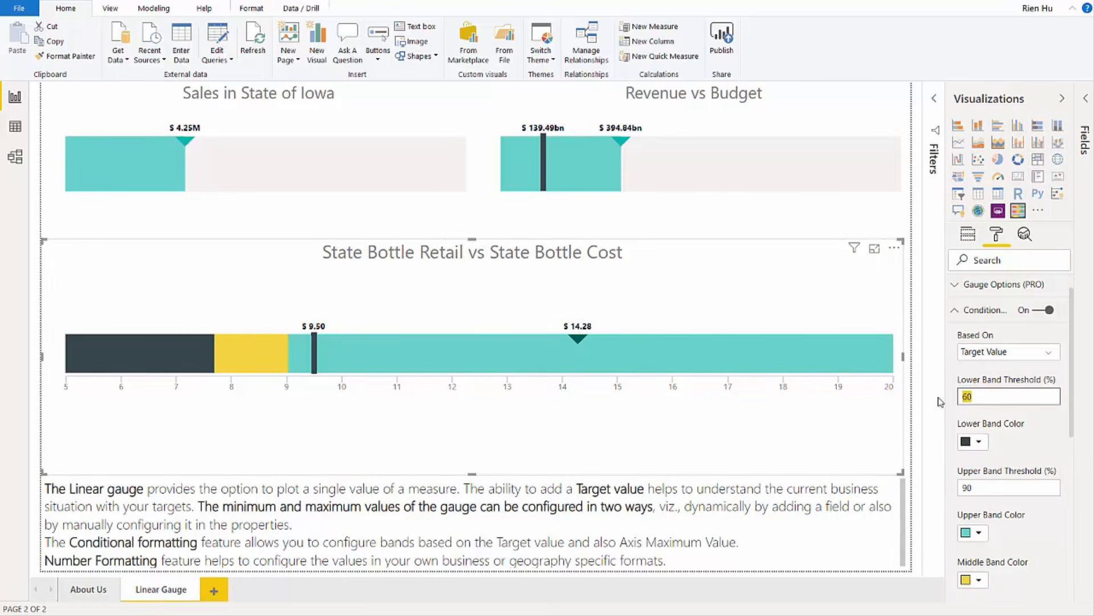
pyautogui.write('70')
pyautogui.press('Return')
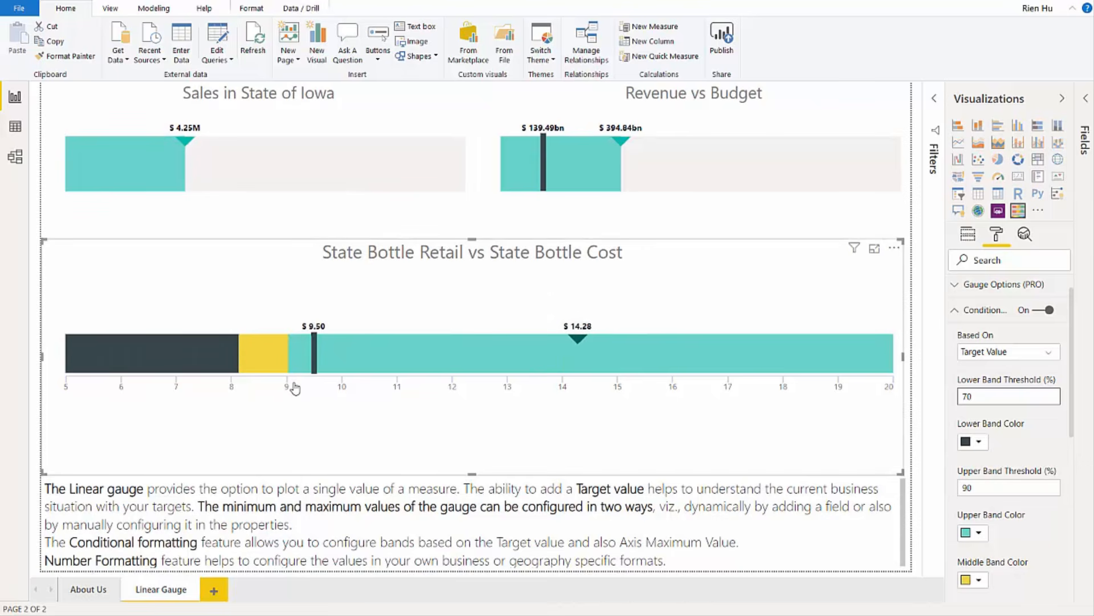
# - Set the gauge's lower band threshold to 55%
pyautogui.doubleClick(992, 396)
pyautogui.write('55')
# - Review the gauge options for font family, minimum and maximum values, and the actual and target value markers
pyautogui.scroll(1, 985, 422)
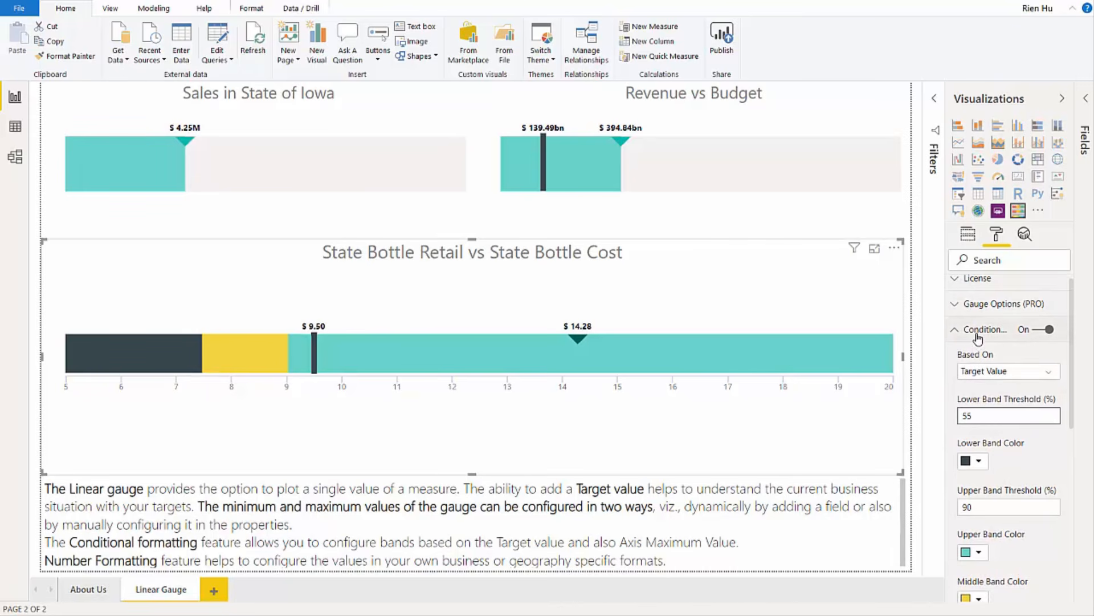
pyautogui.click(976, 308)
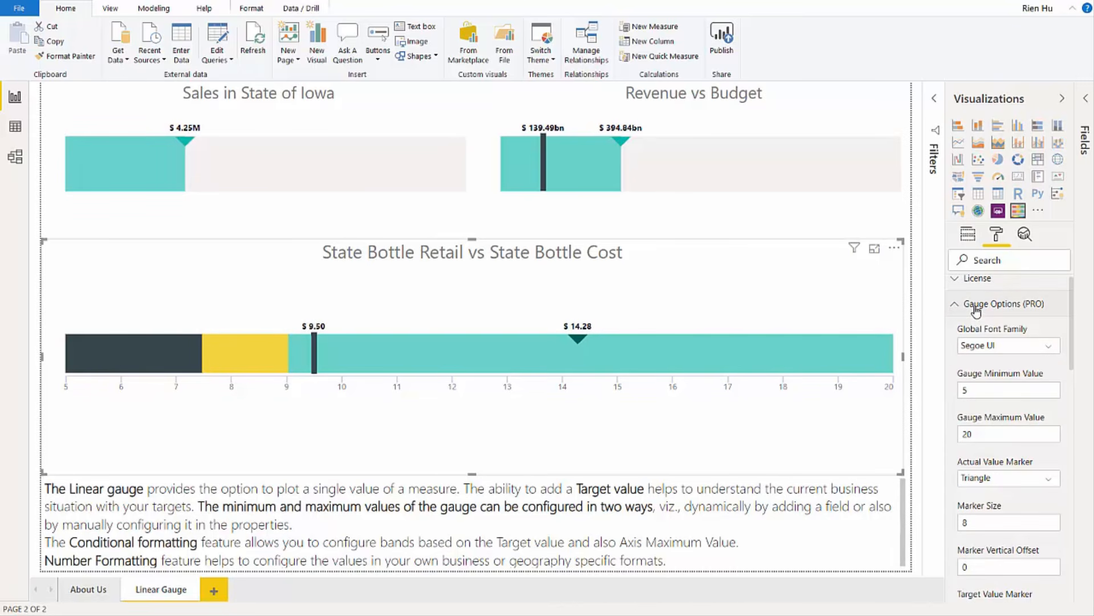
pyautogui.scroll(-2, 1007, 337)
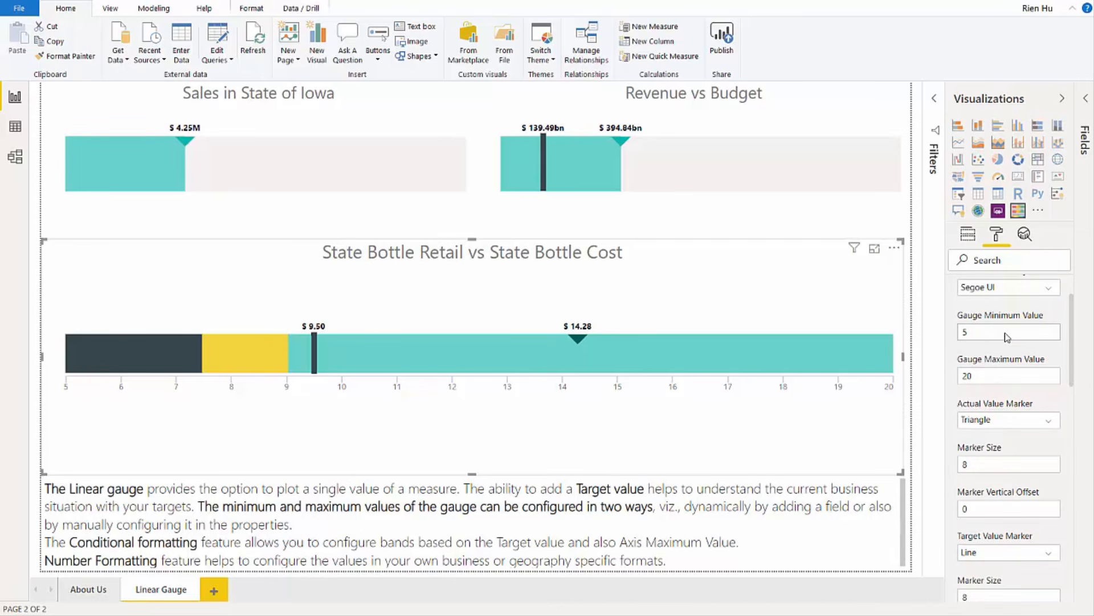
pyautogui.scroll(2, 1026, 315)
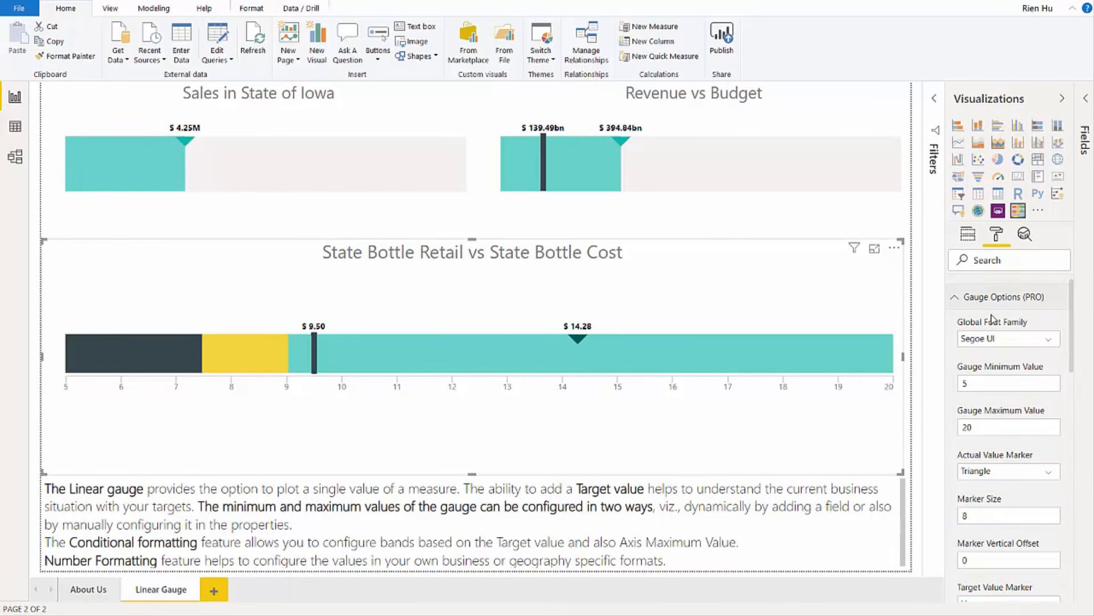
pyautogui.scroll(-1, 992, 318)
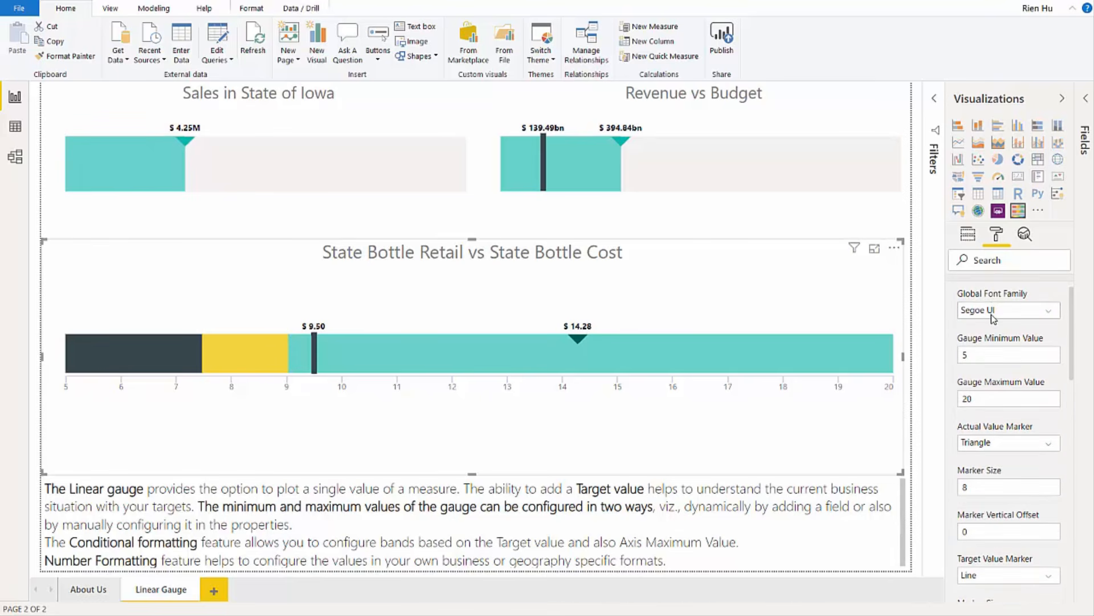
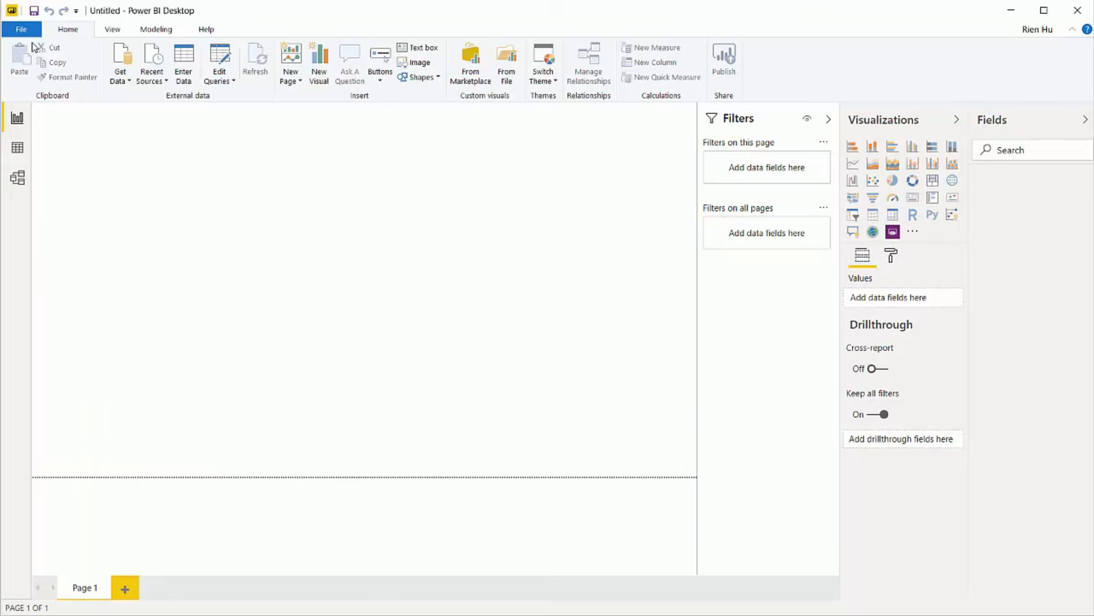
# - Enable the Query Diagnostics preview feature in the global options of the new untitled report
pyautogui.click(31, 30)
pyautogui.moveTo(90, 337)
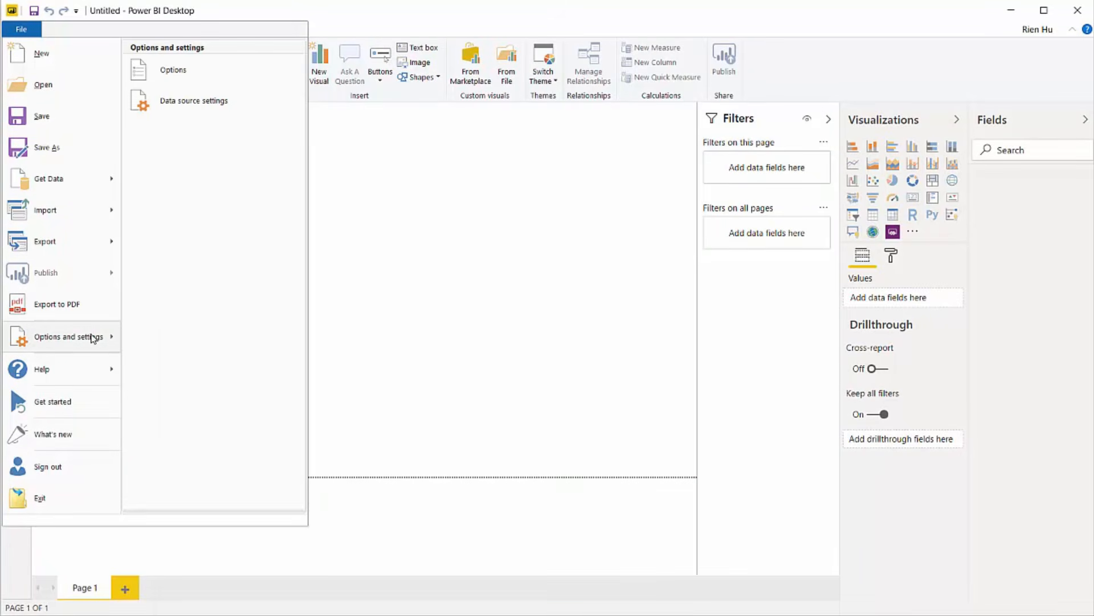
pyautogui.click(215, 73)
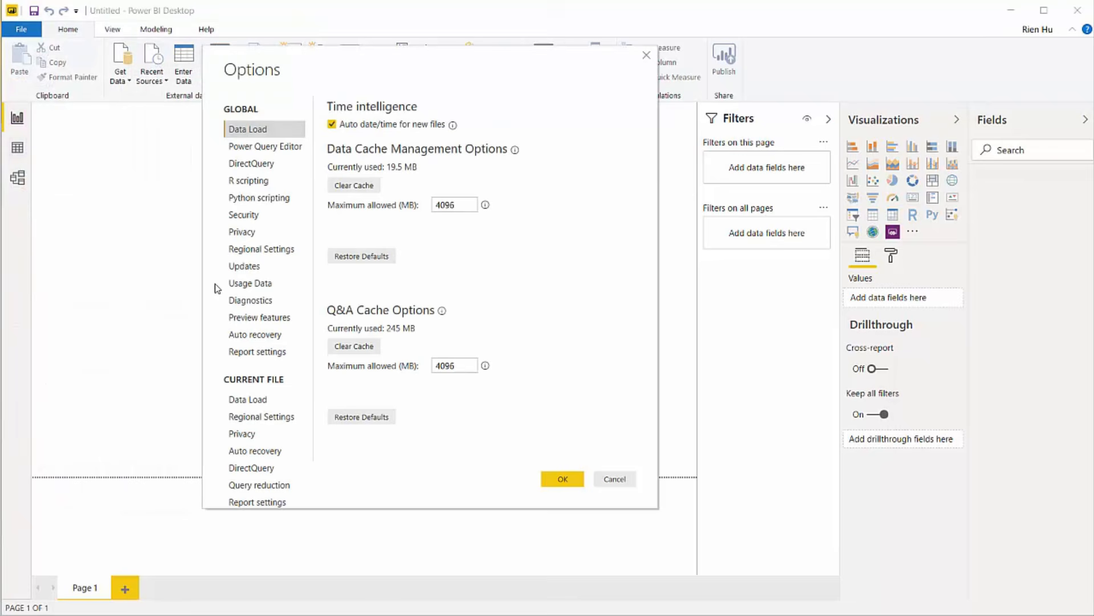
pyautogui.click(260, 319)
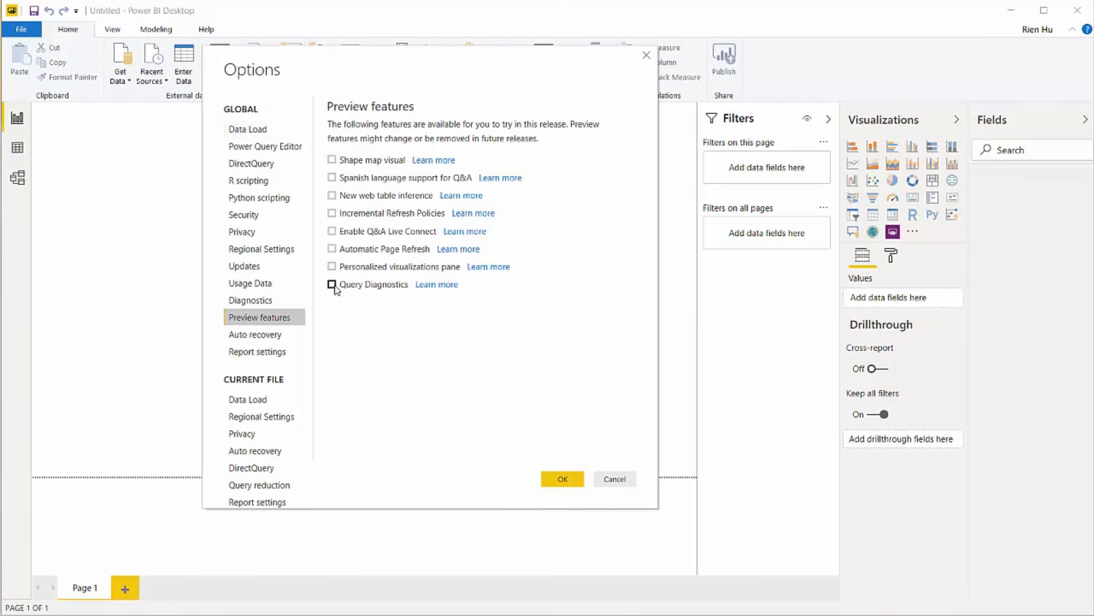
pyautogui.click(332, 285)
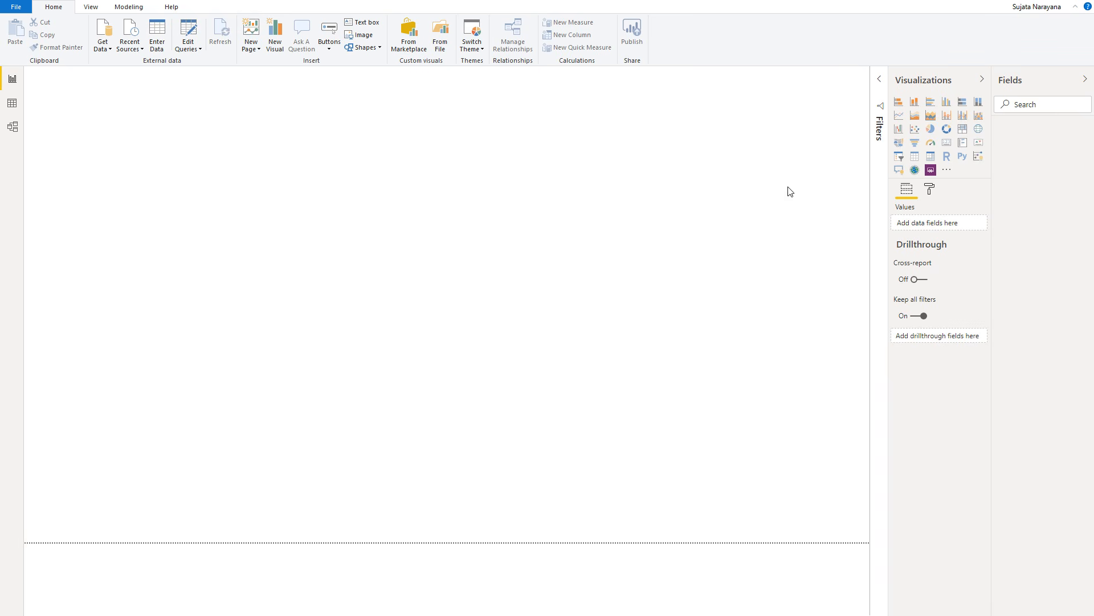
# - Open the Power Query Editor and start a query diagnostics session
pyautogui.click(187, 30)
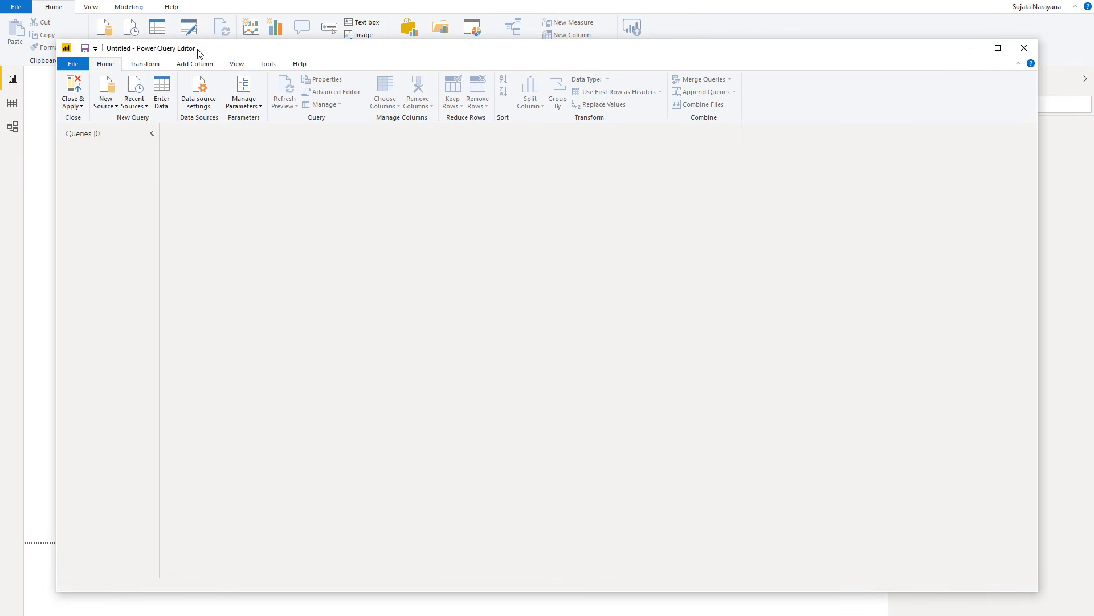
pyautogui.click(273, 67)
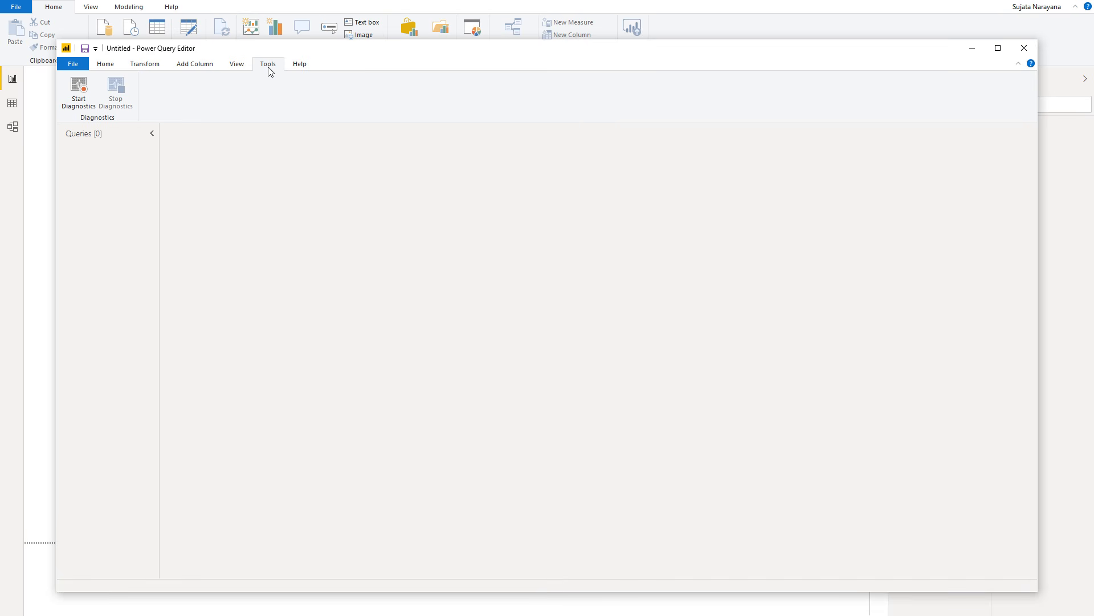
pyautogui.click(85, 96)
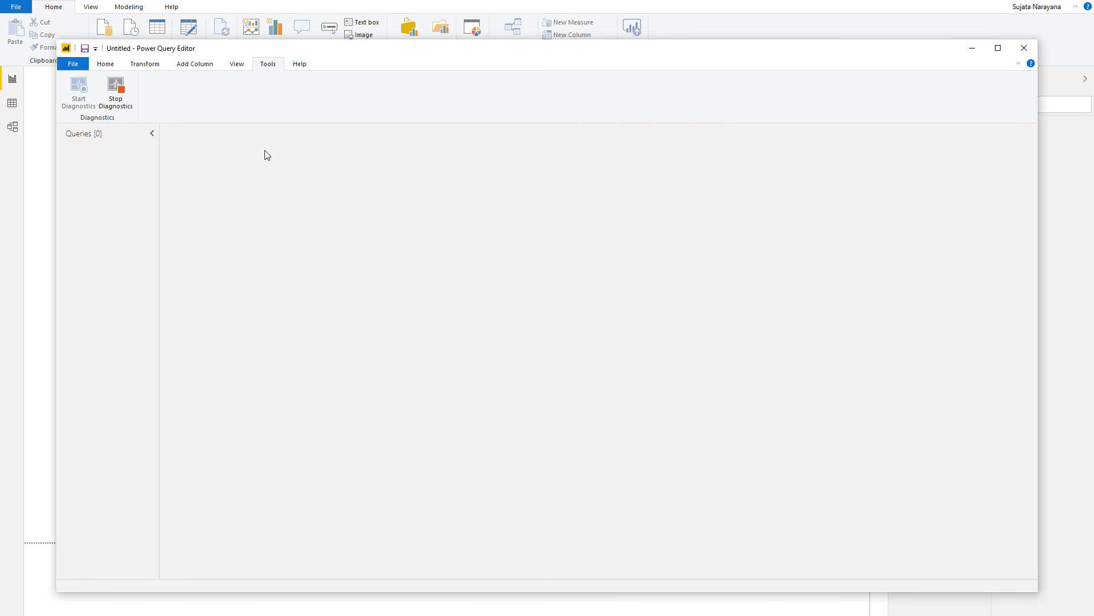
# - Connect to the recently used database server montegoref6 as the source for a new query
pyautogui.click(108, 65)
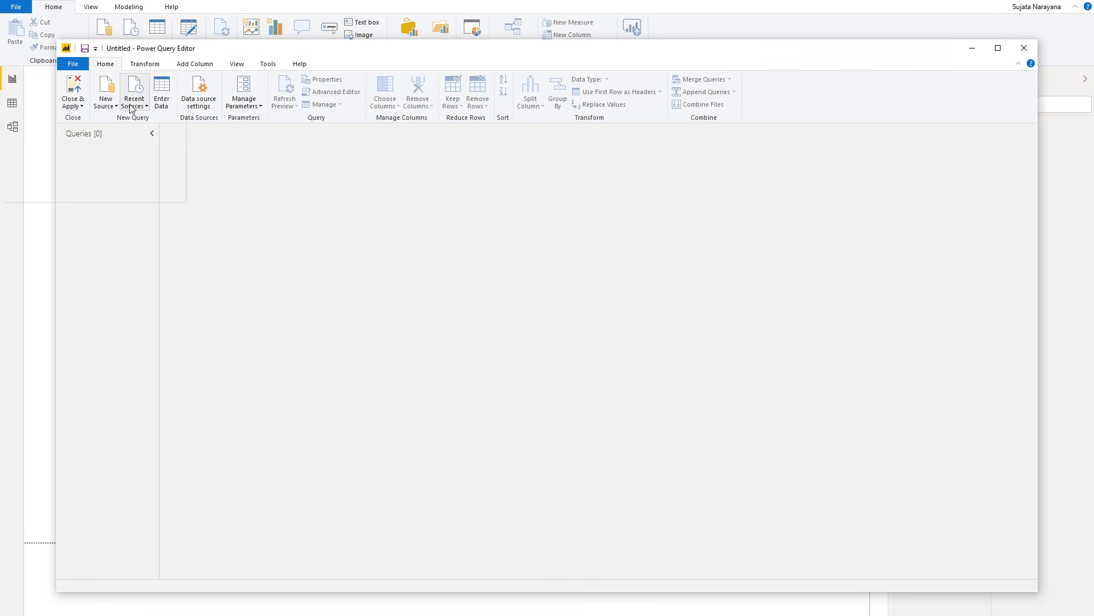
pyautogui.click(132, 109)
pyautogui.click(118, 136)
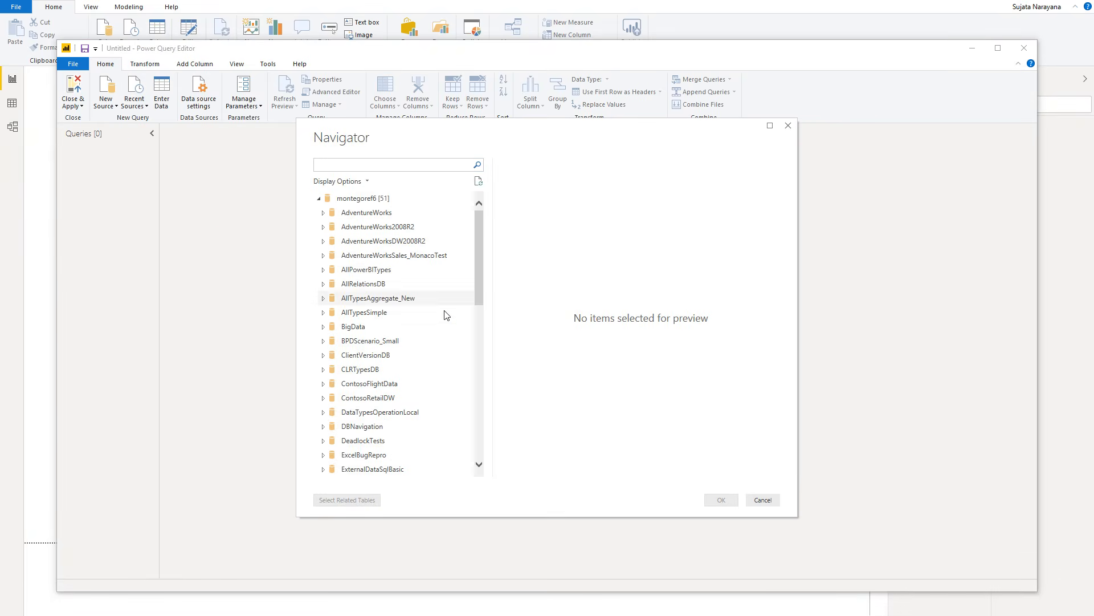
# - Load the Customers table from the Northwind_UniqueKeys database using the Import connection mode
pyautogui.scroll(-5, 376, 282)
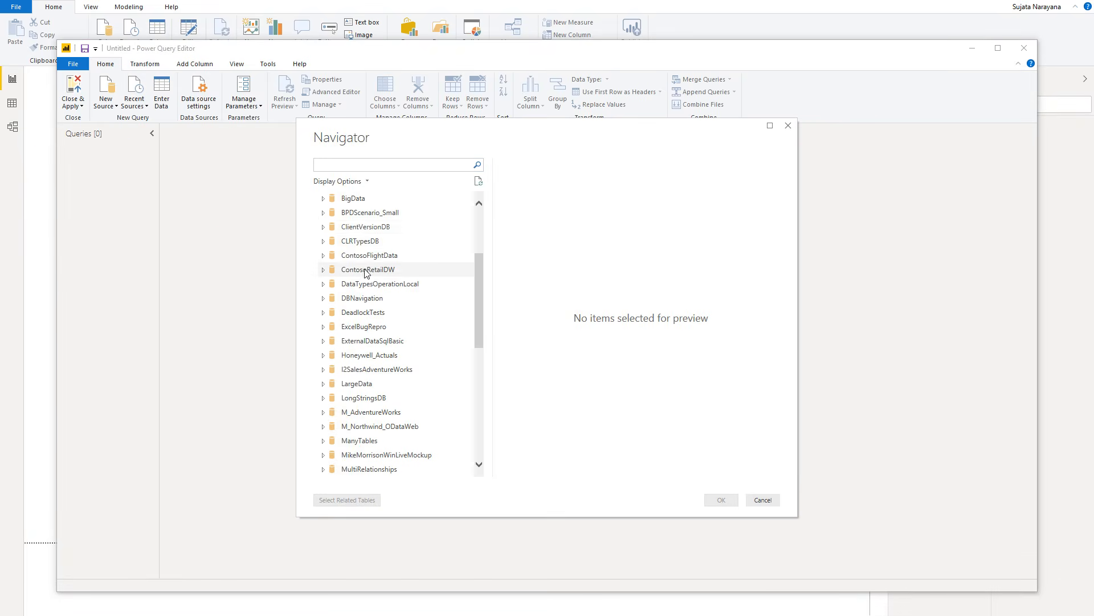
pyautogui.scroll(-1, 373, 279)
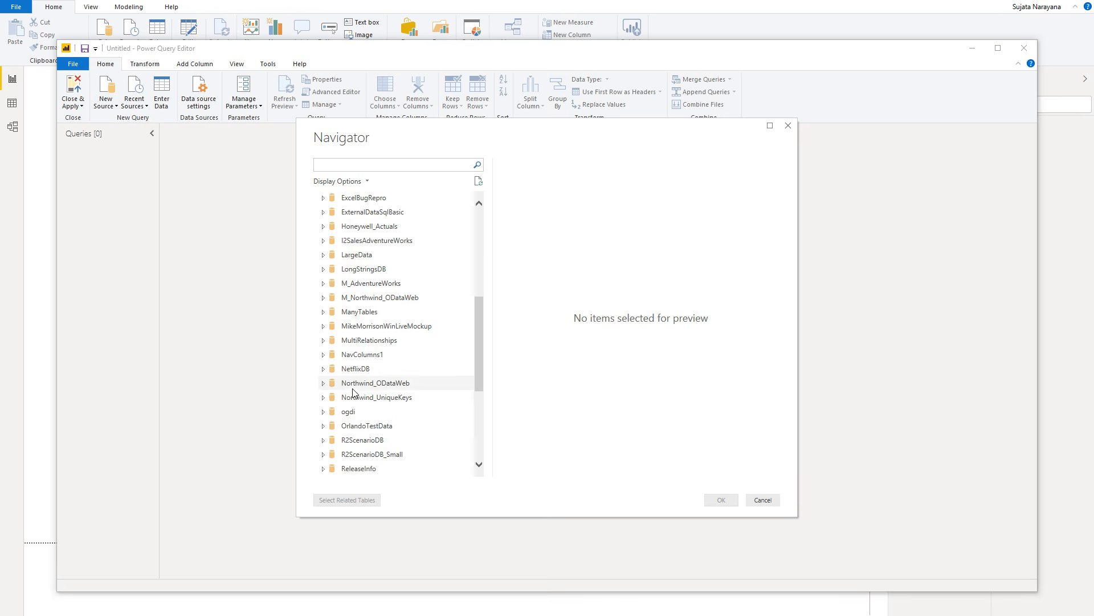
pyautogui.click(325, 398)
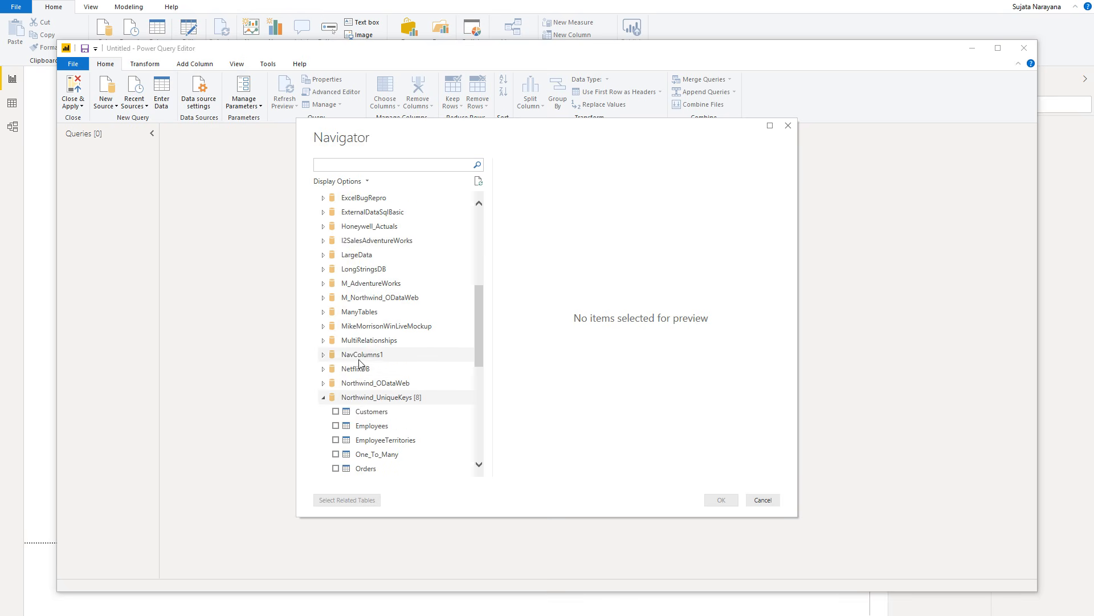
pyautogui.click(358, 414)
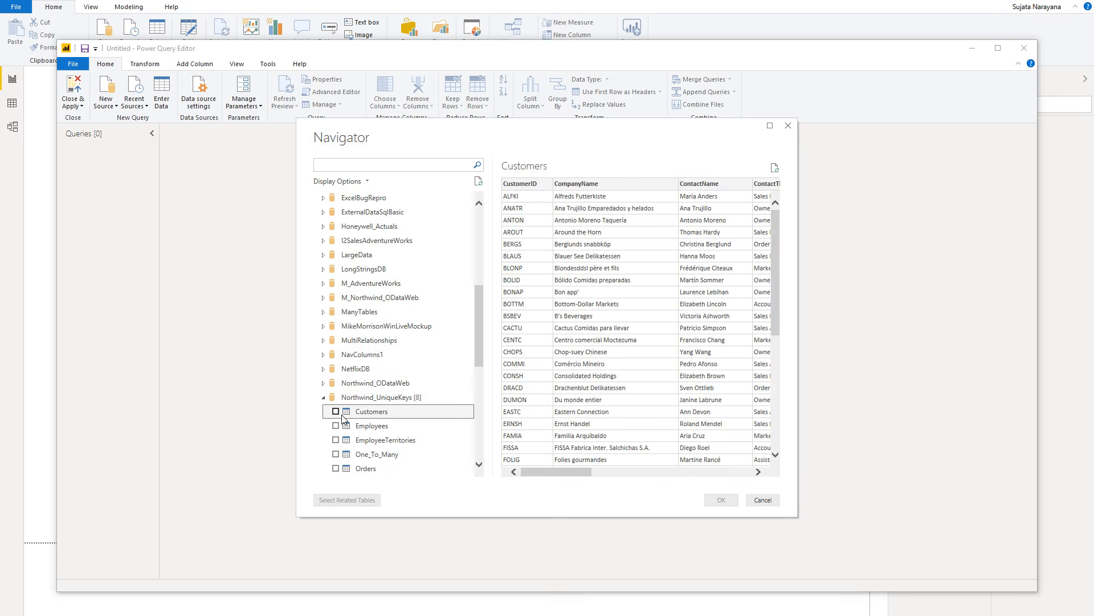
pyautogui.click(336, 412)
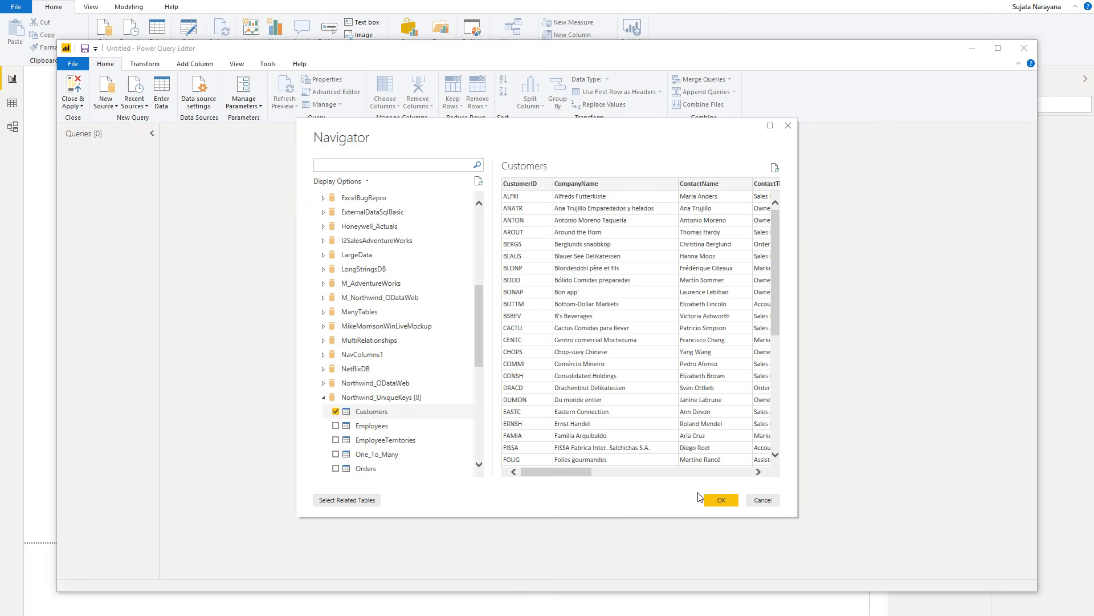
pyautogui.click(721, 501)
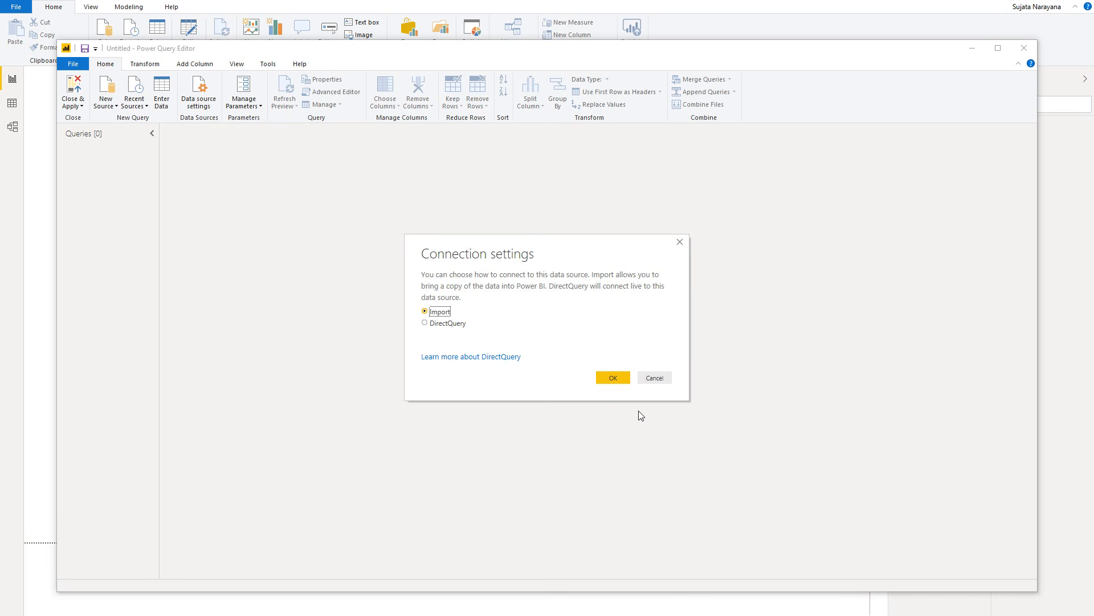
pyautogui.click(611, 382)
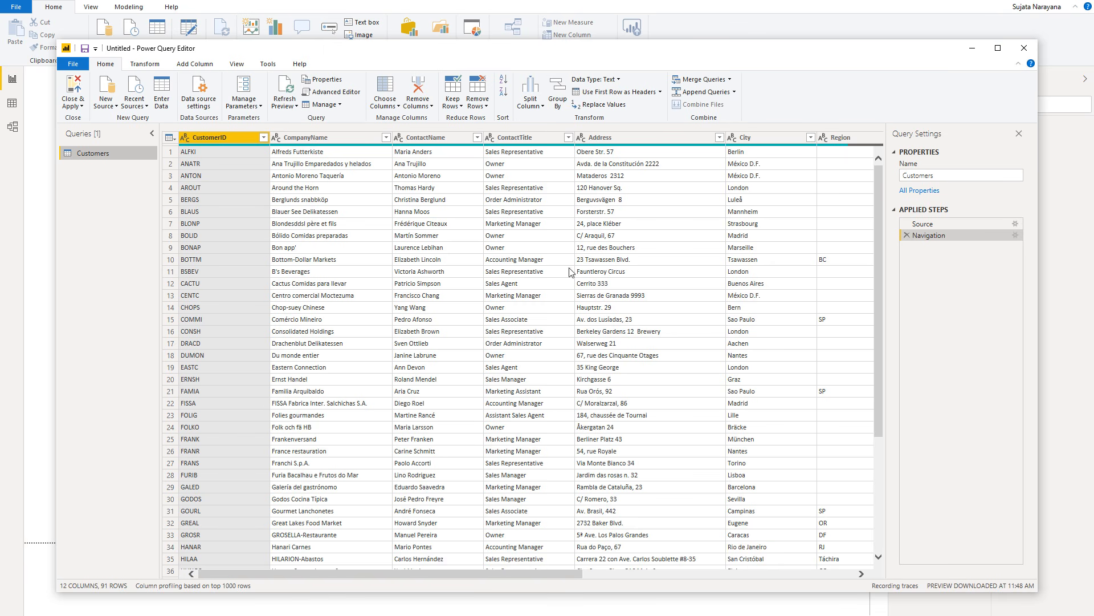
# - Filter the Customers rows to ContactTitle equal to Sales Representative and CustomerID equal to ALFKI
pyautogui.rightClick(547, 155)
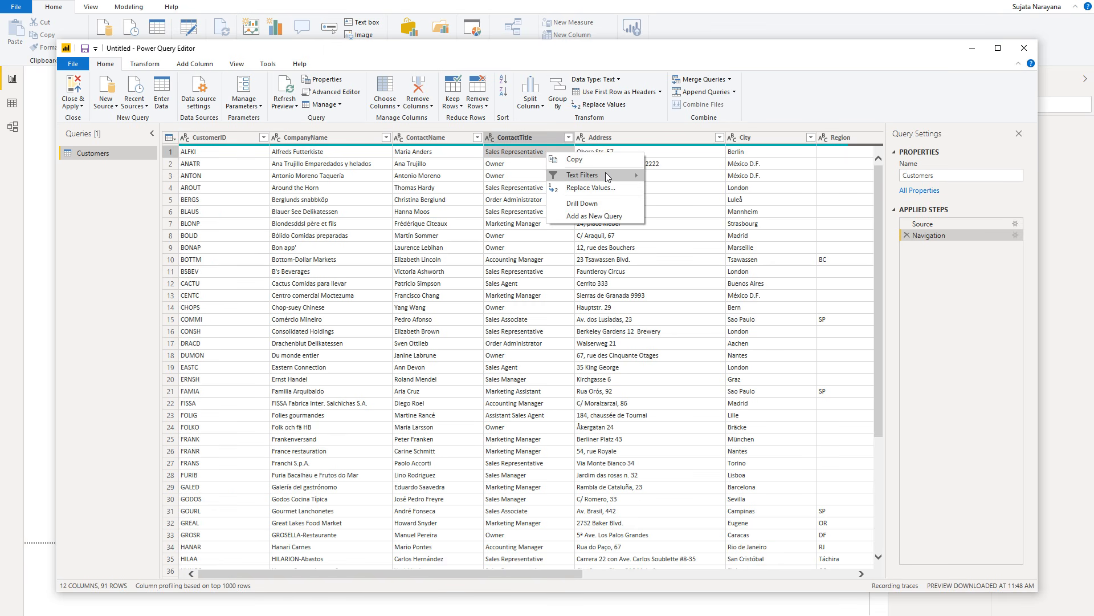
pyautogui.moveTo(609, 176)
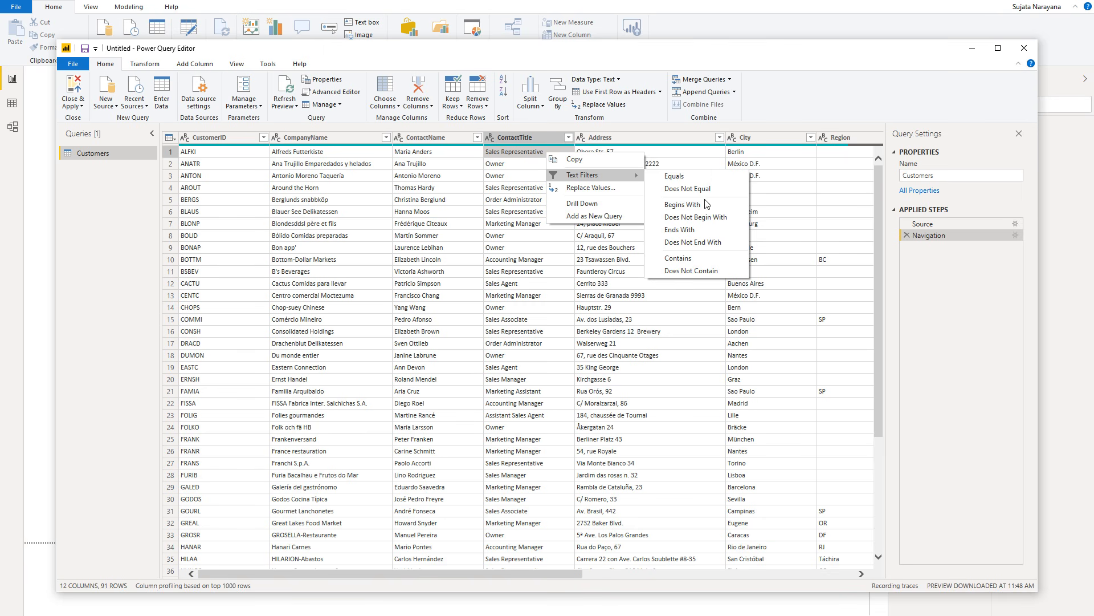
pyautogui.click(692, 177)
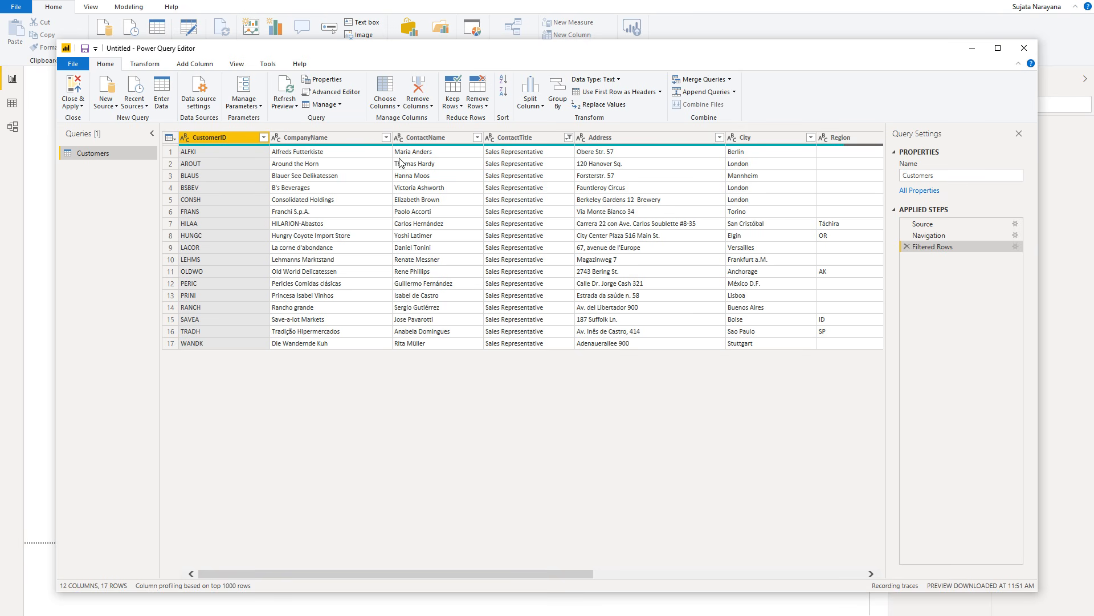
pyautogui.rightClick(224, 151)
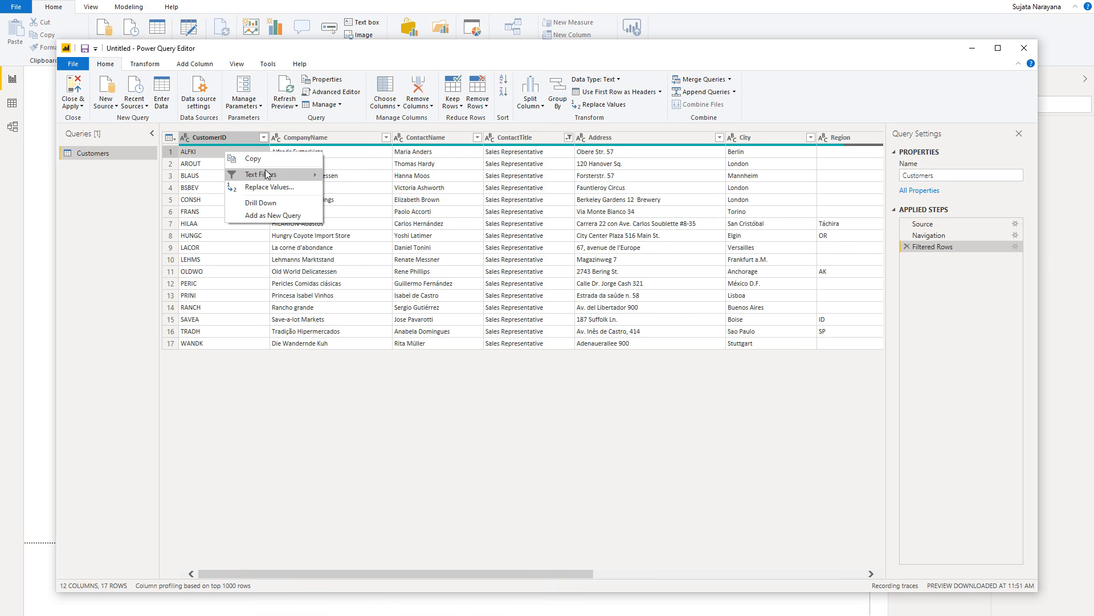
pyautogui.moveTo(290, 175)
pyautogui.click(354, 176)
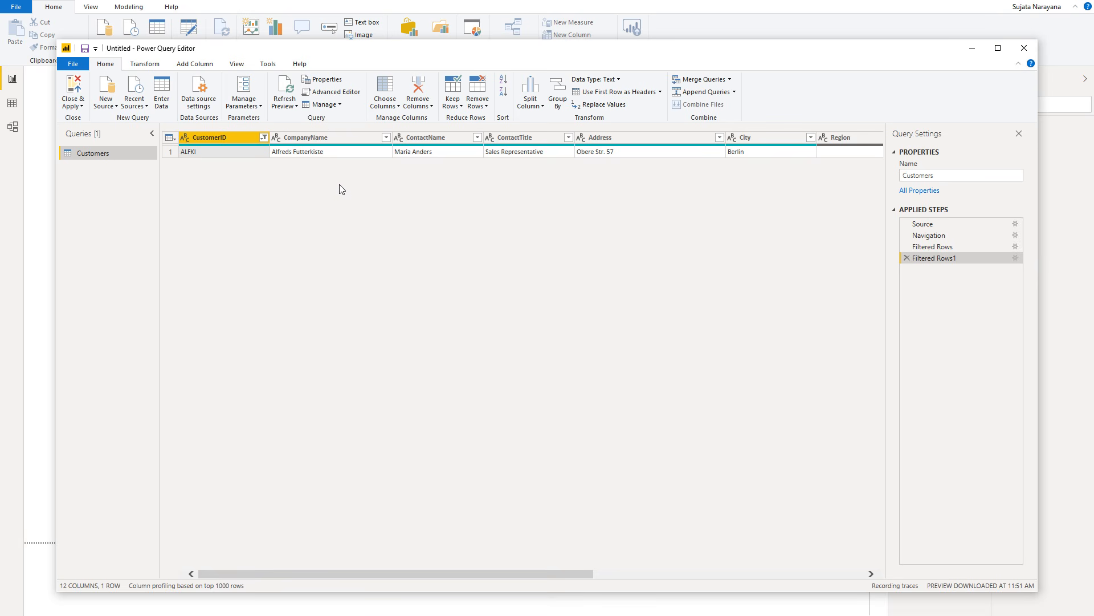
# - Stop the diagnostics session and open the detailed diagnostics query it generated
pyautogui.click(268, 64)
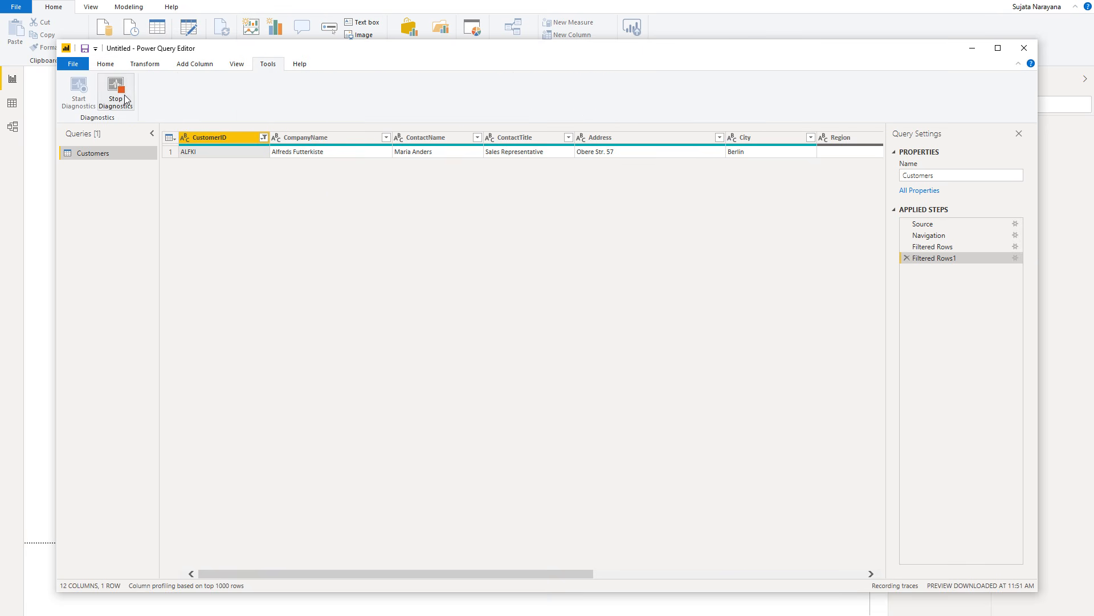
pyautogui.click(116, 91)
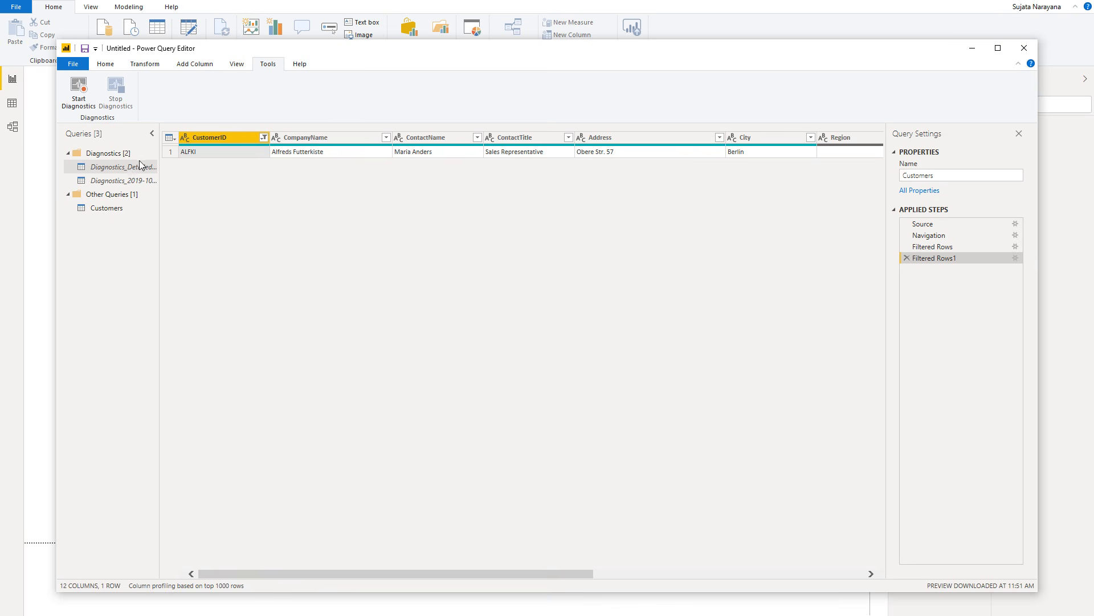
pyautogui.click(139, 166)
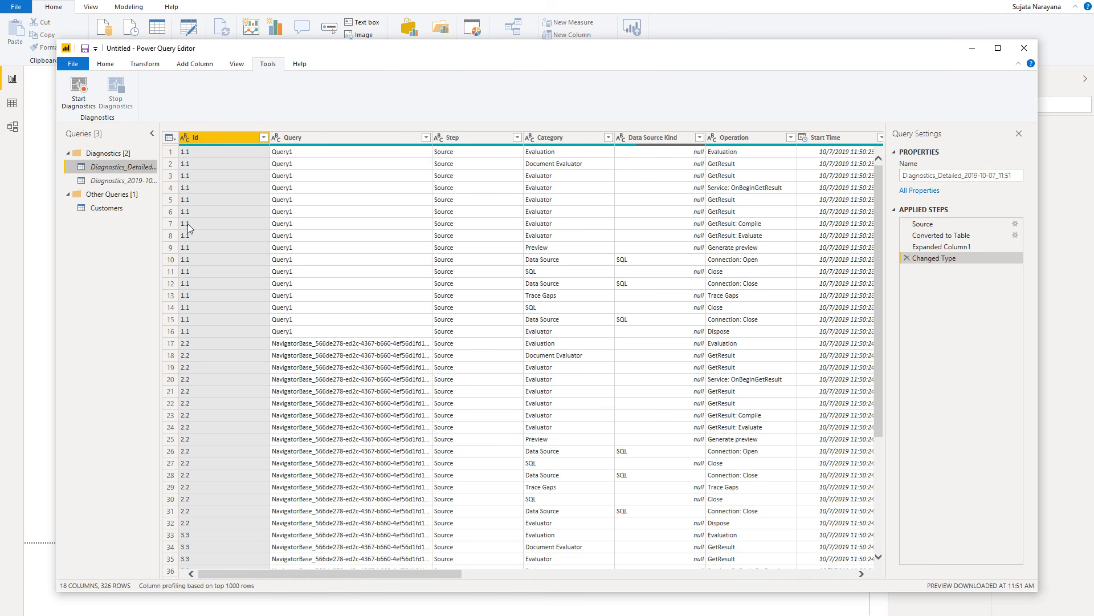
# - Examine the Query, Step, Category, Data Source Kind and Operation columns of the detailed diagnostics, including individual Evaluator entries
pyautogui.click(320, 140)
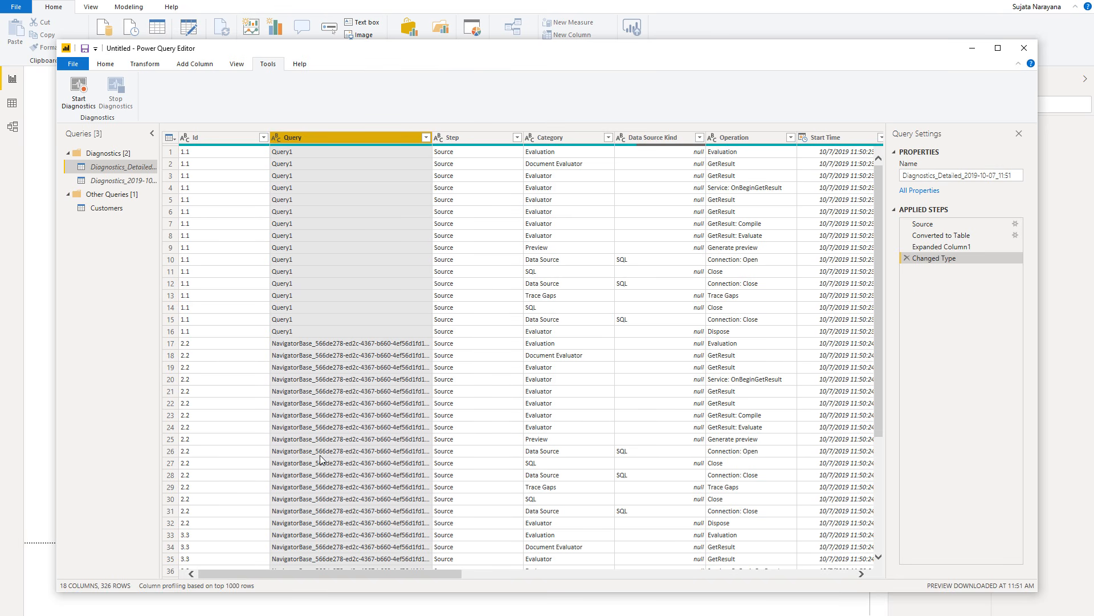
pyautogui.scroll(-5, 328, 436)
pyautogui.scroll(-2, 329, 417)
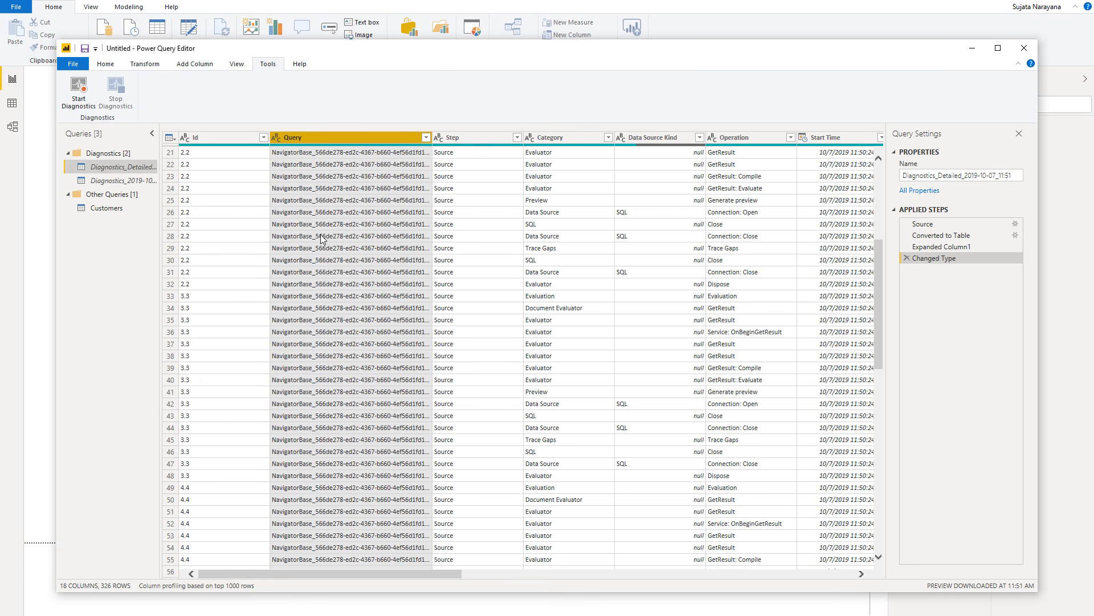
pyautogui.scroll(-5, 333, 256)
pyautogui.scroll(-3, 340, 278)
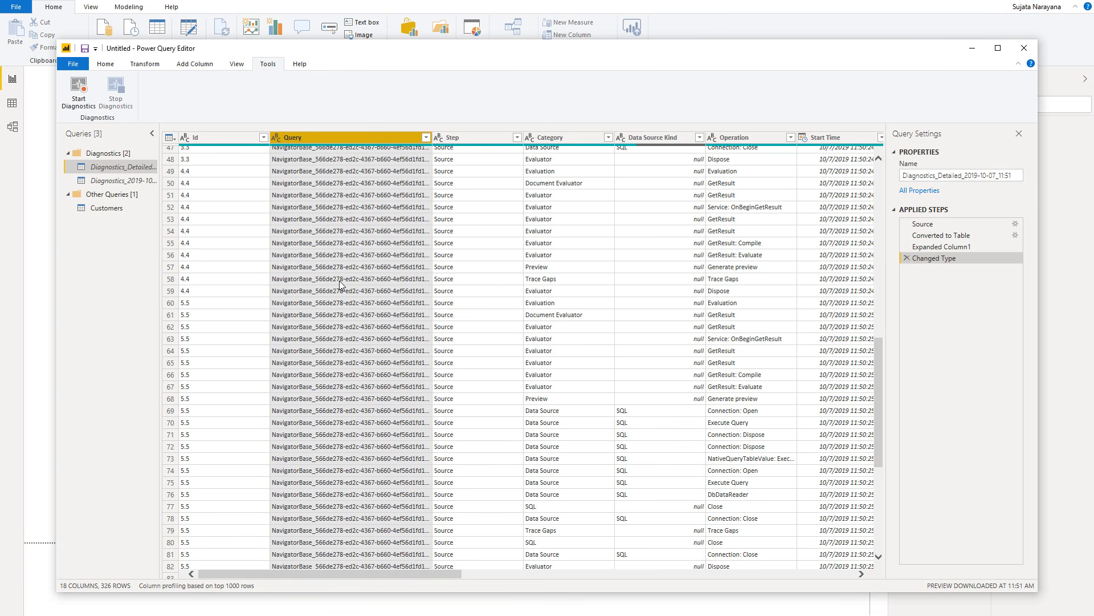
pyautogui.scroll(14, 365, 265)
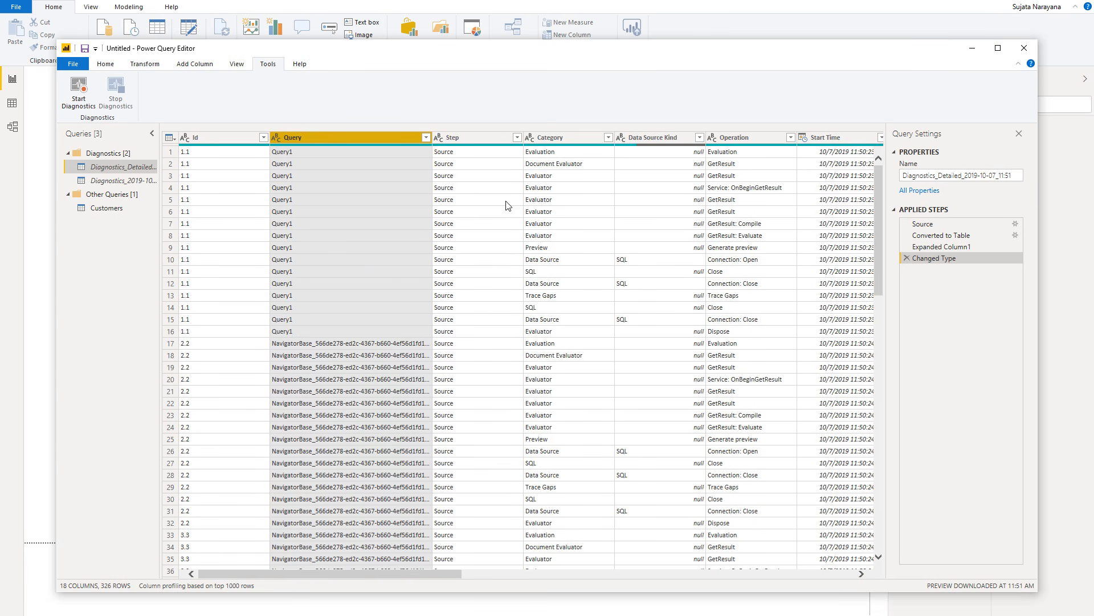
pyautogui.click(485, 137)
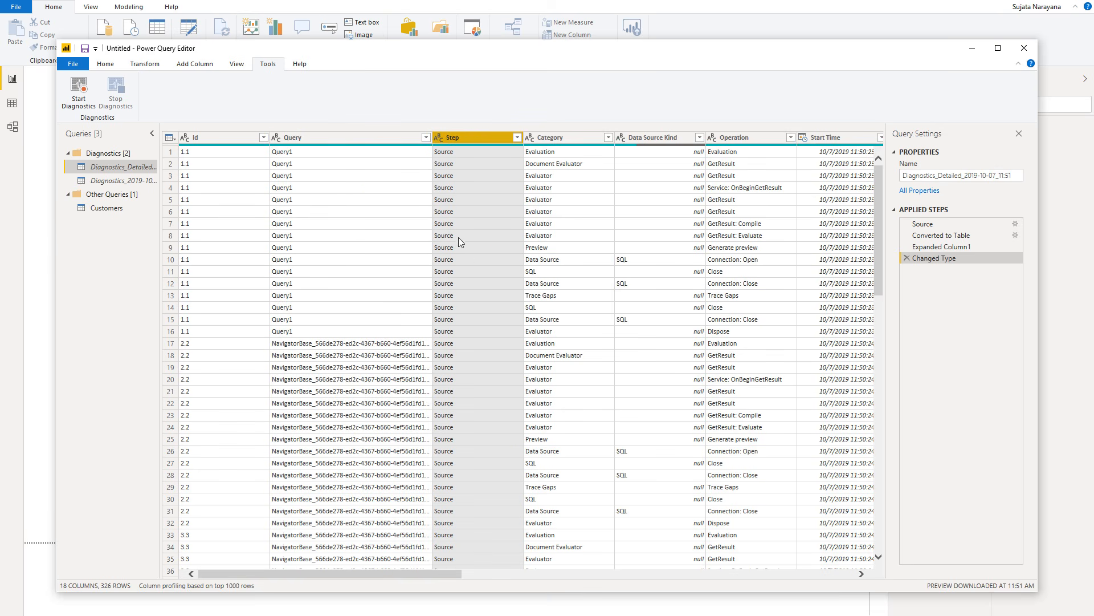
pyautogui.click(568, 141)
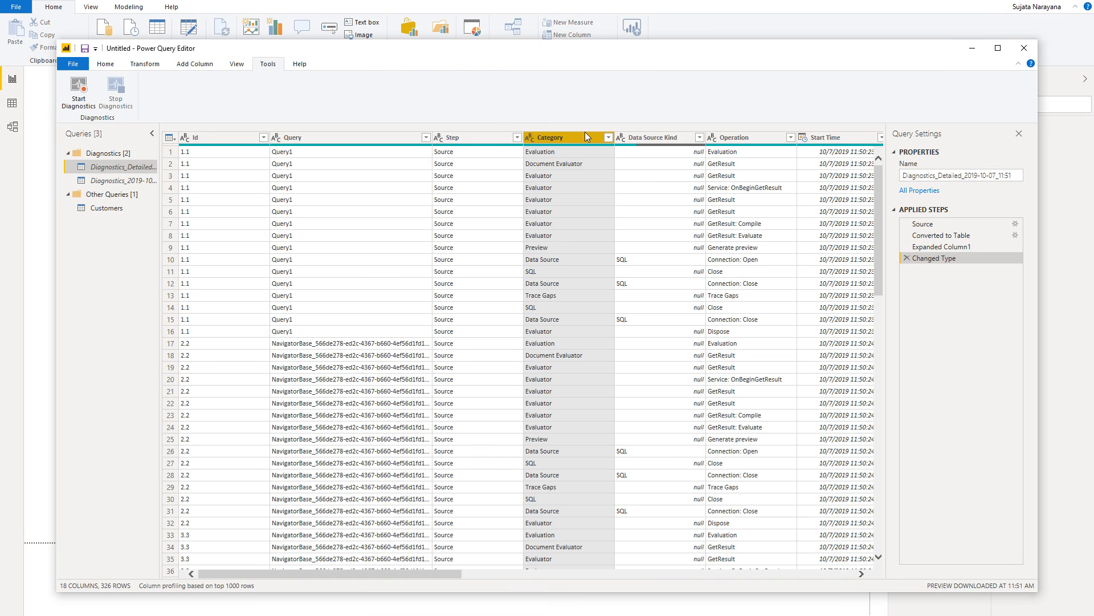
pyautogui.click(651, 135)
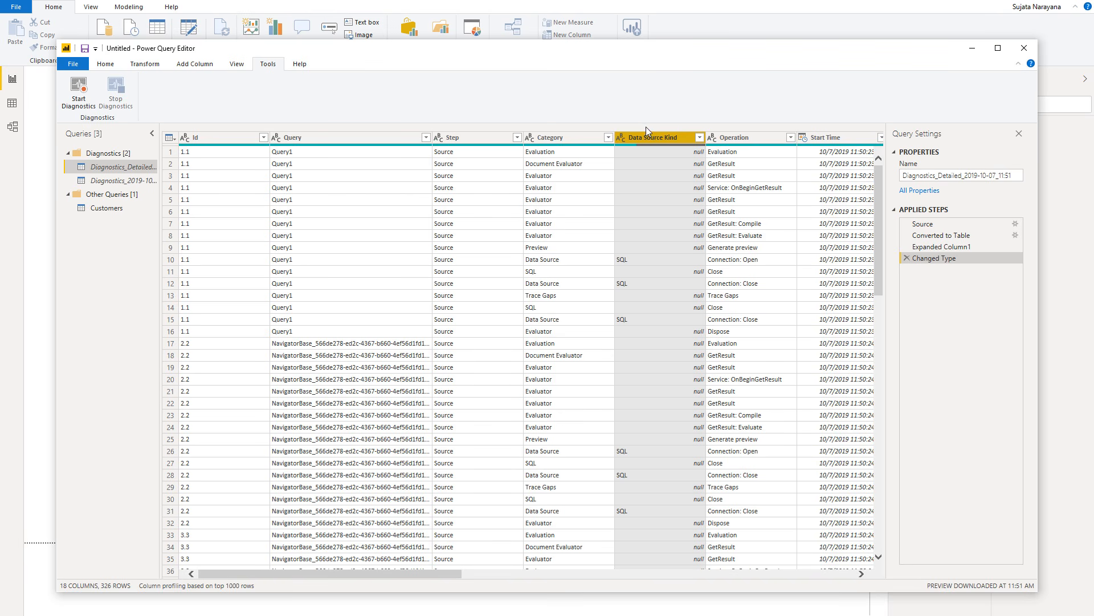
pyautogui.click(756, 138)
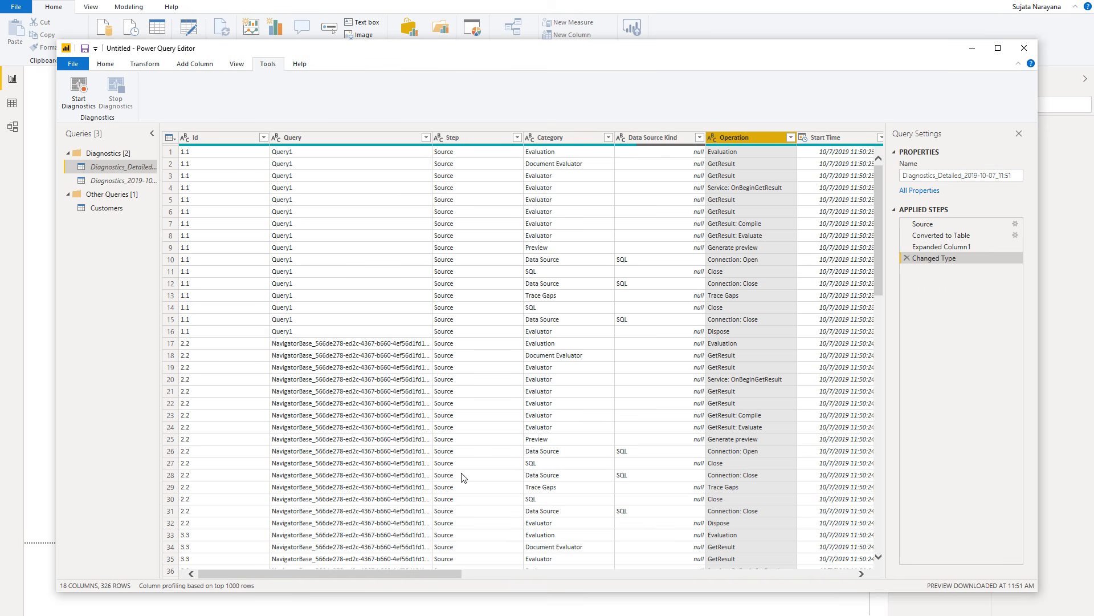
pyautogui.click(588, 201)
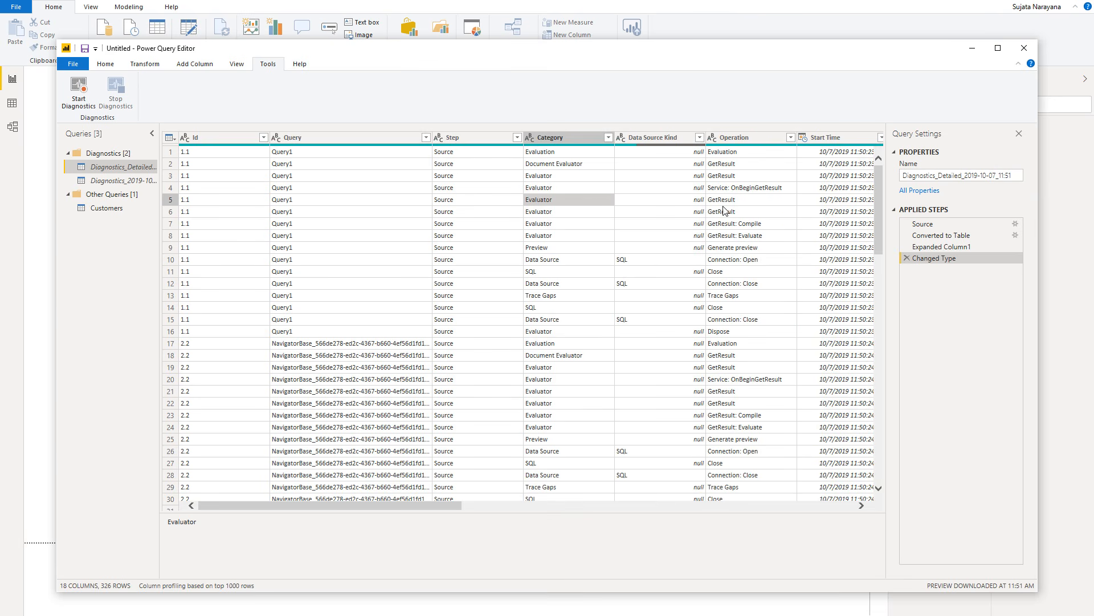
pyautogui.click(606, 226)
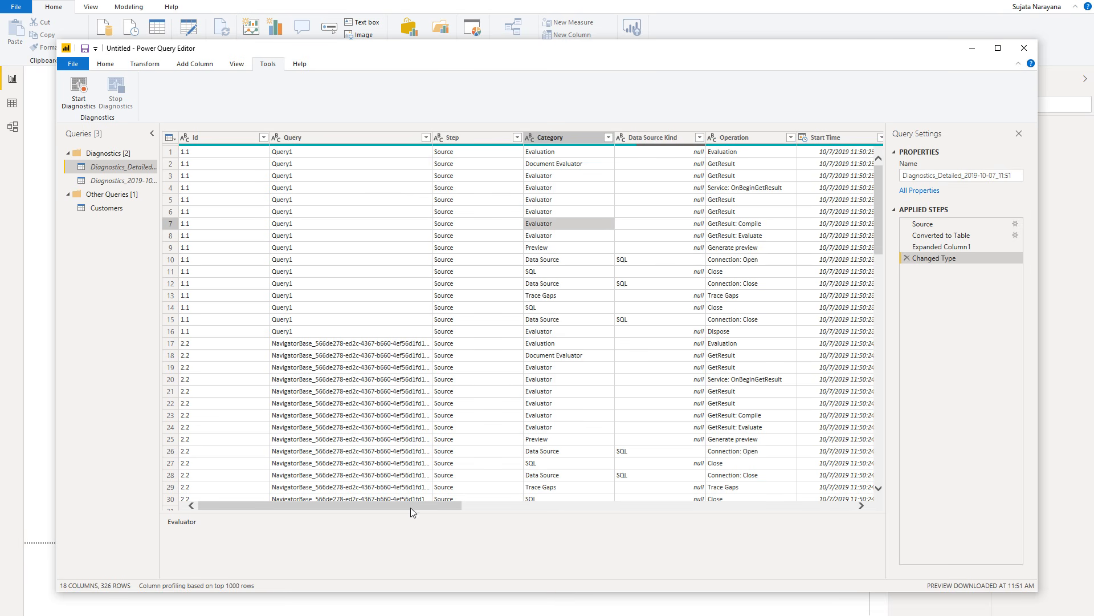
# - Review the remaining detailed diagnostics columns, from start and end times and exclusive durations through Resource, Row Count, Is User Query and Path
pyautogui.moveTo(410, 507); pyautogui.dragTo(536, 501)
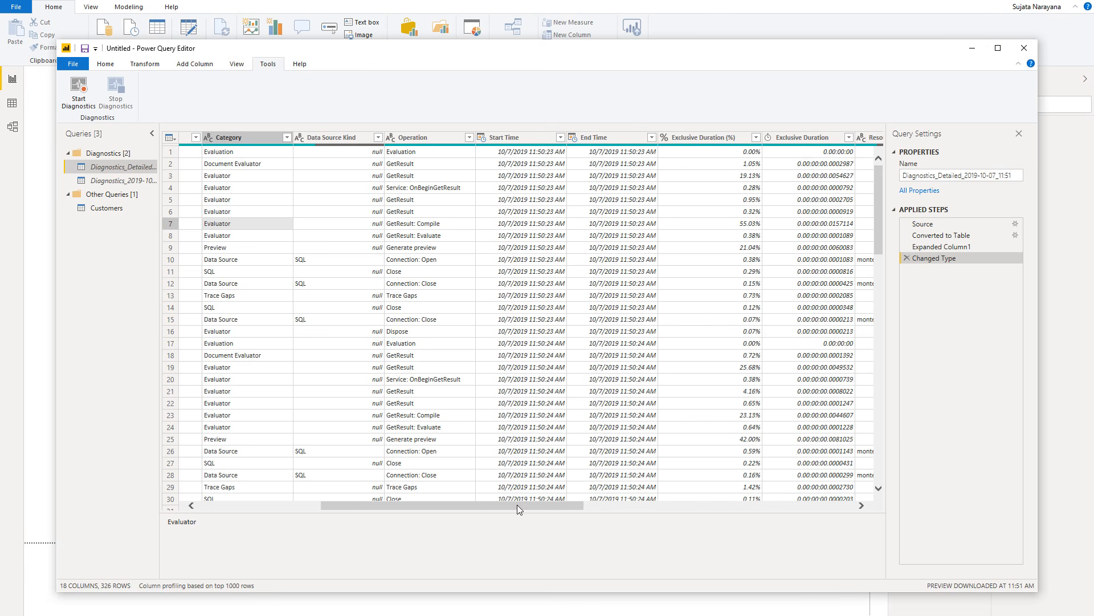
pyautogui.moveTo(518, 504); pyautogui.dragTo(582, 505)
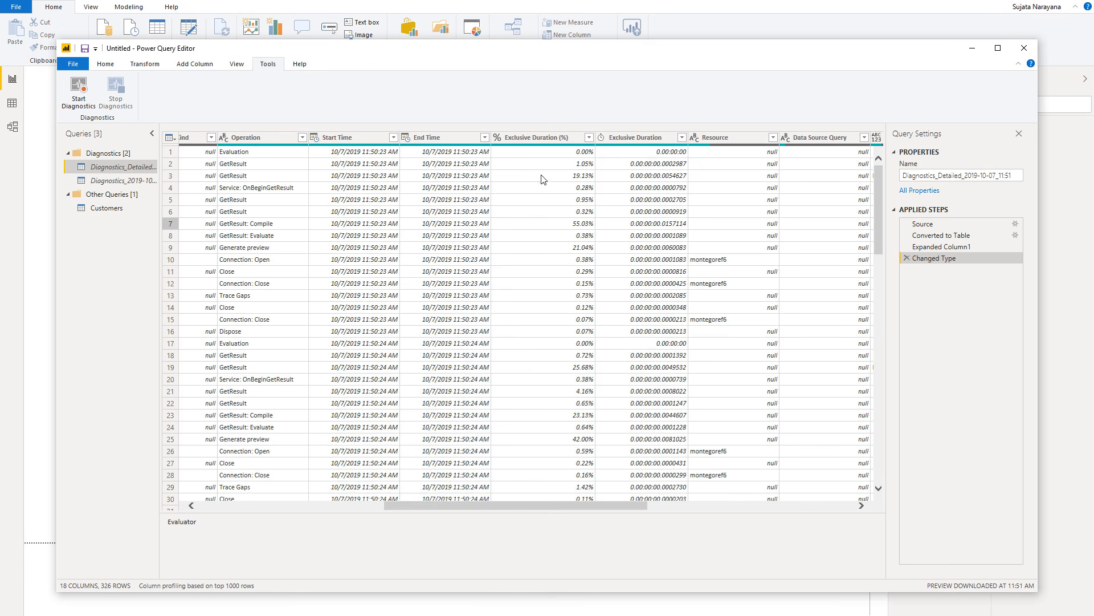
pyautogui.moveTo(512, 506); pyautogui.dragTo(542, 509)
pyautogui.moveTo(544, 509); pyautogui.dragTo(546, 506)
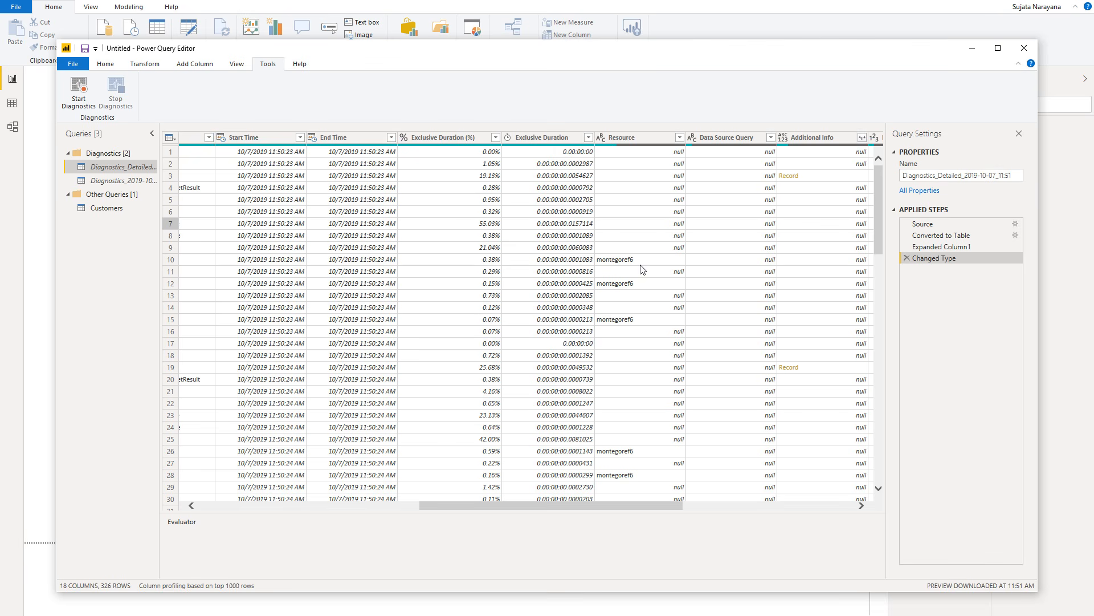
pyautogui.moveTo(639, 511); pyautogui.dragTo(706, 511)
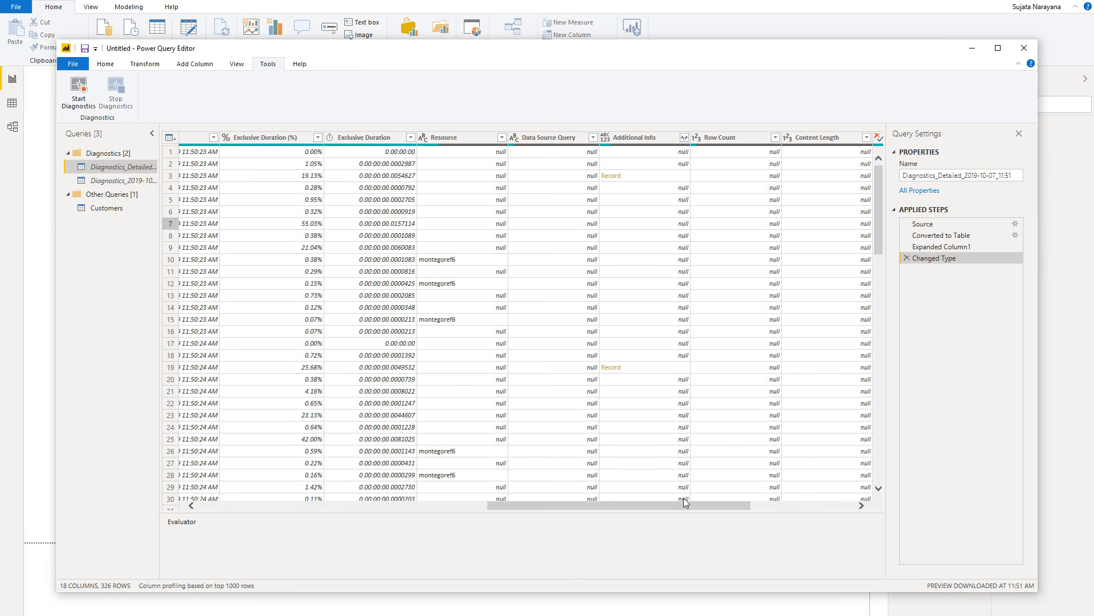
pyautogui.moveTo(681, 505); pyautogui.dragTo(773, 501)
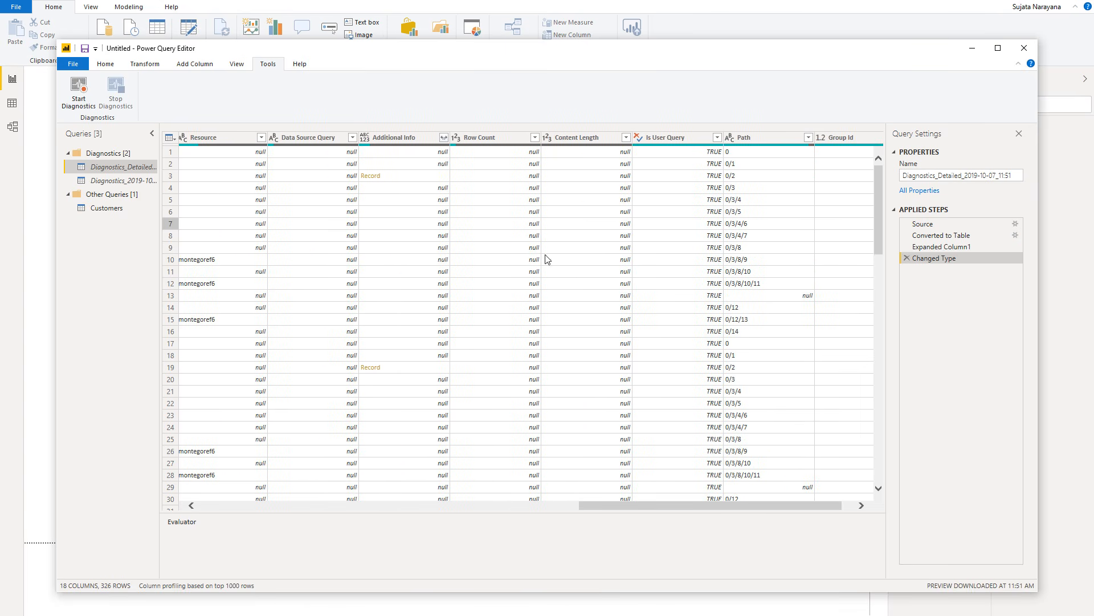
pyautogui.scroll(-2, 508, 191)
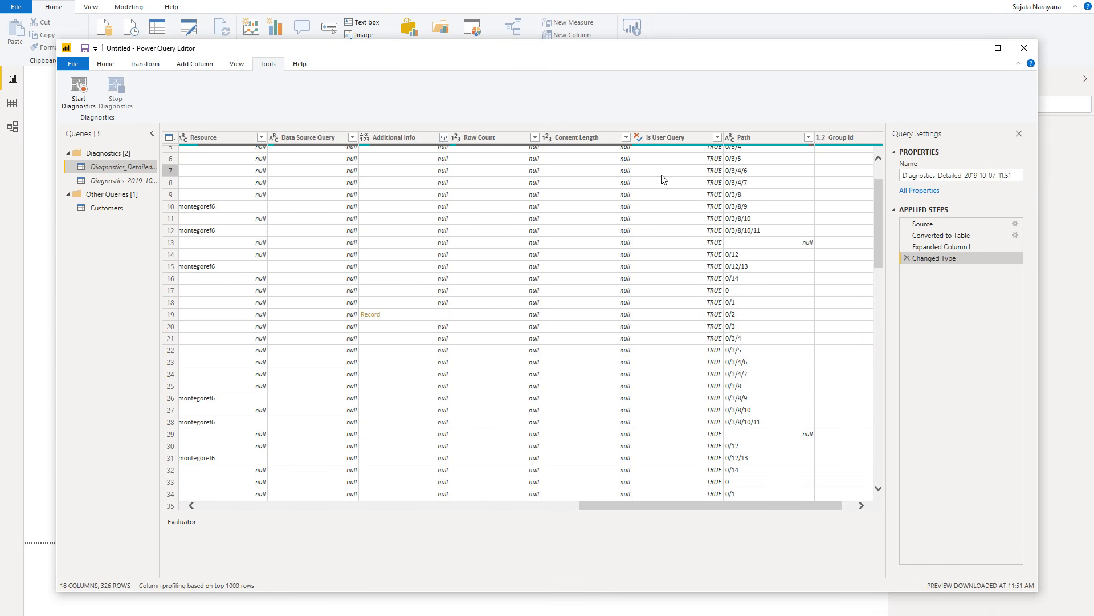
pyautogui.scroll(1, 749, 207)
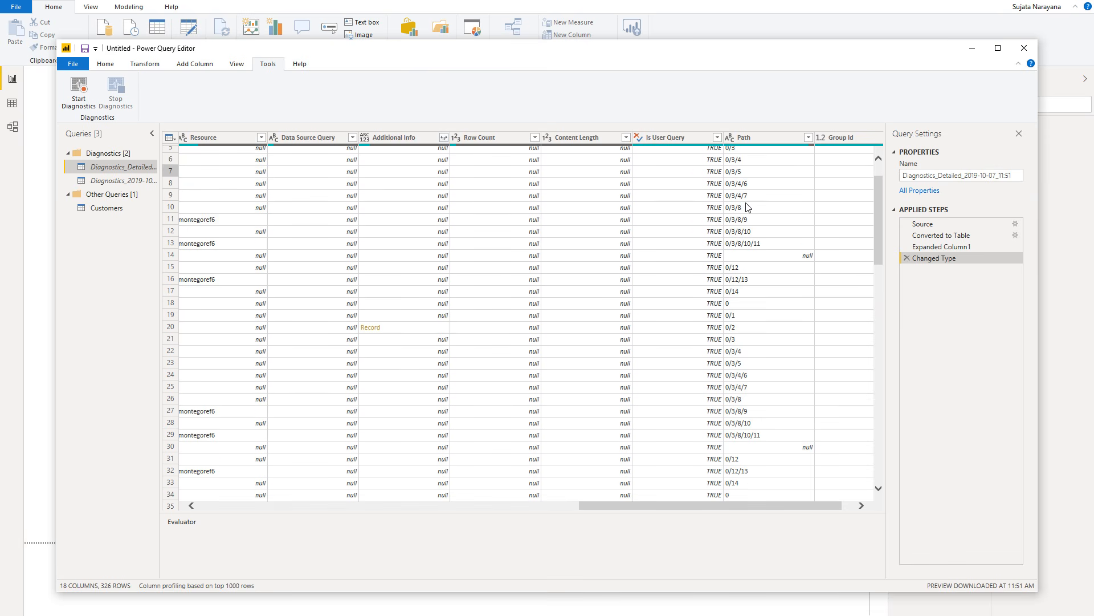
pyautogui.scroll(2, 748, 207)
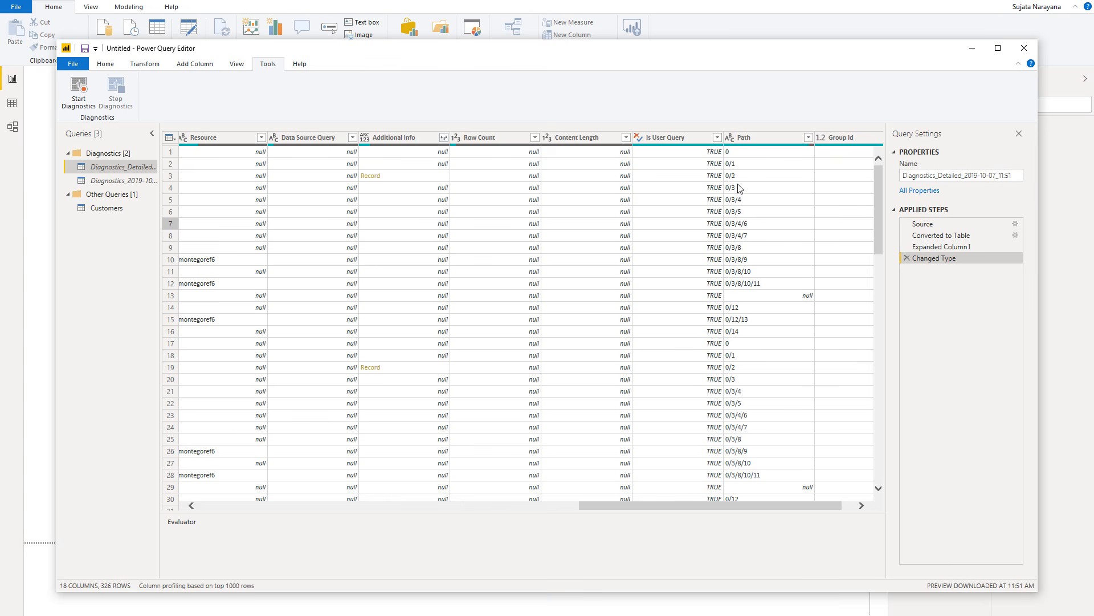
# - Examine the first Path entries and the matching Group Id value in the detailed diagnostics
pyautogui.click(747, 152)
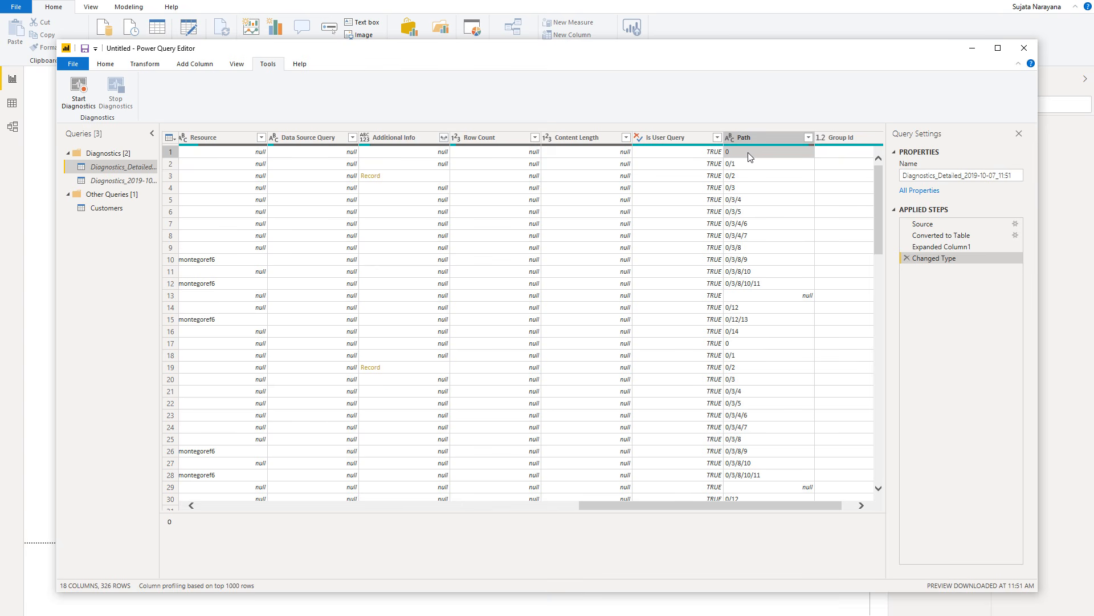
pyautogui.press('Down')
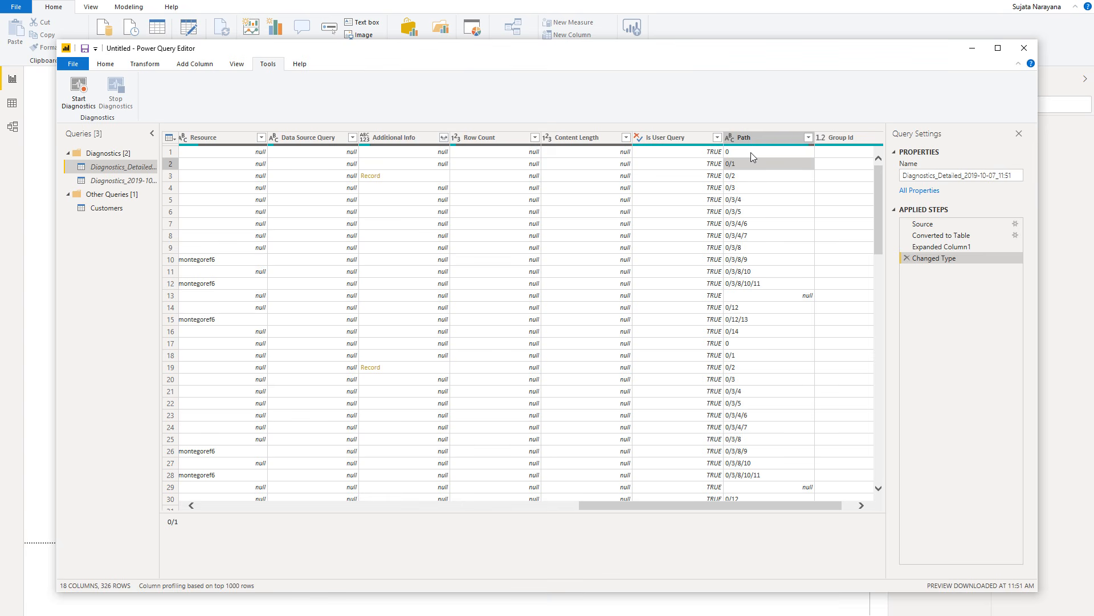
pyautogui.click(751, 152)
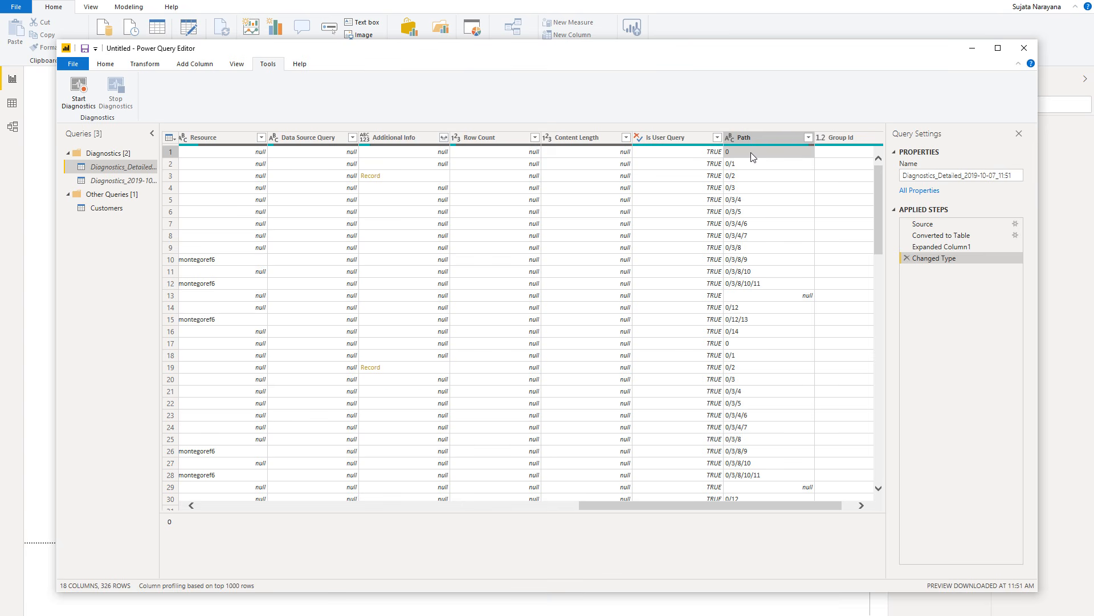
pyautogui.press('Down')
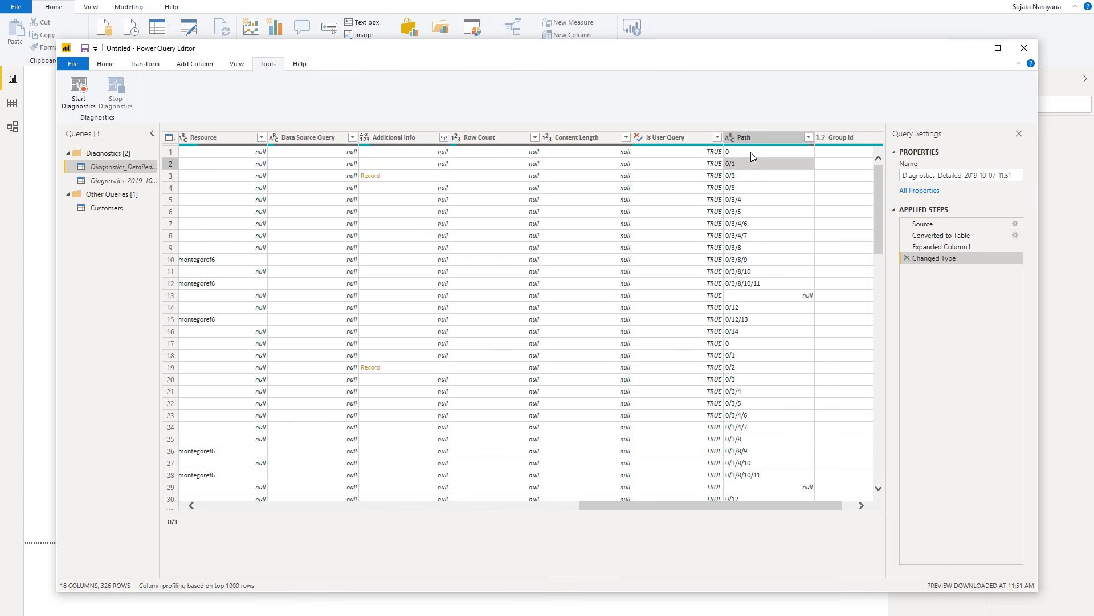
pyautogui.press('Right')
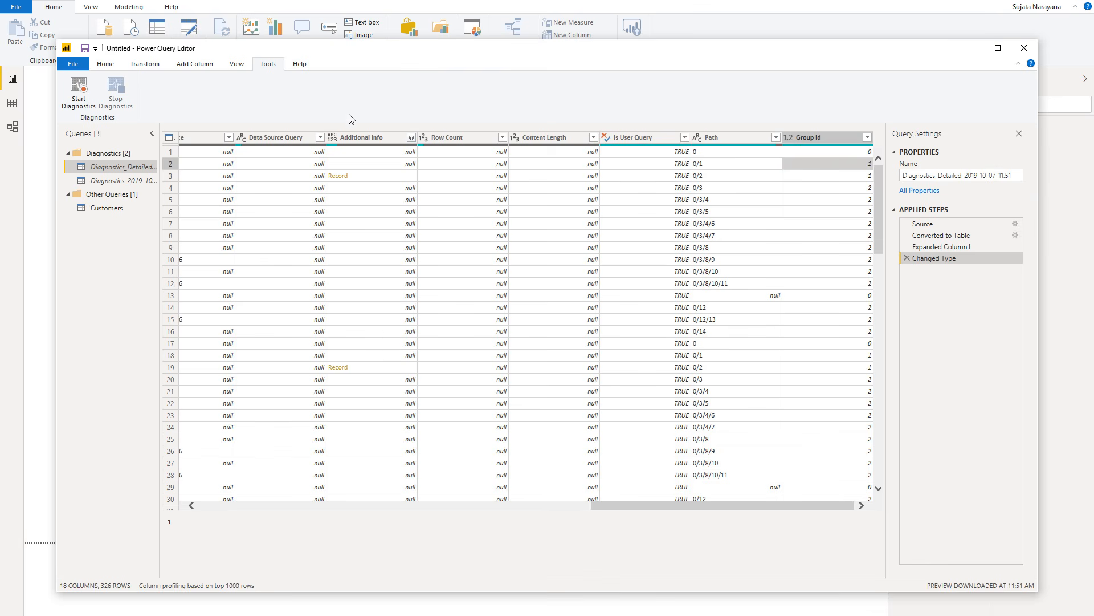
# - Rename the detailed diagnostics query to CustomersFilterAuthoringDetailed and enable its load into the report
pyautogui.doubleClick(147, 168)
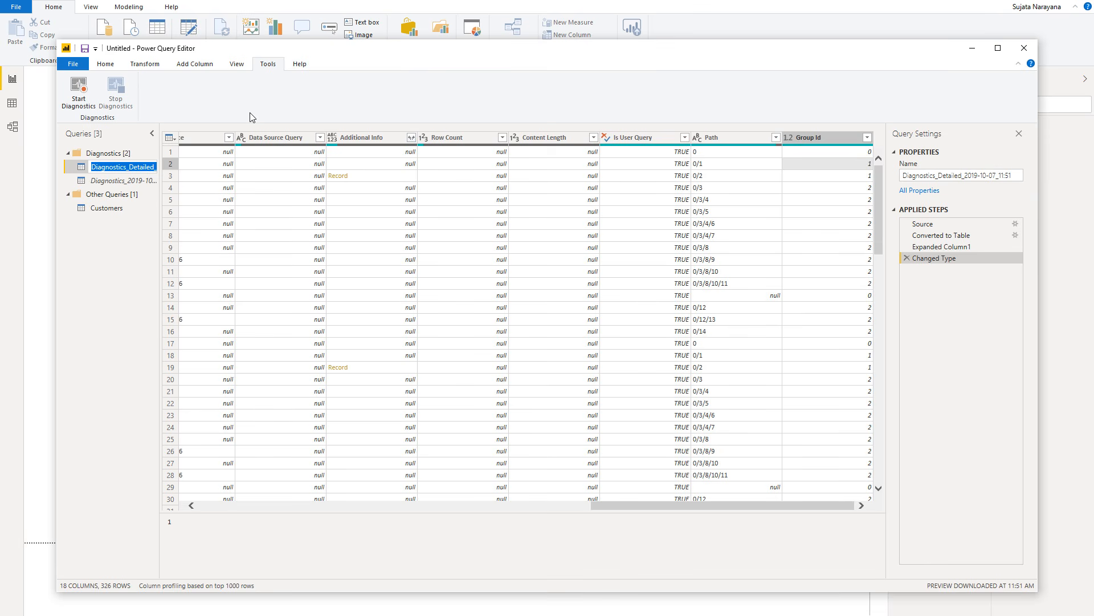
pyautogui.write('CustomersFilter')
pyautogui.write('AuthoringDe')
pyautogui.write('tailed')
pyautogui.press('Return')
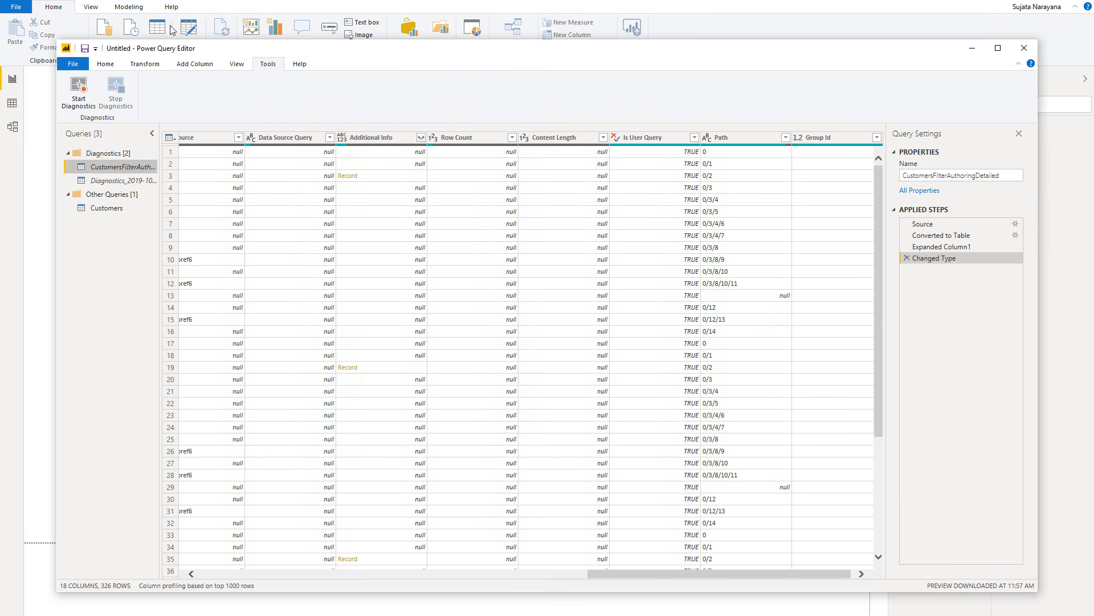
pyautogui.rightClick(123, 171)
pyautogui.click(166, 234)
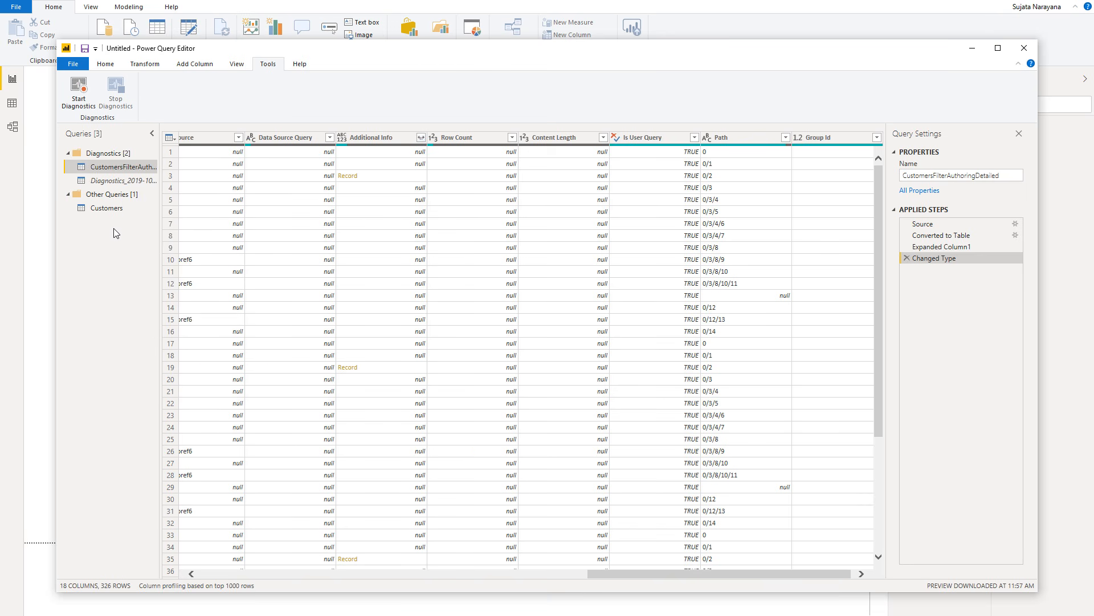
# - Return to the Customers query, then close the Power Query Editor and apply the changes
pyautogui.click(116, 209)
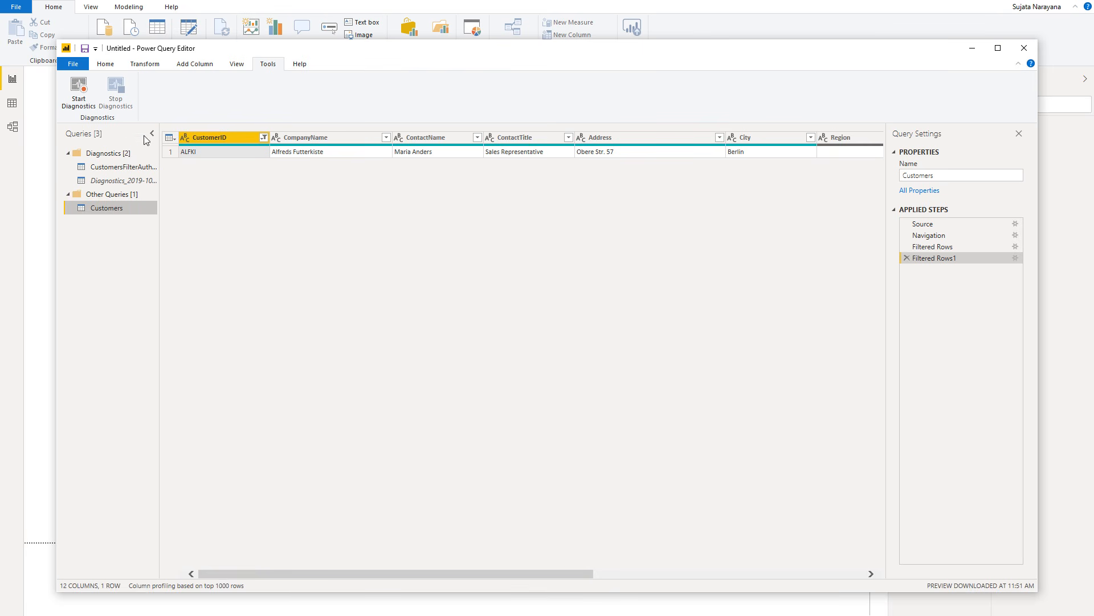
pyautogui.click(104, 67)
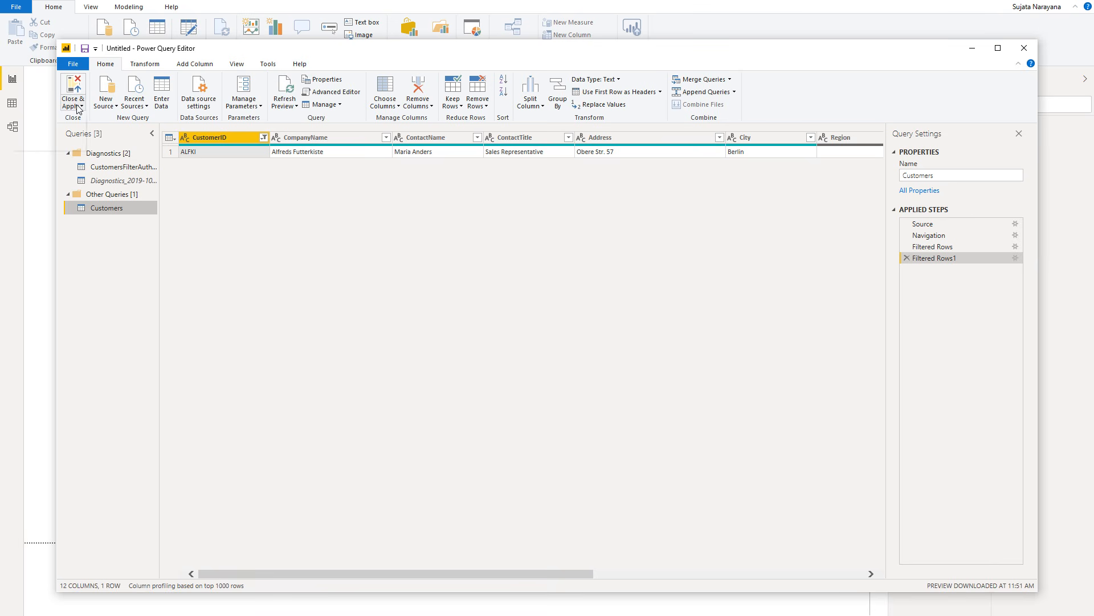
pyautogui.click(73, 105)
pyautogui.click(59, 146)
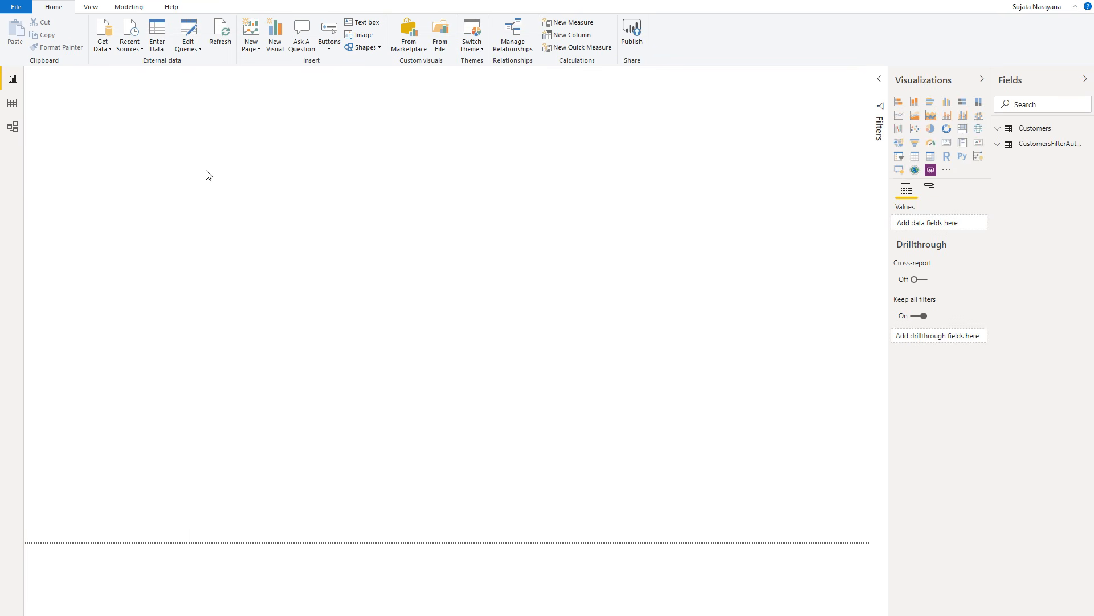
# - Insert a stacked column chart with Step, Id and Query from CustomersFilterAuthoringDetailed on its axis
pyautogui.click(998, 144)
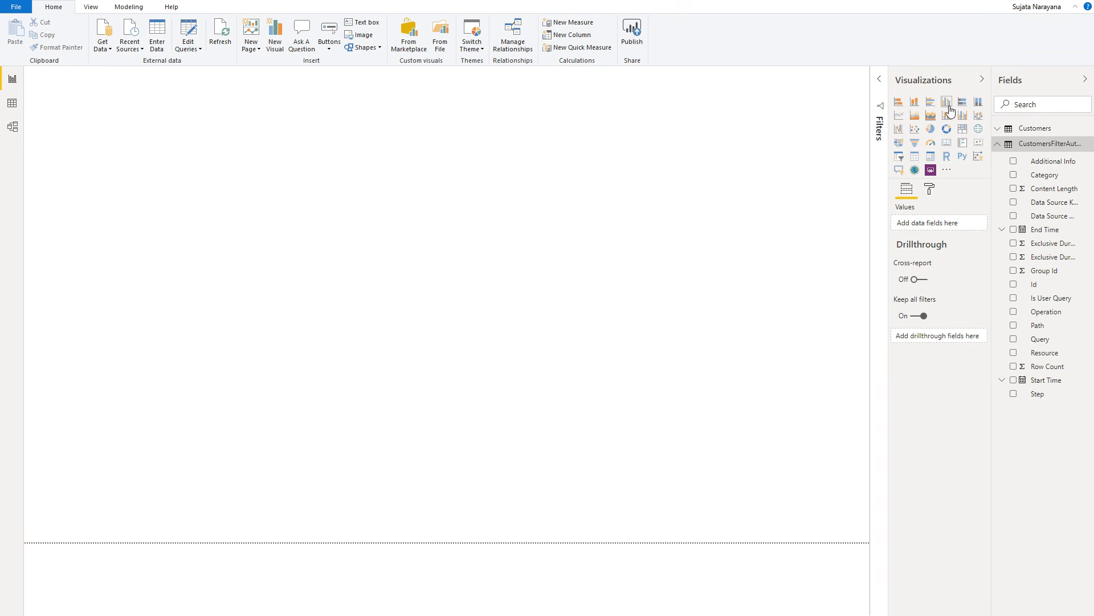
pyautogui.click(919, 110)
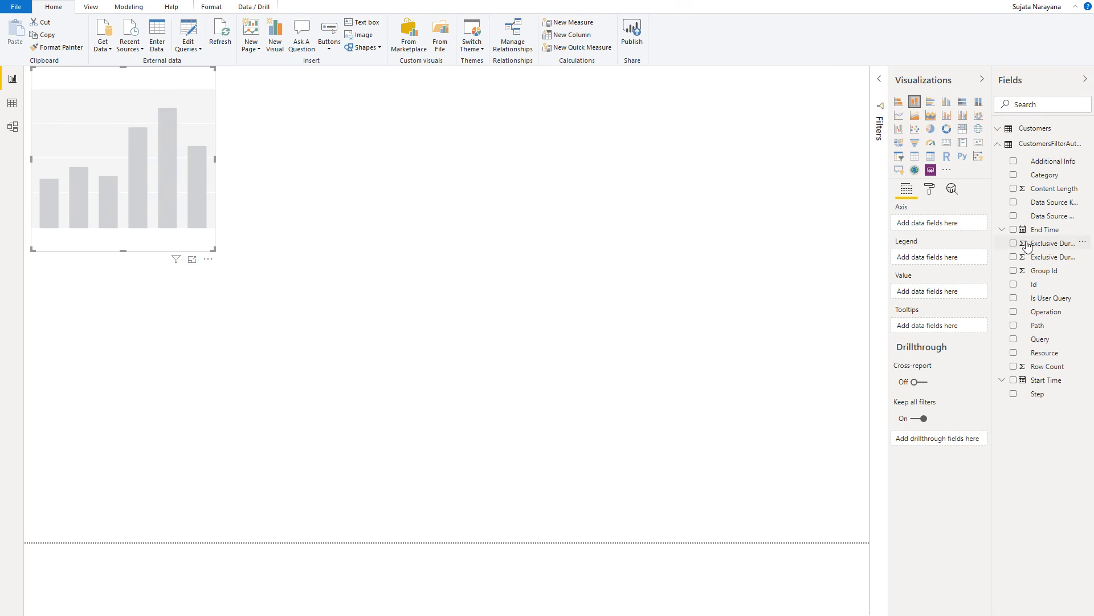
pyautogui.moveTo(1026, 393); pyautogui.dragTo(963, 225)
pyautogui.moveTo(1050, 283); pyautogui.dragTo(967, 242)
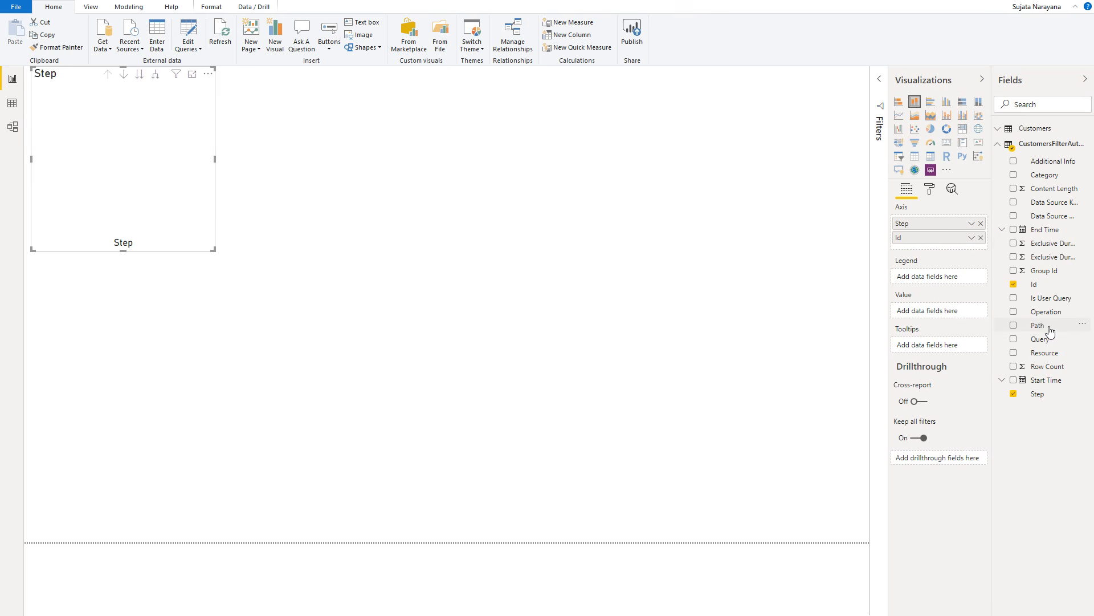
pyautogui.moveTo(1049, 339); pyautogui.dragTo(951, 254)
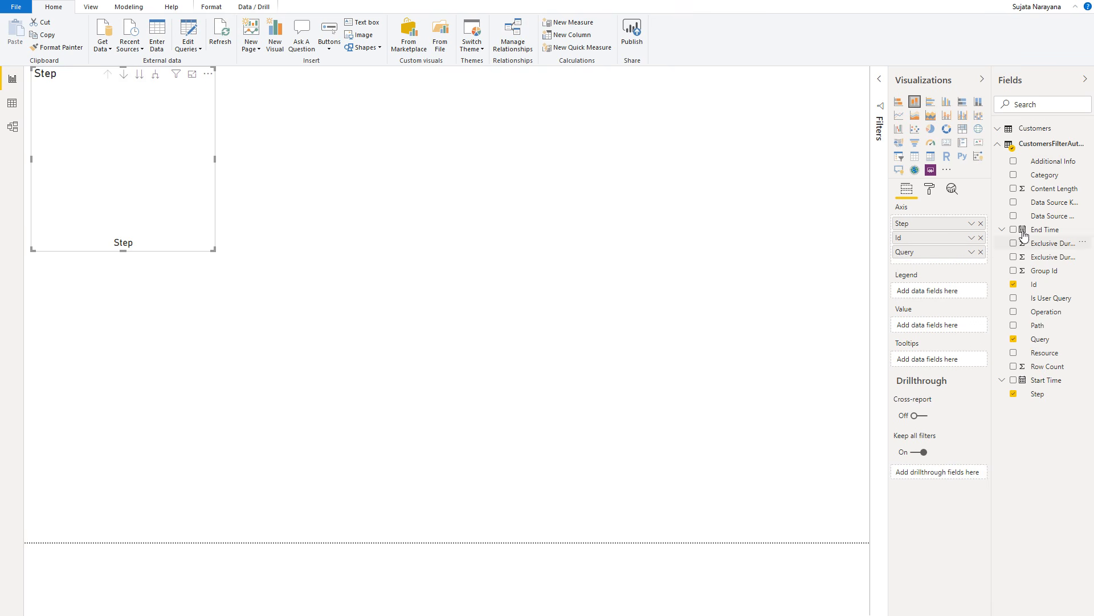
# - Assign Category as the chart's legend, Exclusive Duration as value and Start Time as tooltip, and widen the chart across the page
pyautogui.moveTo(1041, 177); pyautogui.dragTo(963, 285)
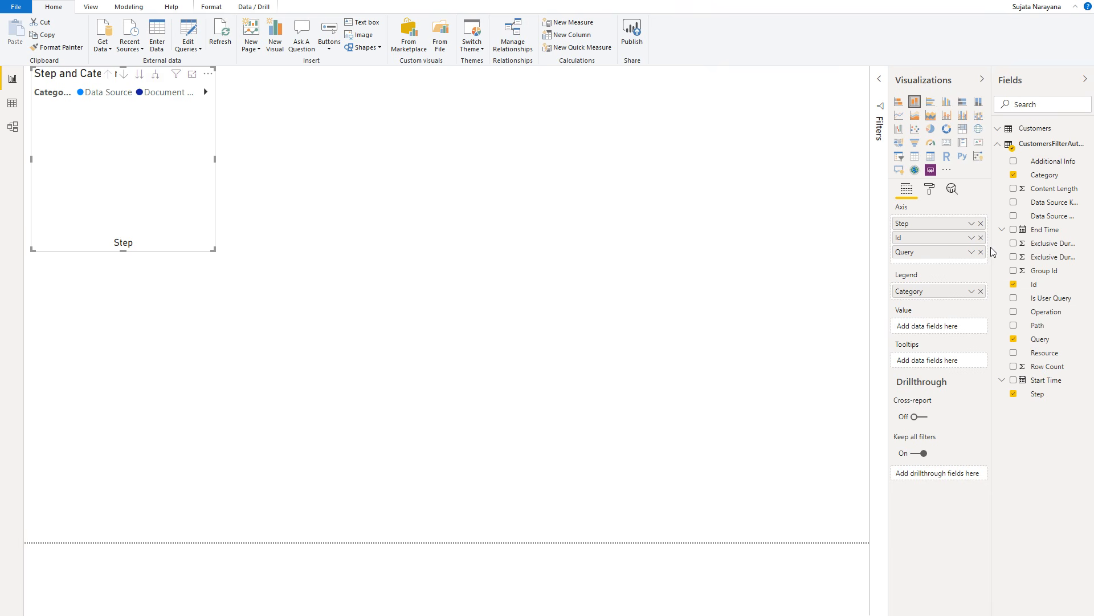
pyautogui.moveTo(999, 249); pyautogui.dragTo(933, 328)
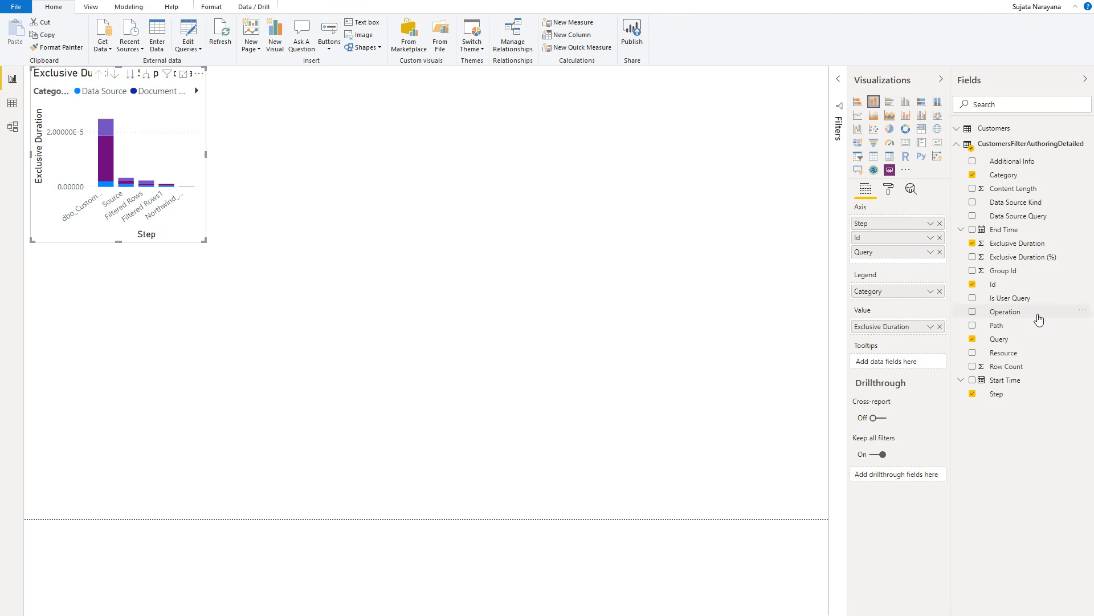
pyautogui.moveTo(1020, 382); pyautogui.dragTo(906, 362)
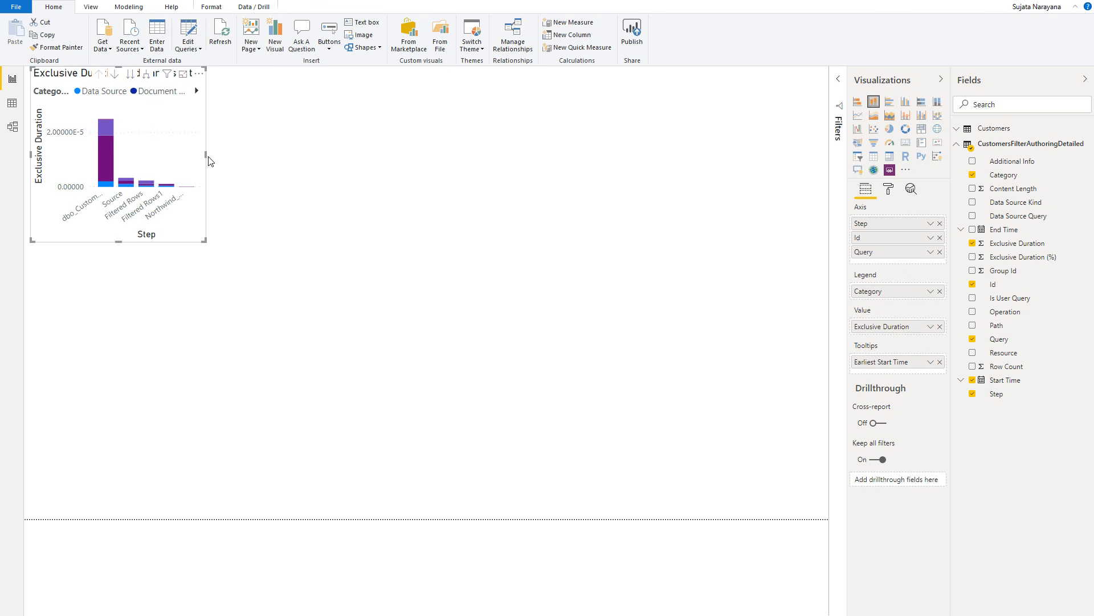
pyautogui.moveTo(253, 162); pyautogui.dragTo(836, 166)
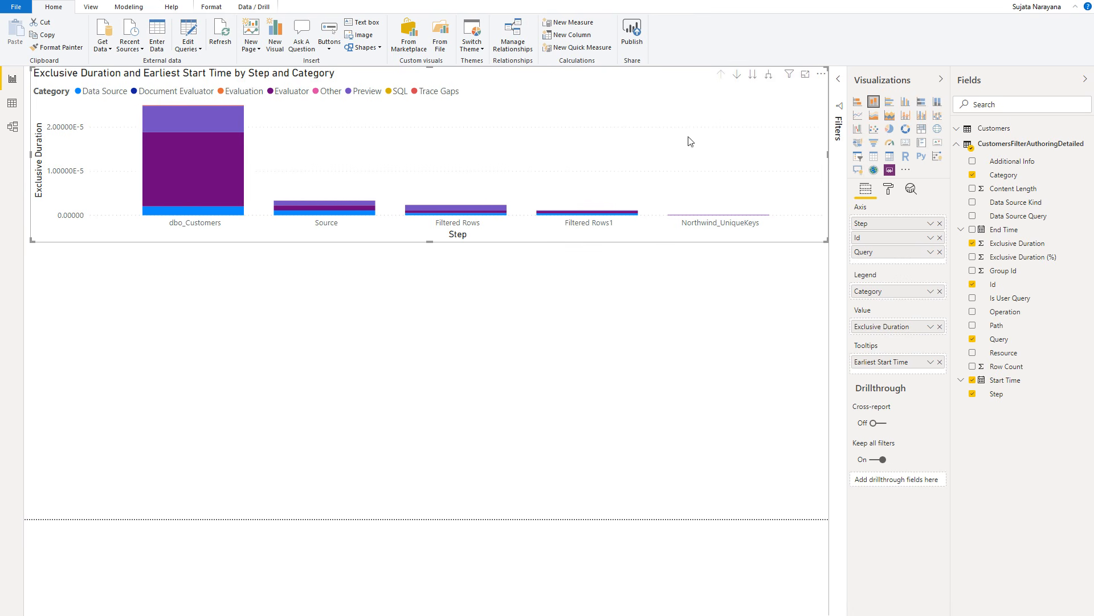
# - Sort the column chart ascending by Earliest Start Time and move Id above Step in its axis hierarchy
pyautogui.click(821, 74)
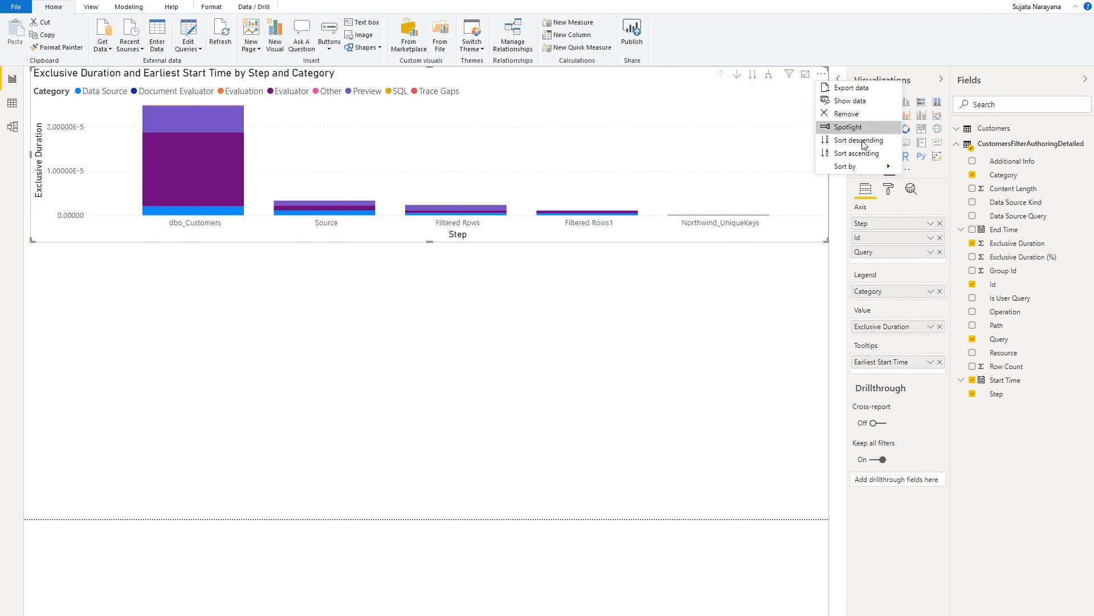
pyautogui.moveTo(860, 166)
pyautogui.click(929, 195)
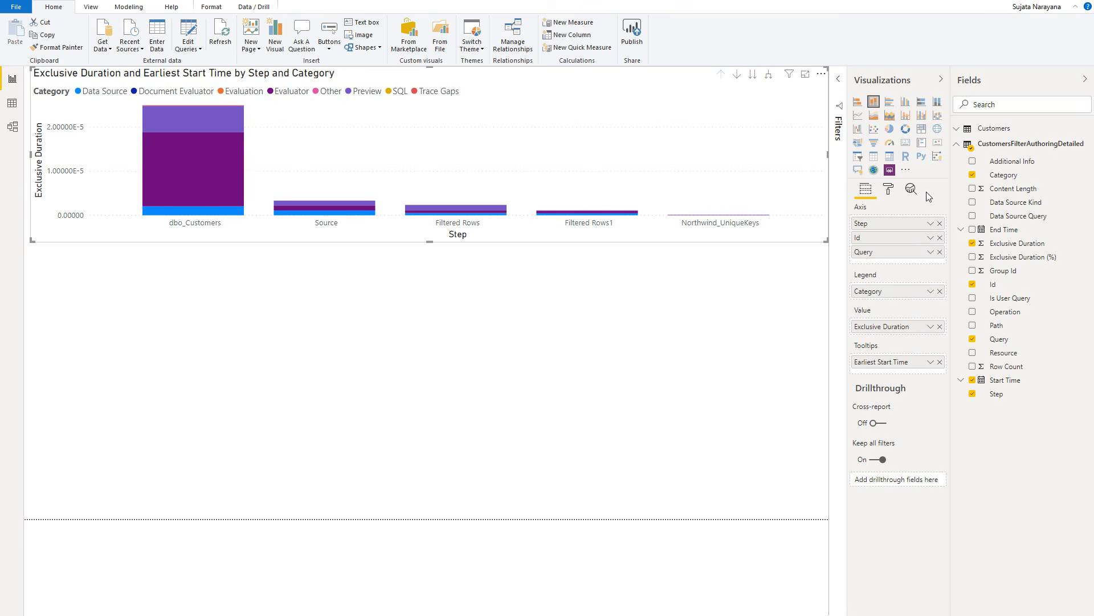
pyautogui.click(821, 75)
pyautogui.click(866, 152)
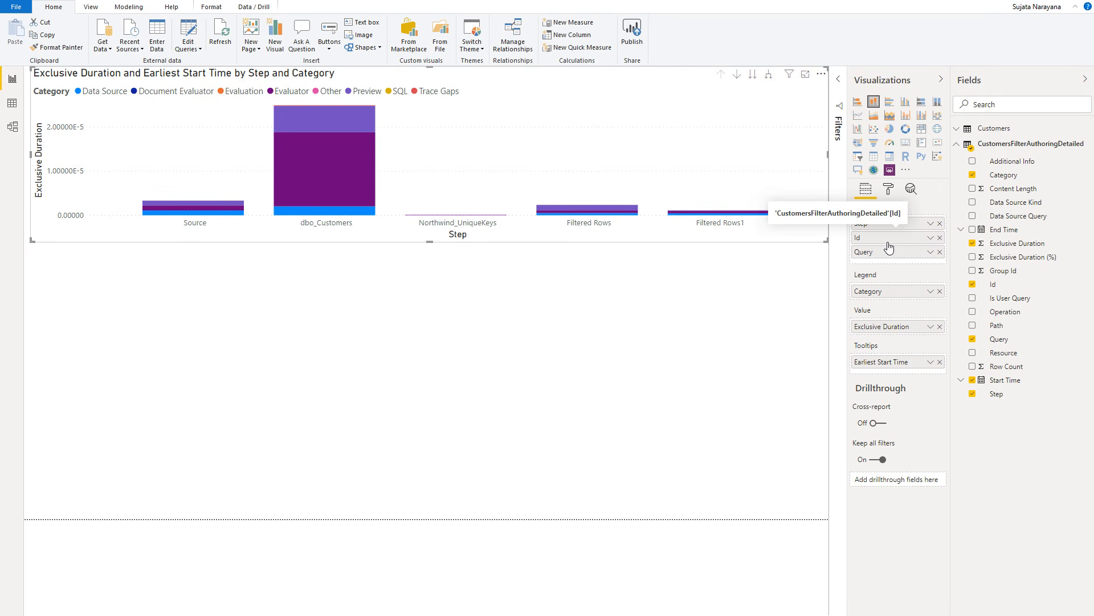
pyautogui.moveTo(878, 244); pyautogui.dragTo(878, 222)
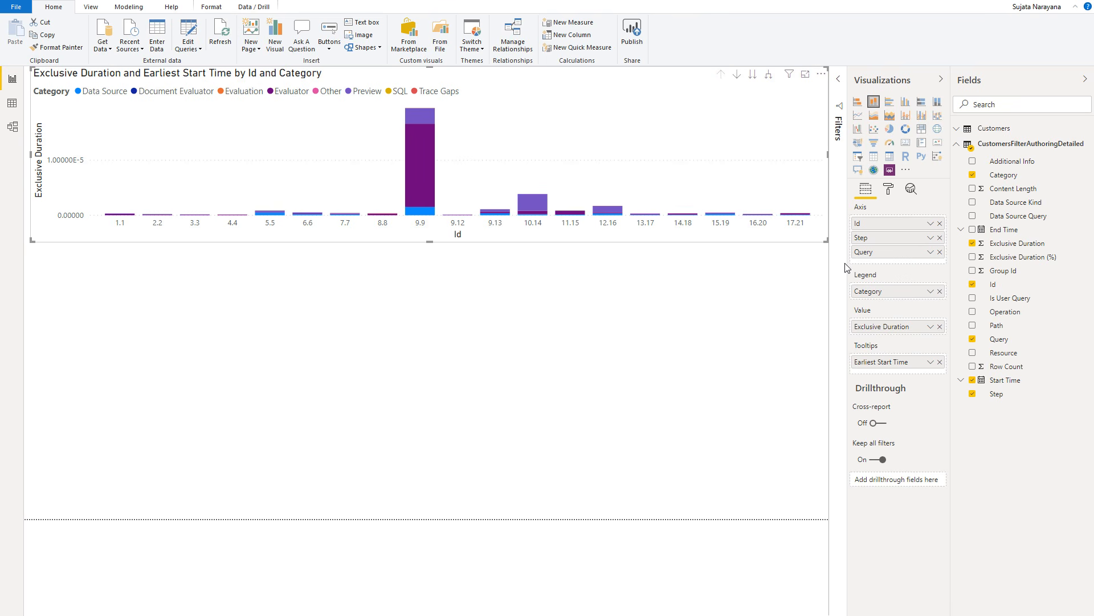
# - Insert a table below the chart with Id and Start Time, showing Start Time as plain values instead of a date hierarchy
pyautogui.click(569, 298)
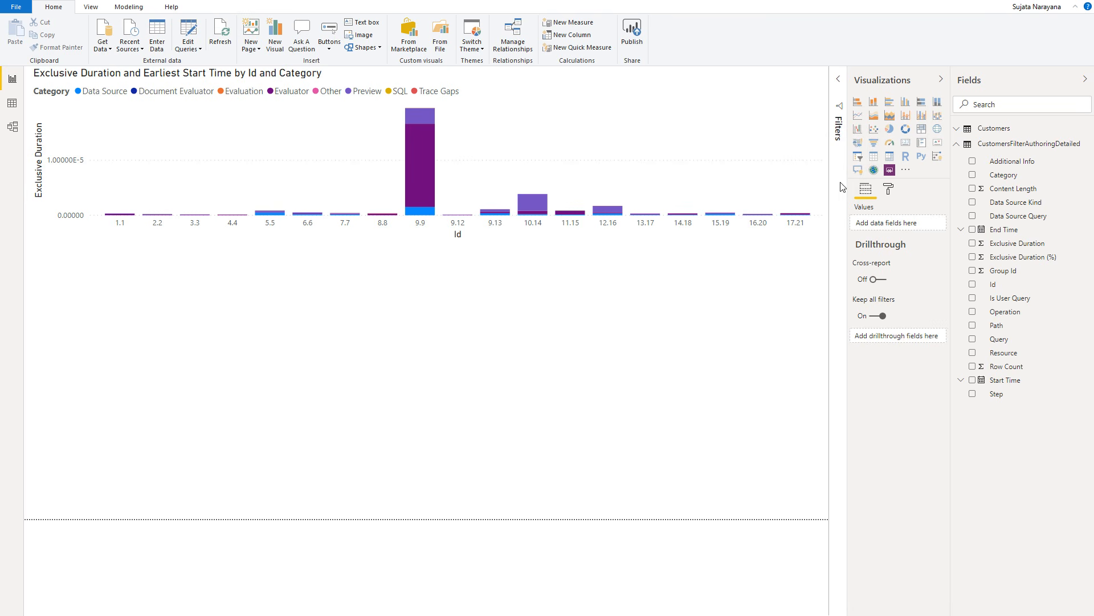
pyautogui.click(874, 157)
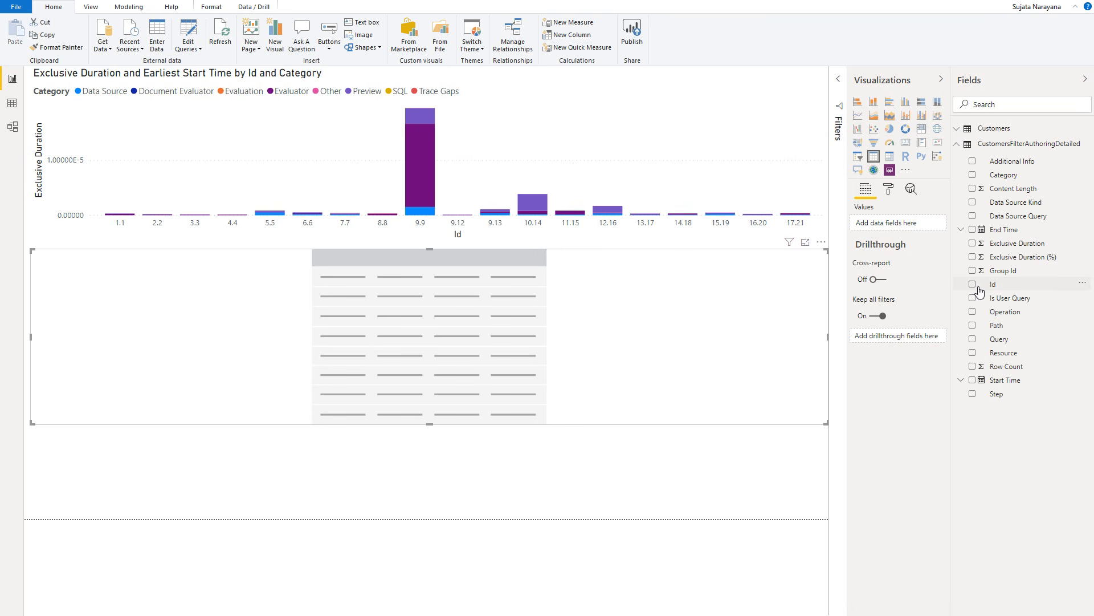
pyautogui.click(974, 284)
pyautogui.click(973, 380)
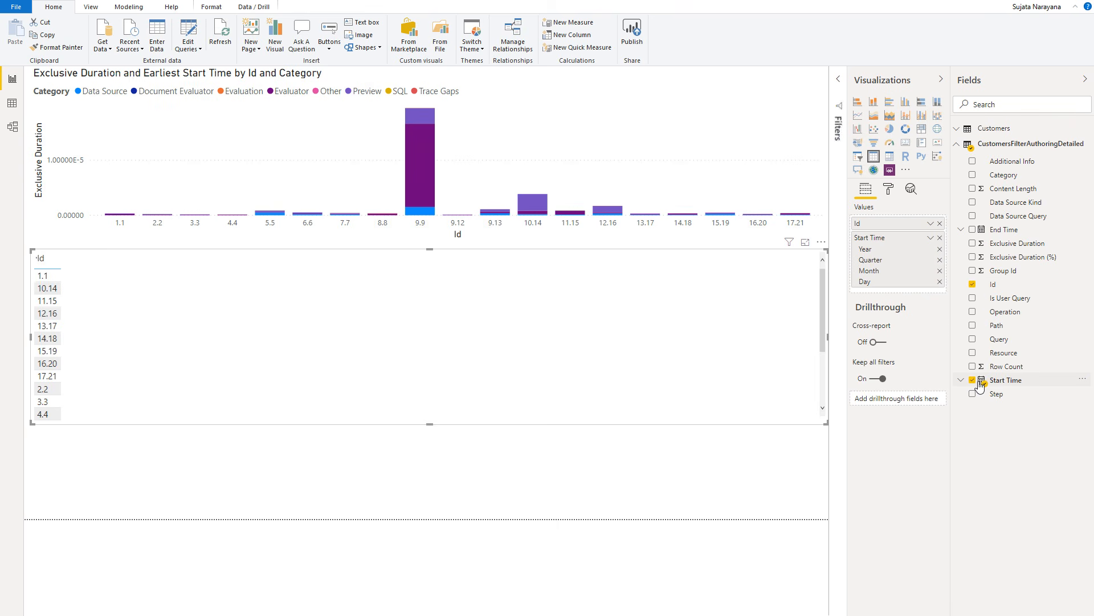
pyautogui.click(931, 238)
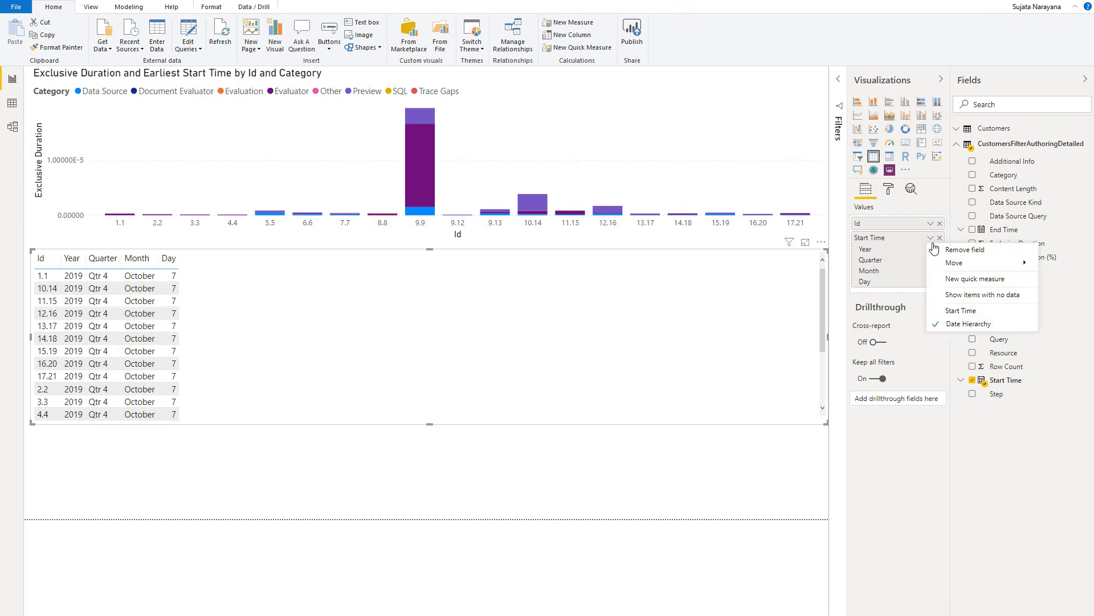
pyautogui.click(963, 313)
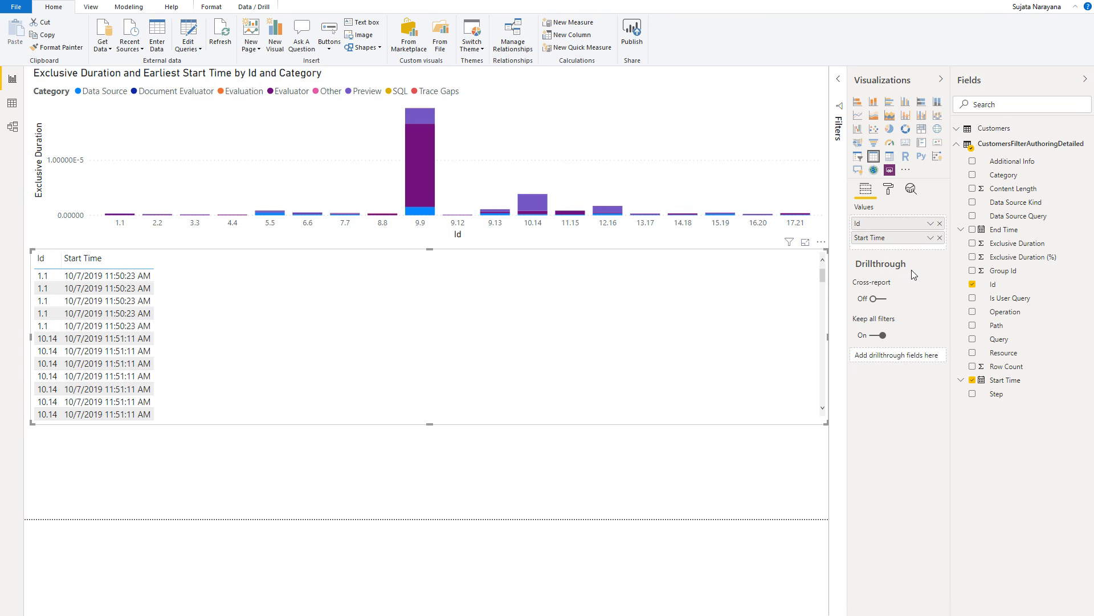
# - Add Query, Step, Data Source Query, Exclusive Duration (%) and Row Count to the table
pyautogui.click(973, 339)
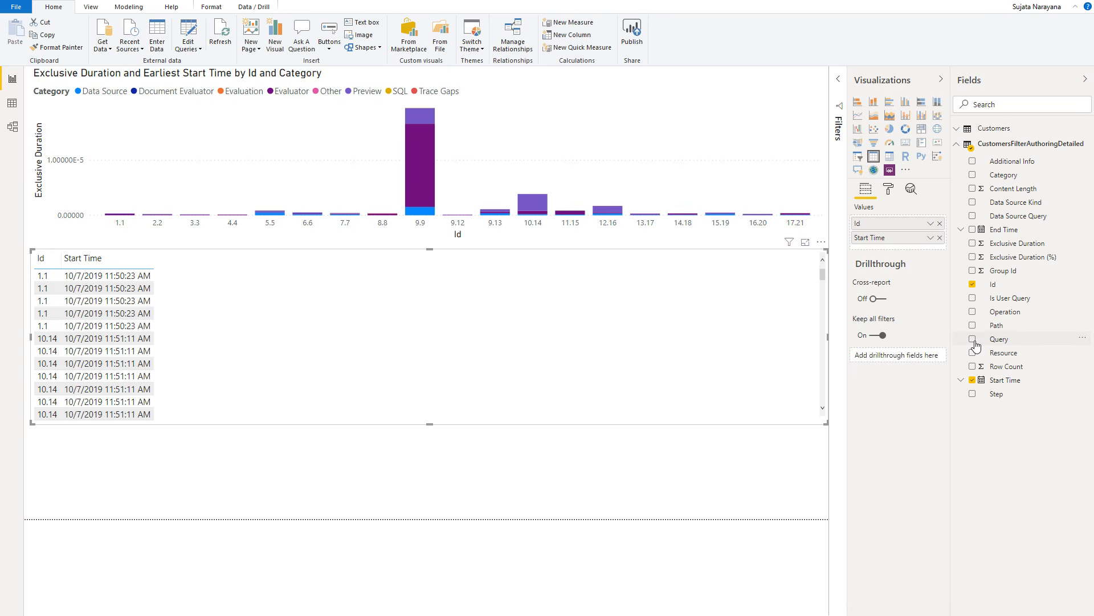
pyautogui.click(973, 394)
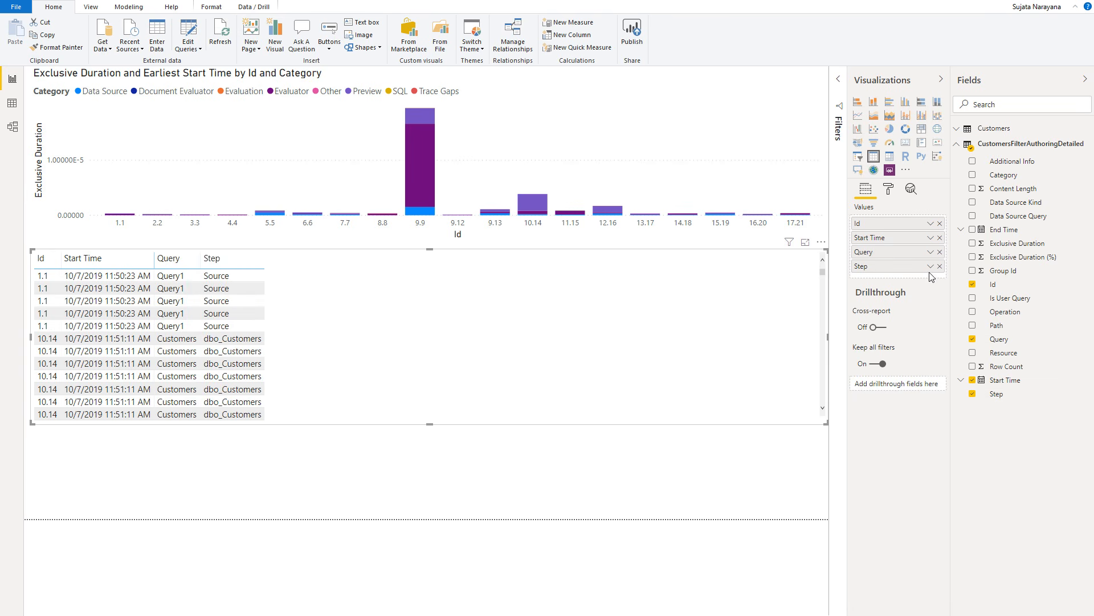
pyautogui.click(973, 216)
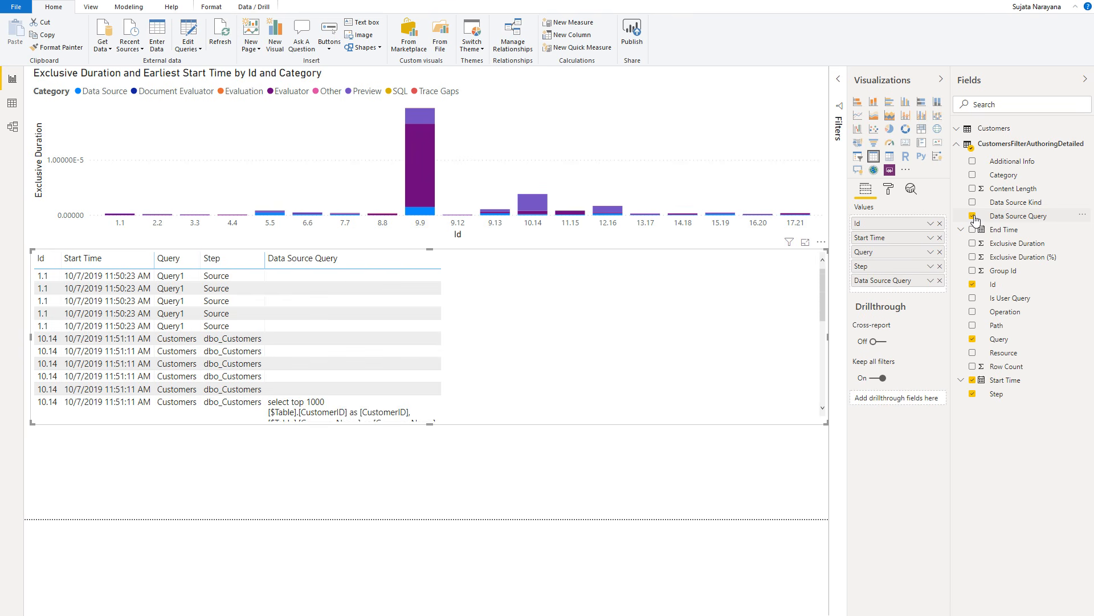
pyautogui.click(973, 257)
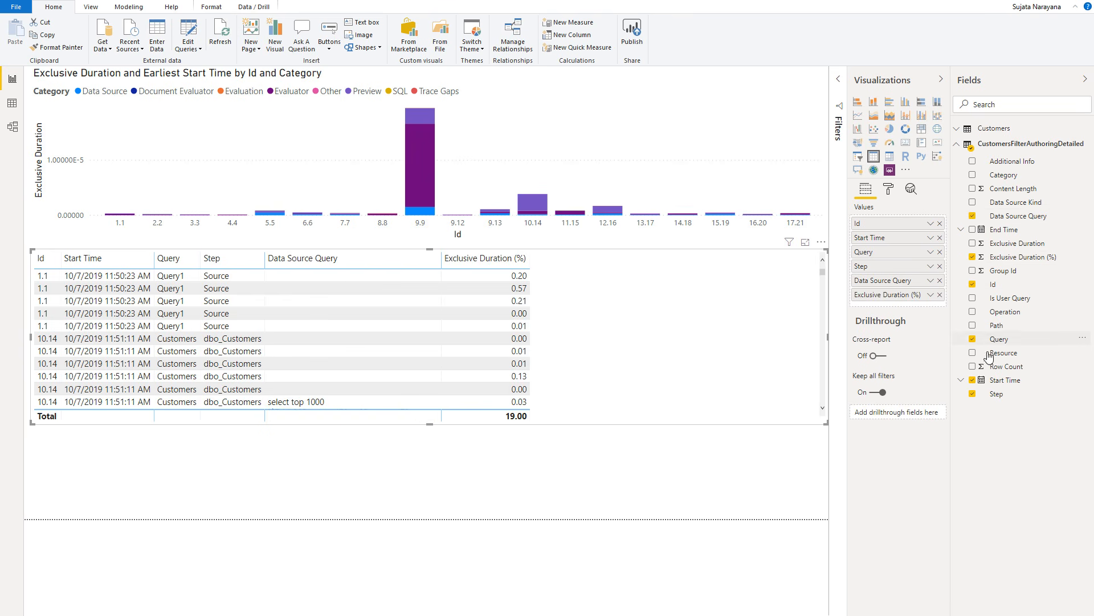
pyautogui.click(973, 366)
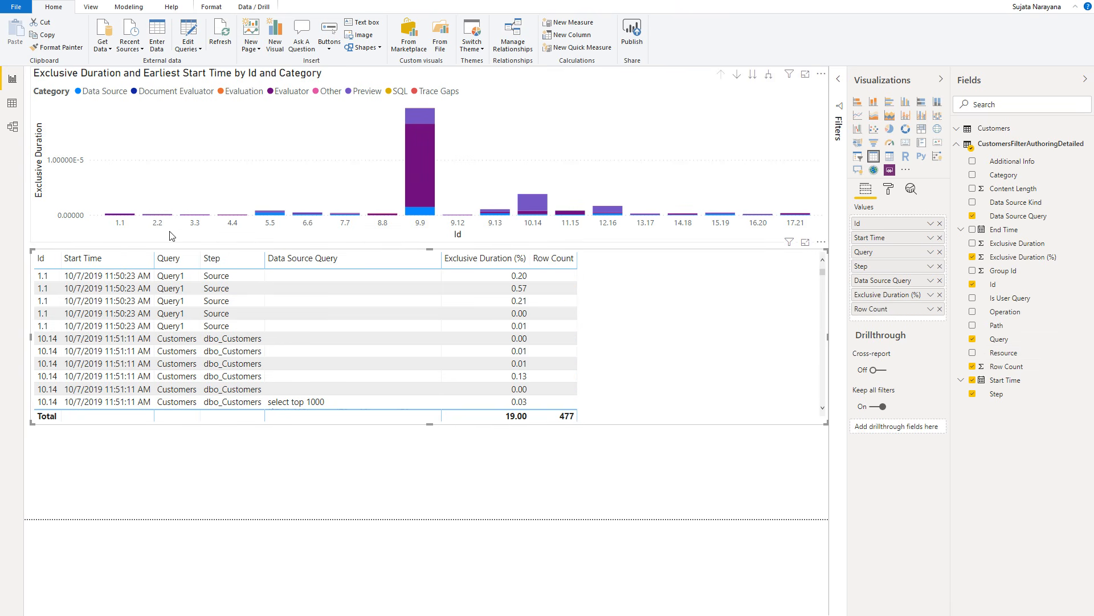
# - Cross-filter the diagnostics table from the column chart by Id 1.1, 2.2, 3.3 and 4.4 in turn
pyautogui.click(120, 224)
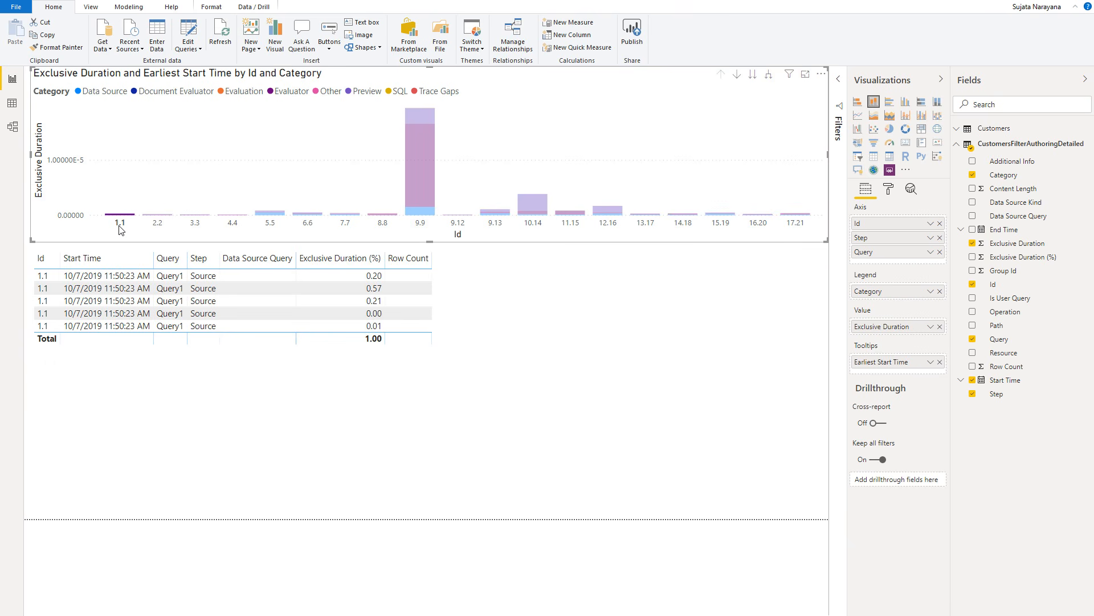
pyautogui.click(159, 225)
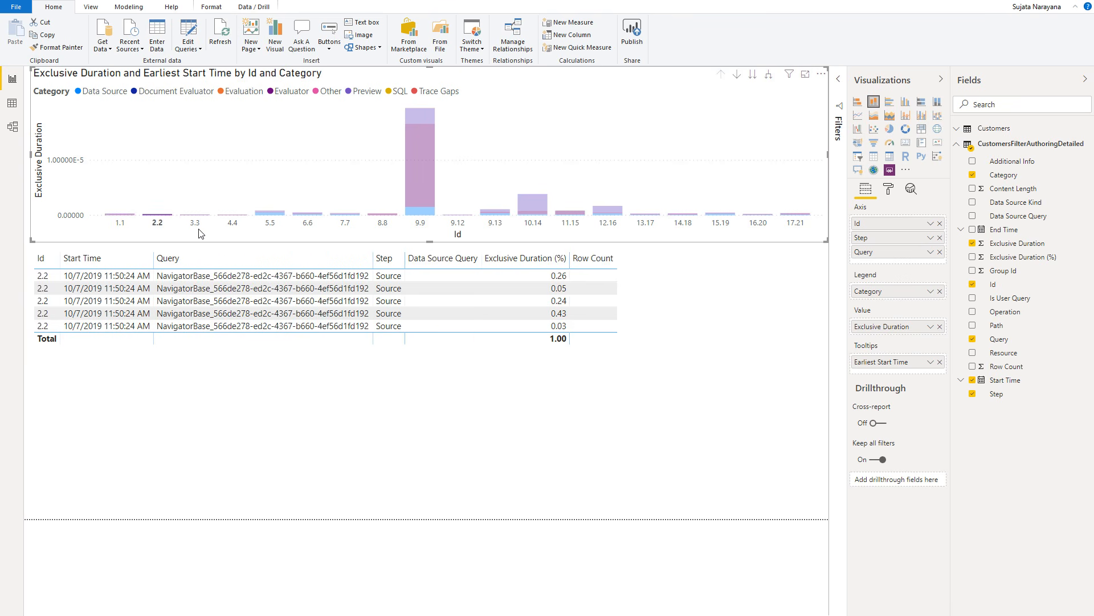
pyautogui.click(194, 225)
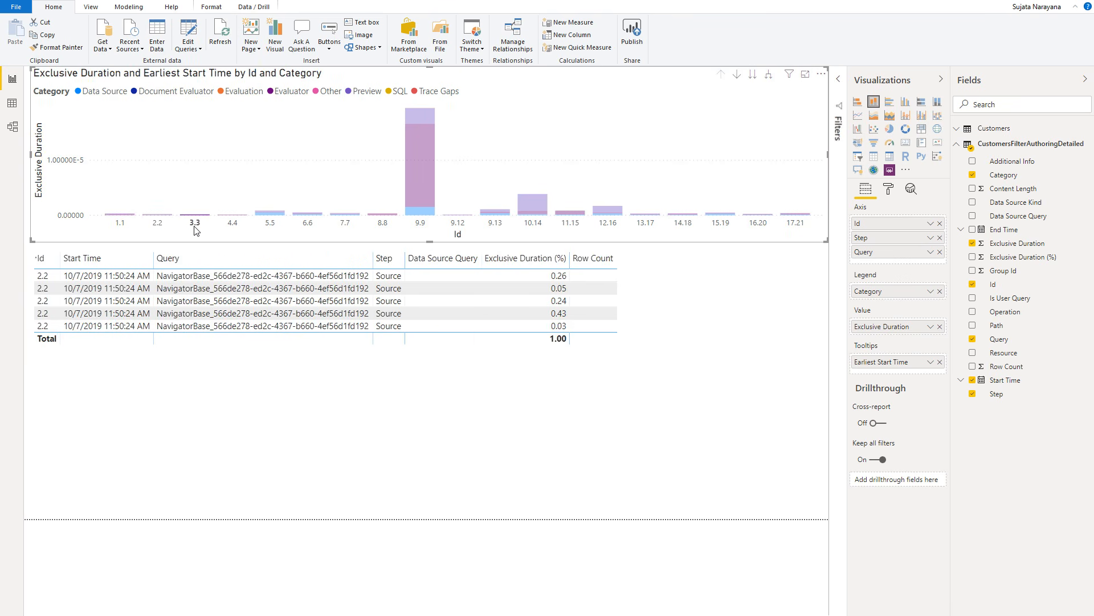
pyautogui.click(233, 225)
# - Filter the table to Id 5.5 and examine its Data Source Query, Exclusive Duration (%) and Row Count columns
pyautogui.click(271, 225)
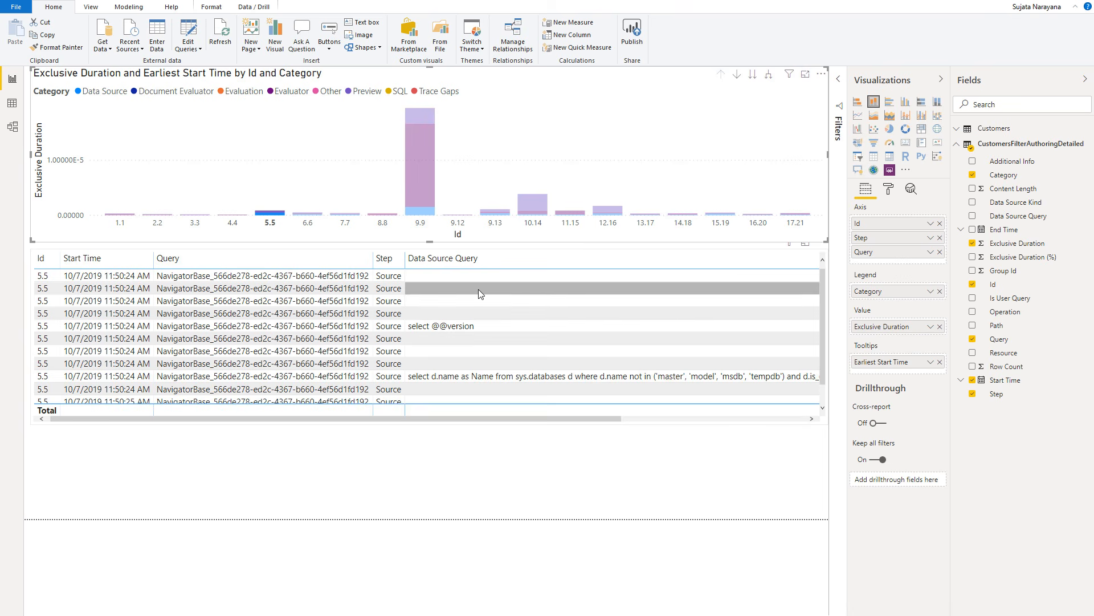
pyautogui.scroll(-1, 478, 289)
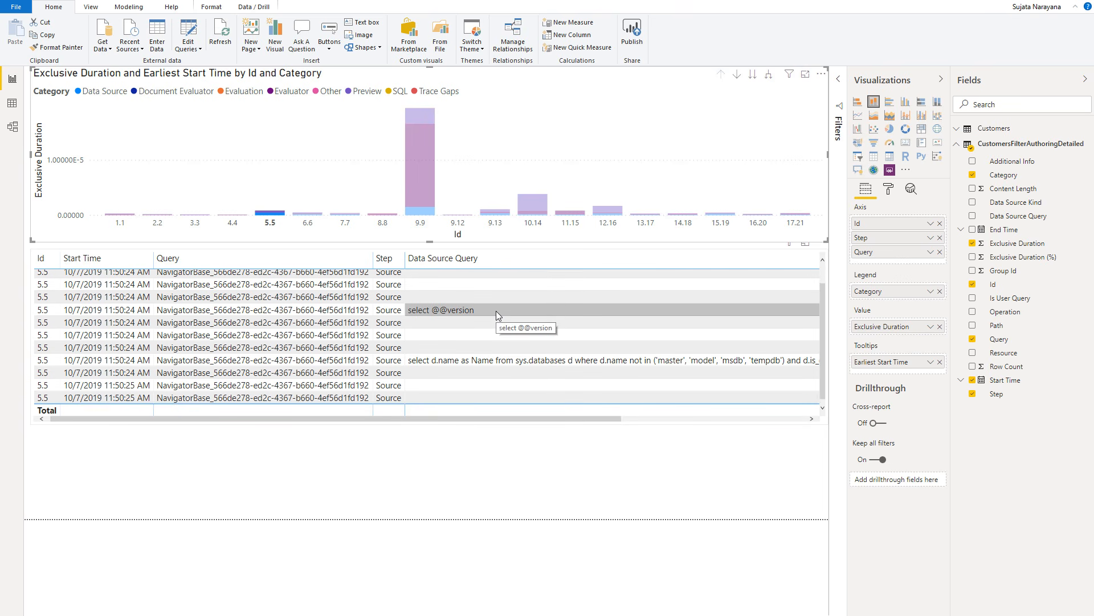
pyautogui.moveTo(504, 422); pyautogui.dragTo(648, 396)
pyautogui.click(648, 395)
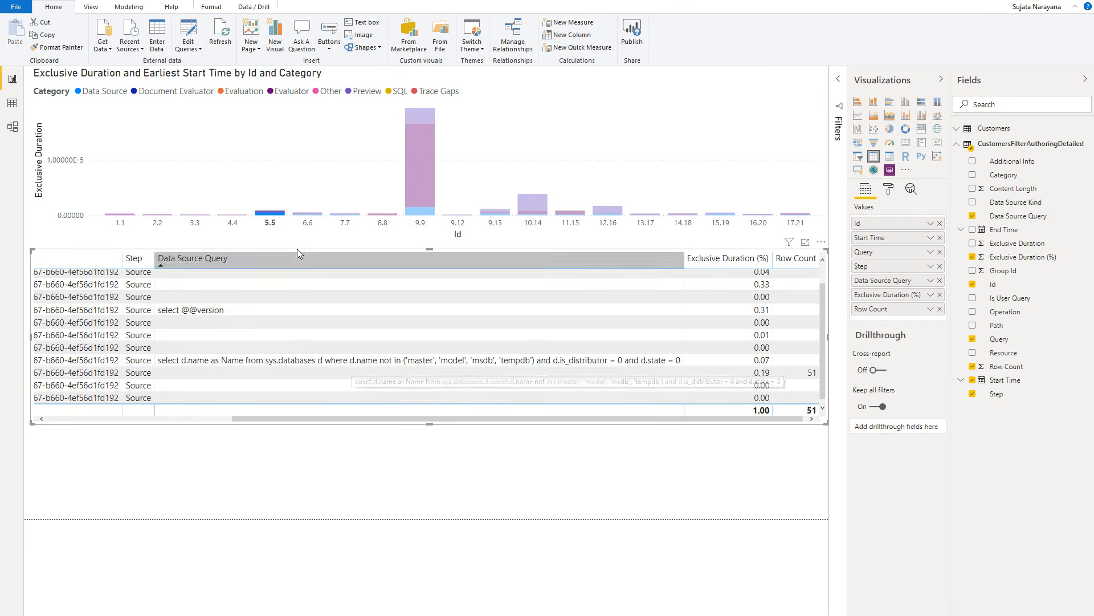
# - Filter the table to Id 6.6, dismiss the meeting notifications and examine the SQL statements in the Data Source Query column
pyautogui.click(308, 214)
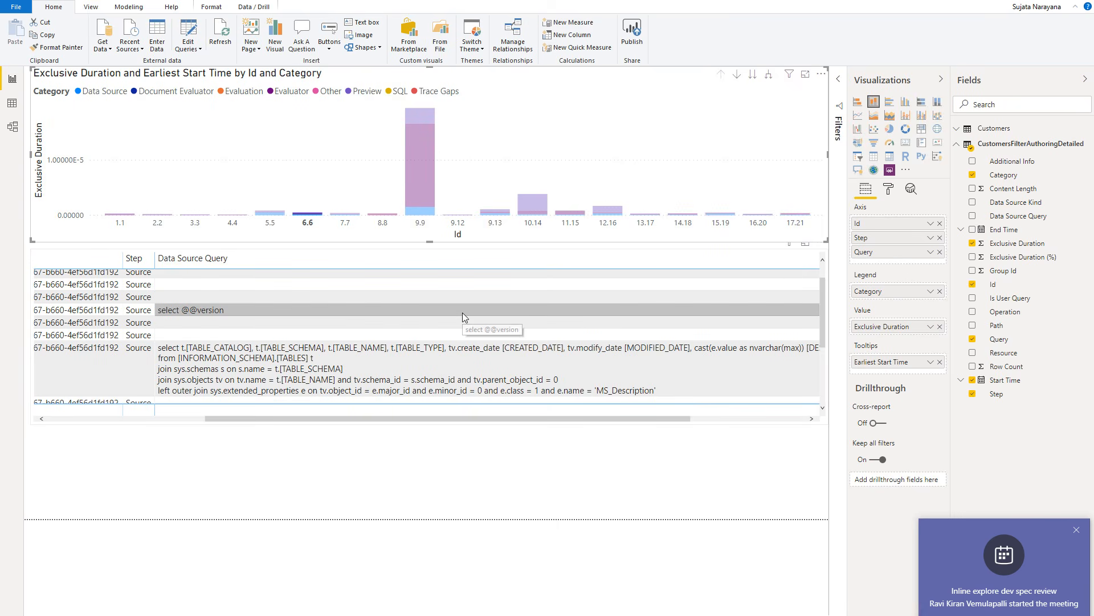
pyautogui.click(1077, 530)
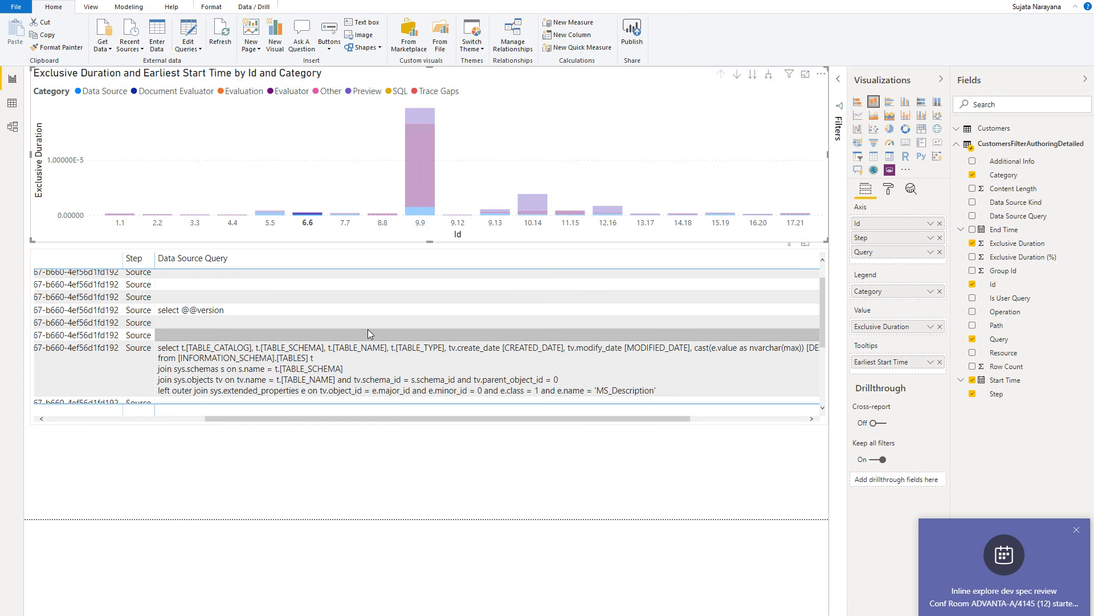
pyautogui.click(1076, 529)
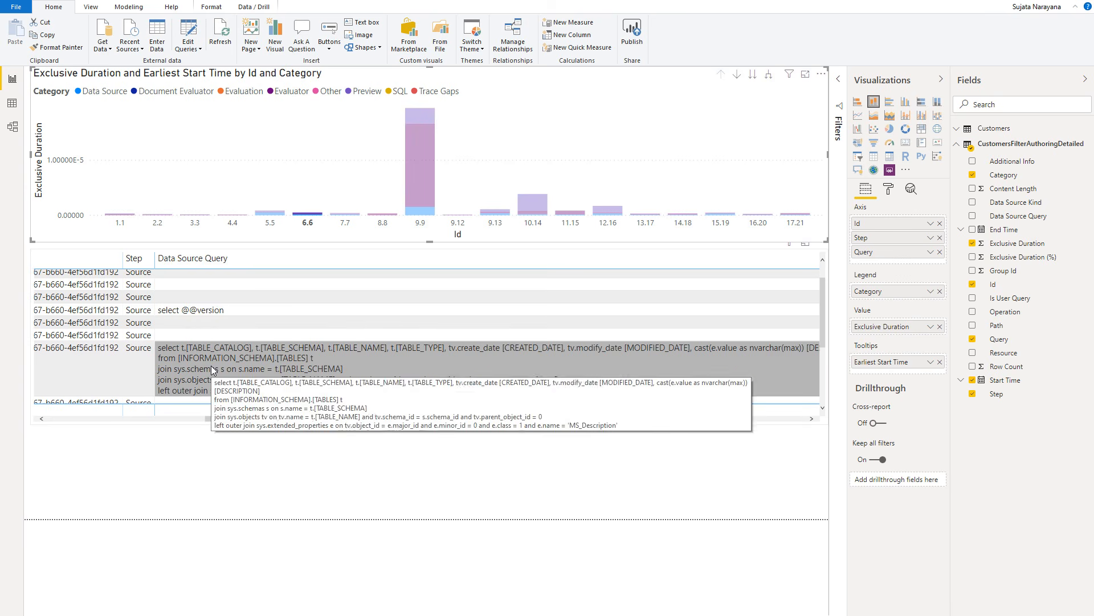
pyautogui.scroll(-3, 228, 342)
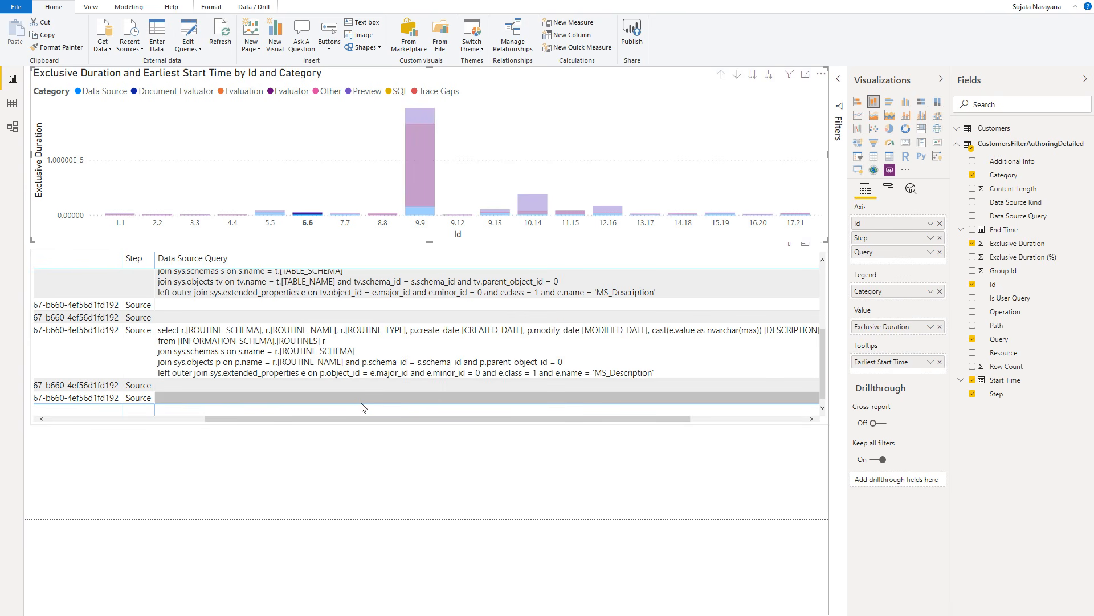
# - Filter the table to Id 7.7 and read through the full SQL statement sent to the data source
pyautogui.click(350, 228)
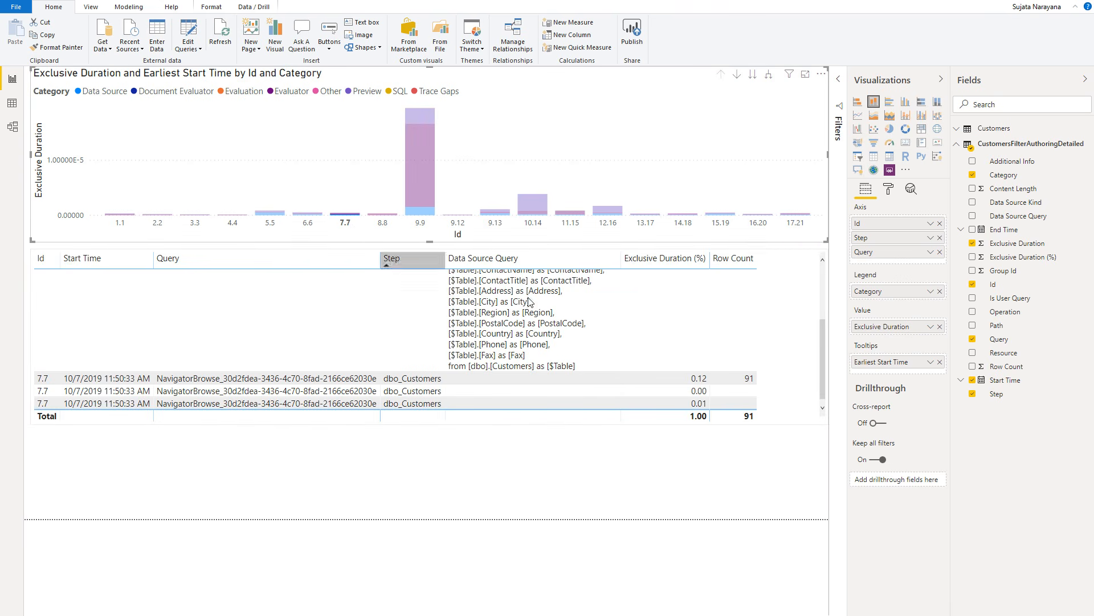
pyautogui.scroll(5, 611, 345)
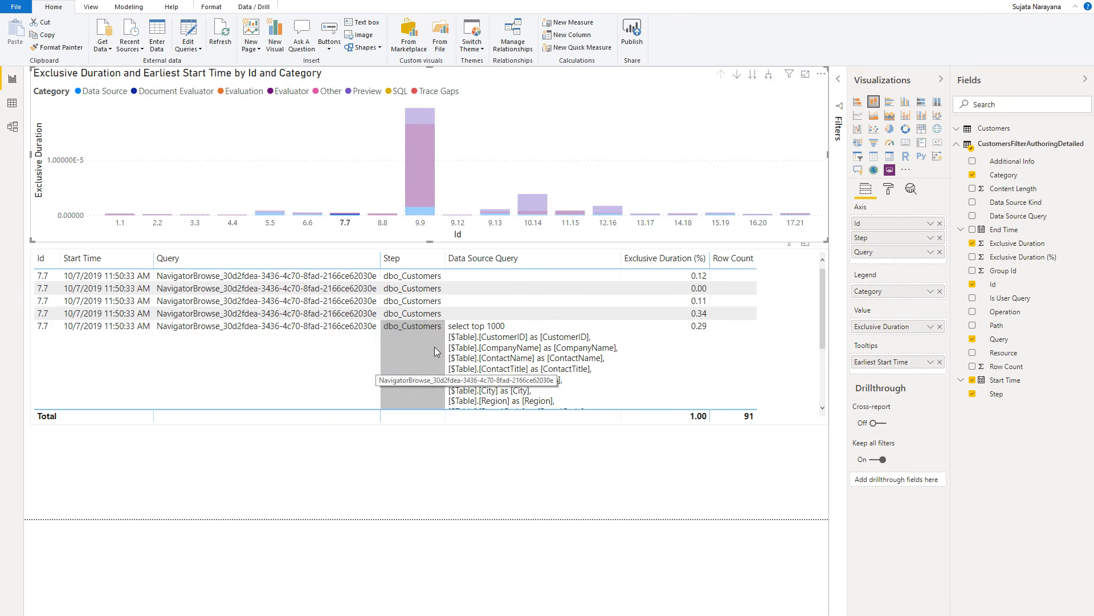
pyautogui.scroll(-2, 474, 336)
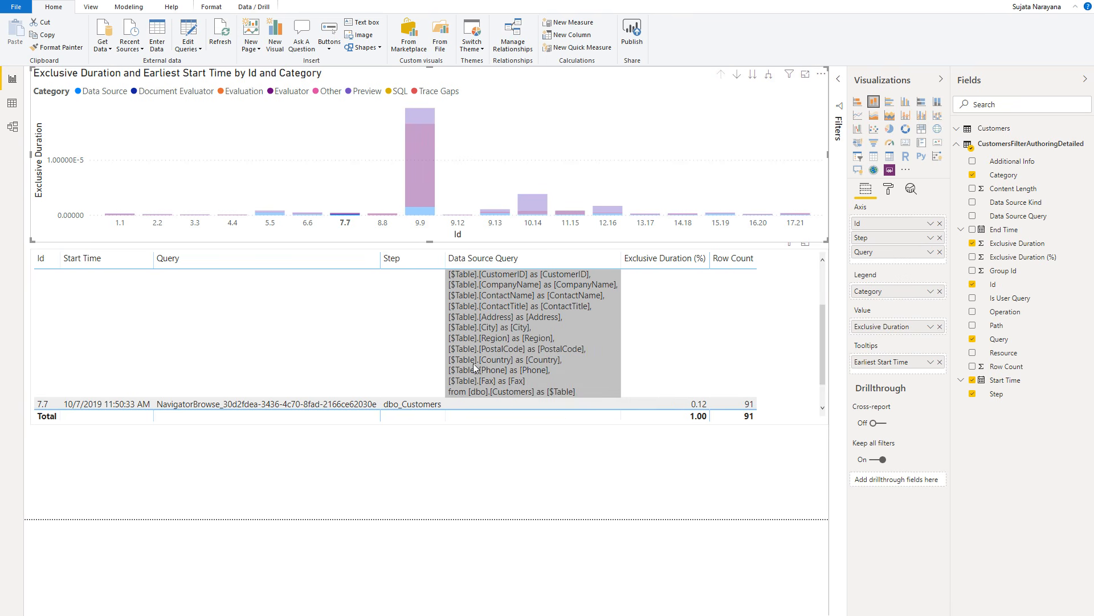
# - Filter the table to Id 8.8, clear the chart selection and look through the unfiltered table rows
pyautogui.click(382, 214)
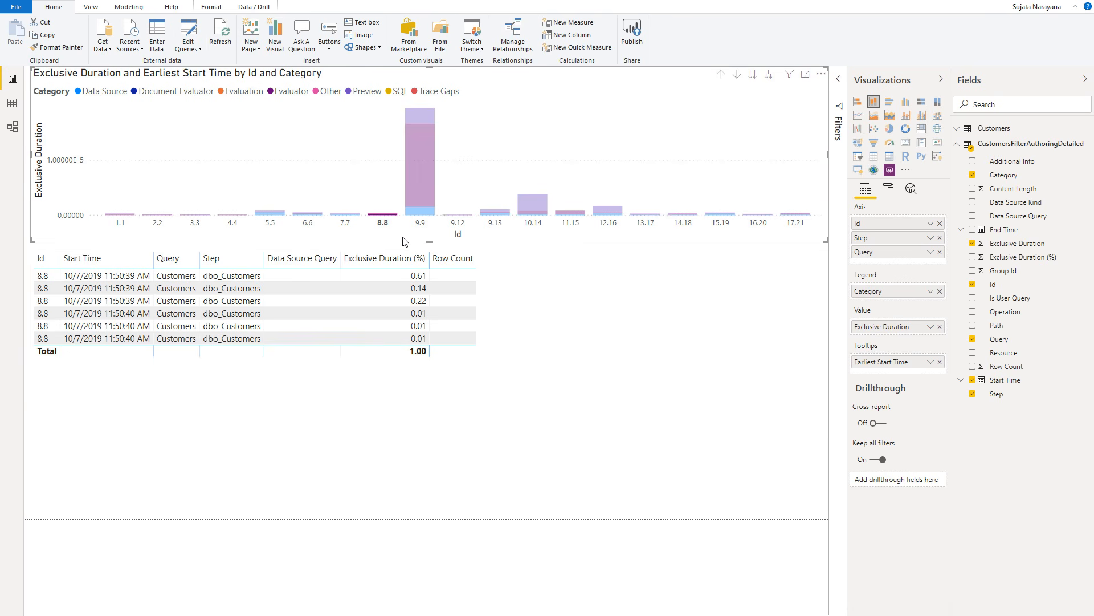
pyautogui.click(414, 227)
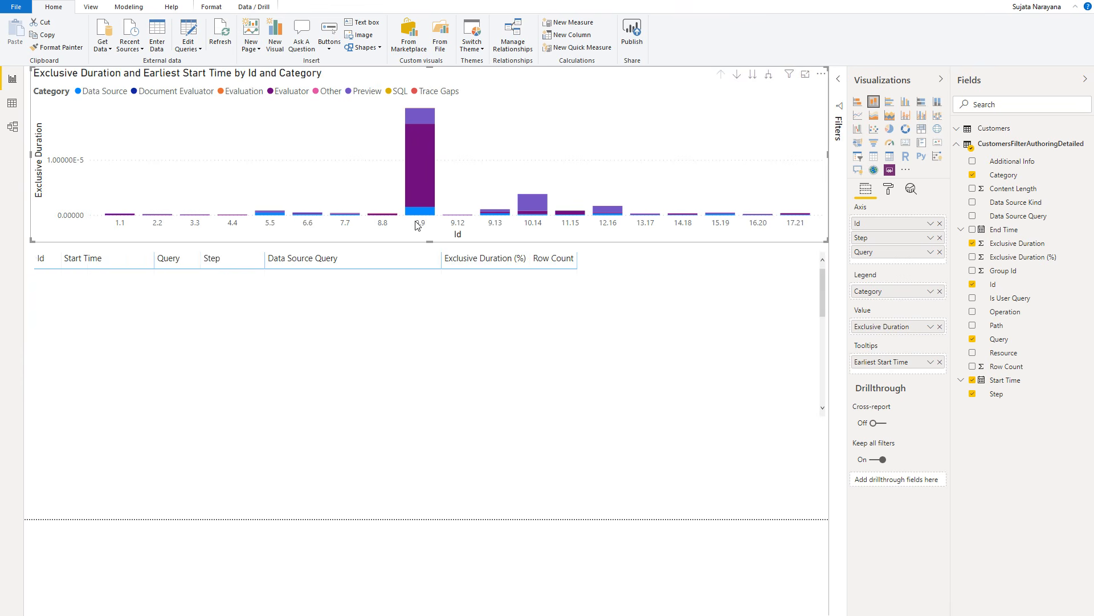
pyautogui.scroll(-5, 538, 314)
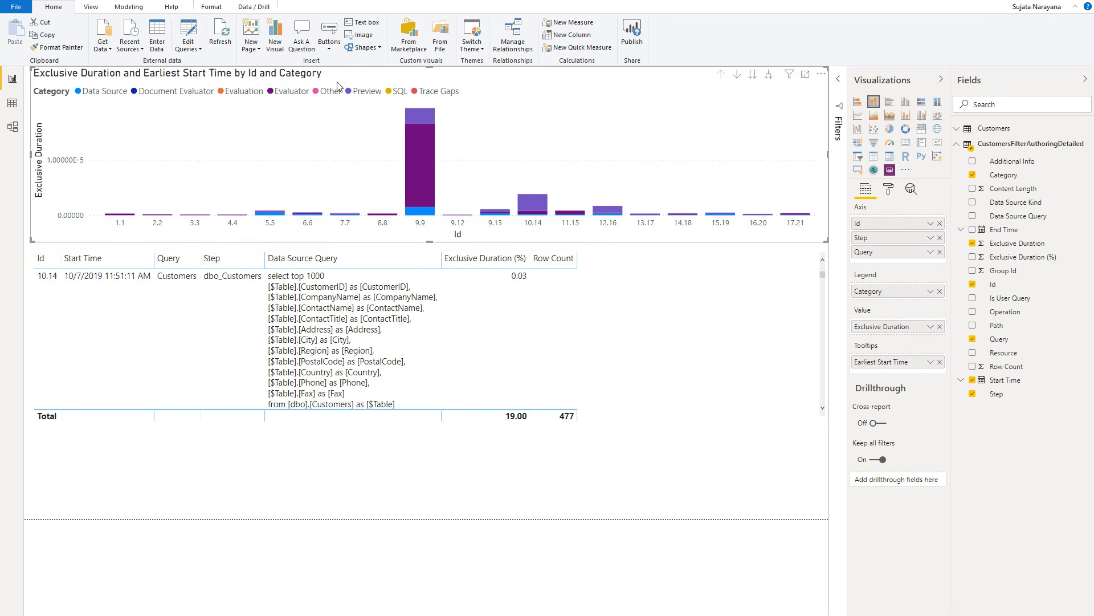
pyautogui.scroll(2, 400, 303)
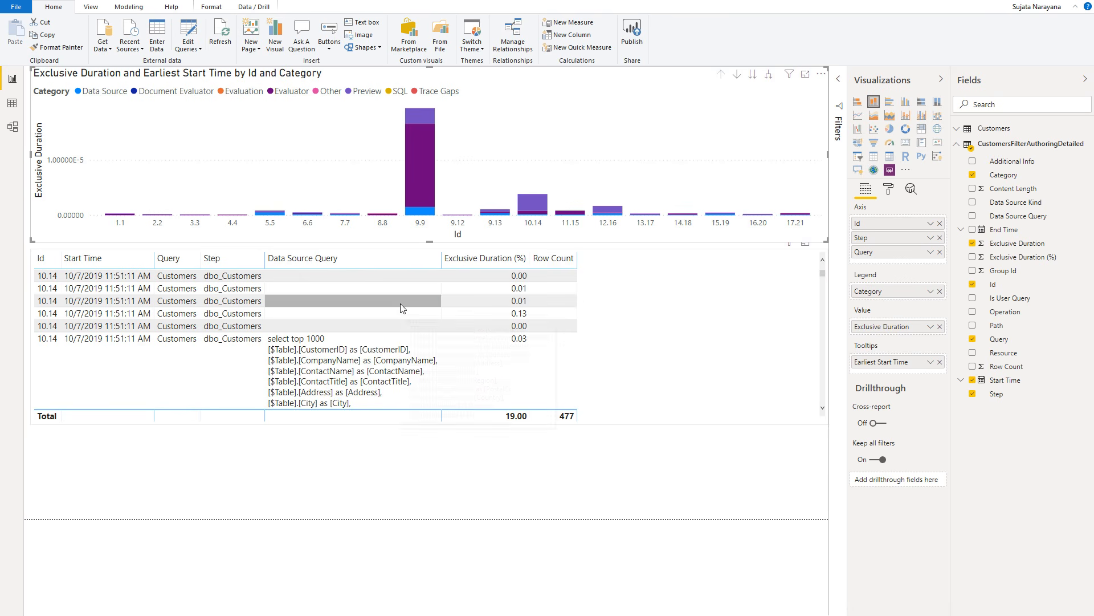
# - Filter the visuals by the Data Source category and examine the SQL queries listed for each Id and step
pyautogui.click(109, 93)
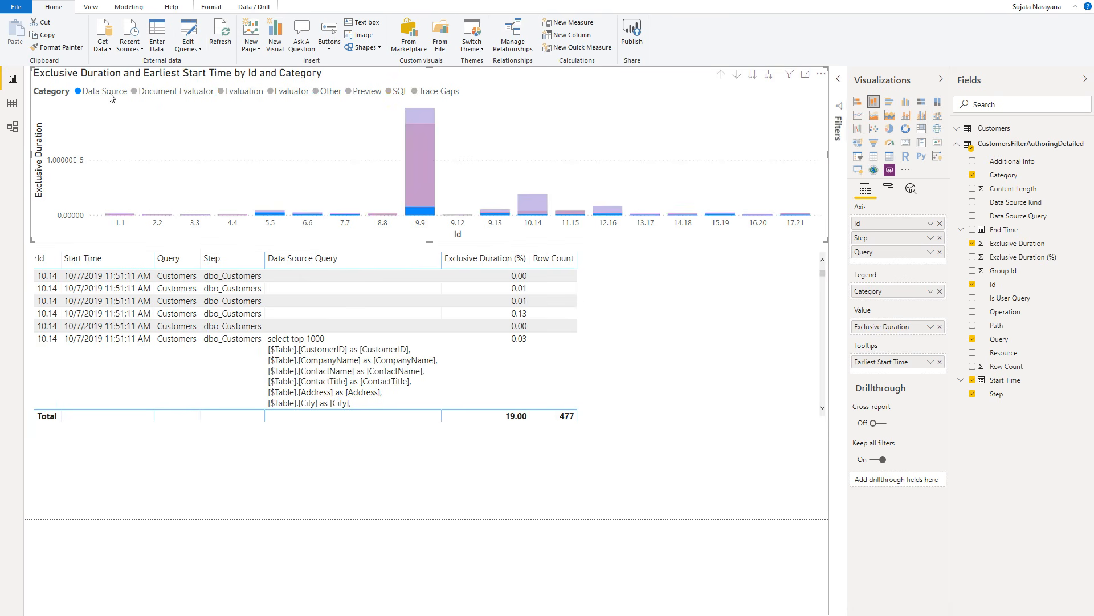
pyautogui.scroll(-3, 621, 324)
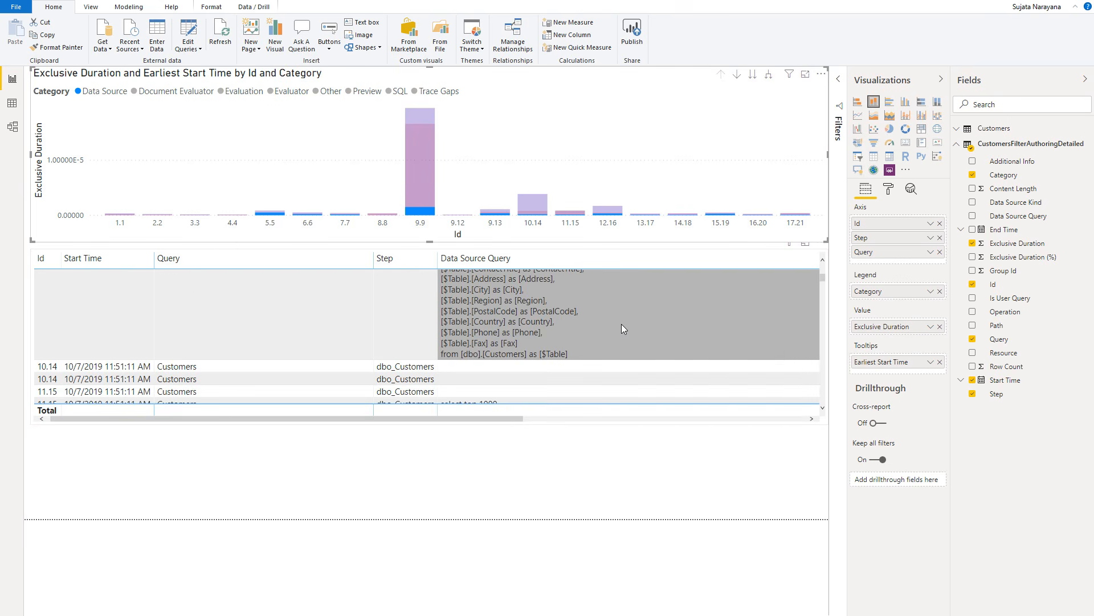
pyautogui.scroll(-3, 647, 334)
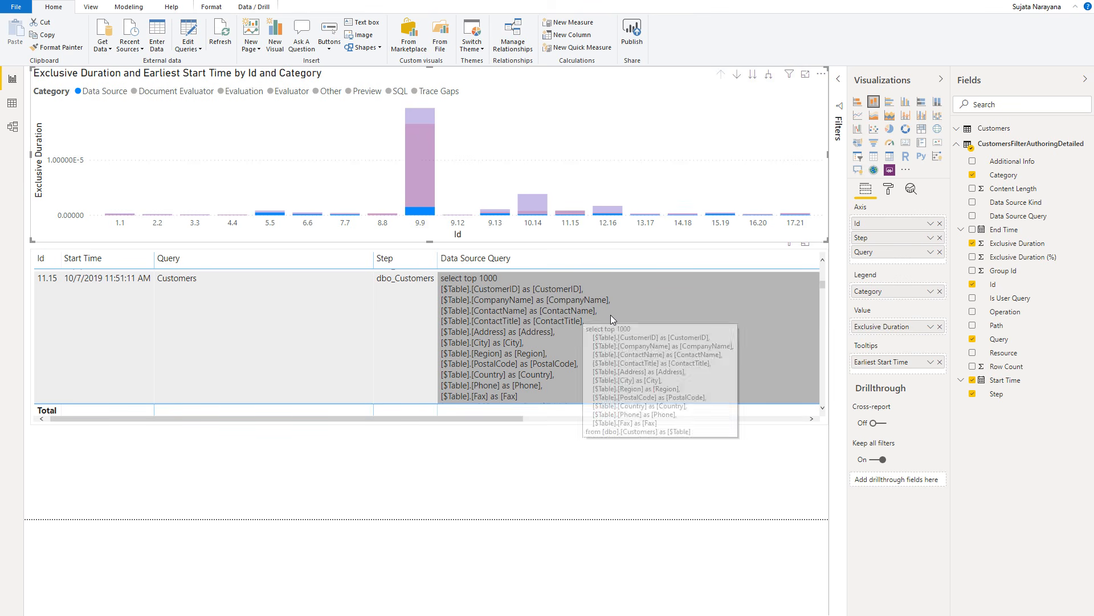
pyautogui.scroll(-3, 716, 323)
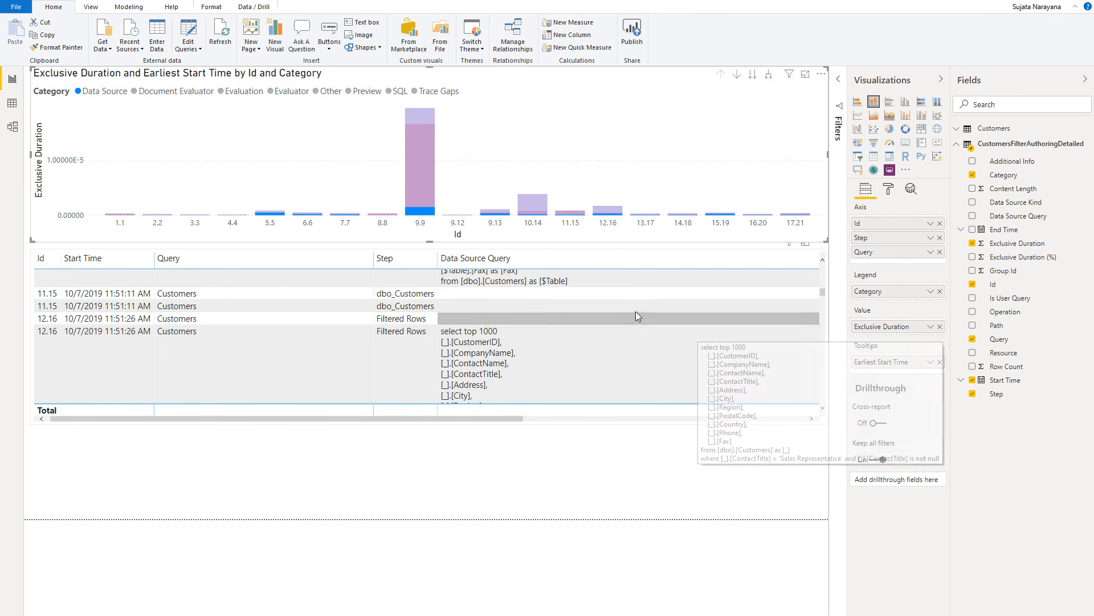
pyautogui.scroll(-3, 645, 333)
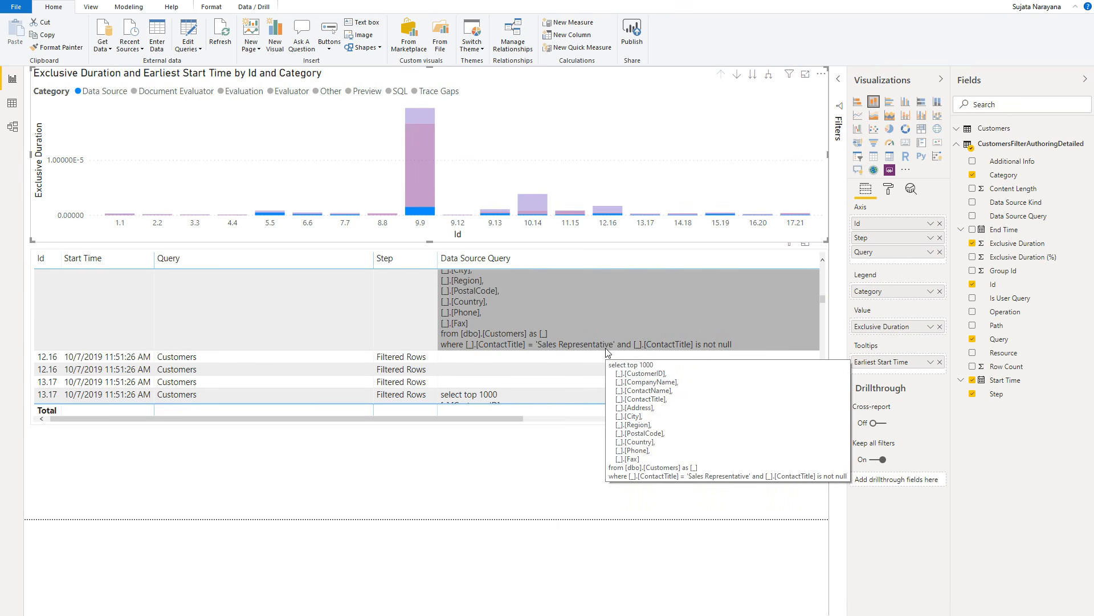
pyautogui.scroll(-3, 608, 345)
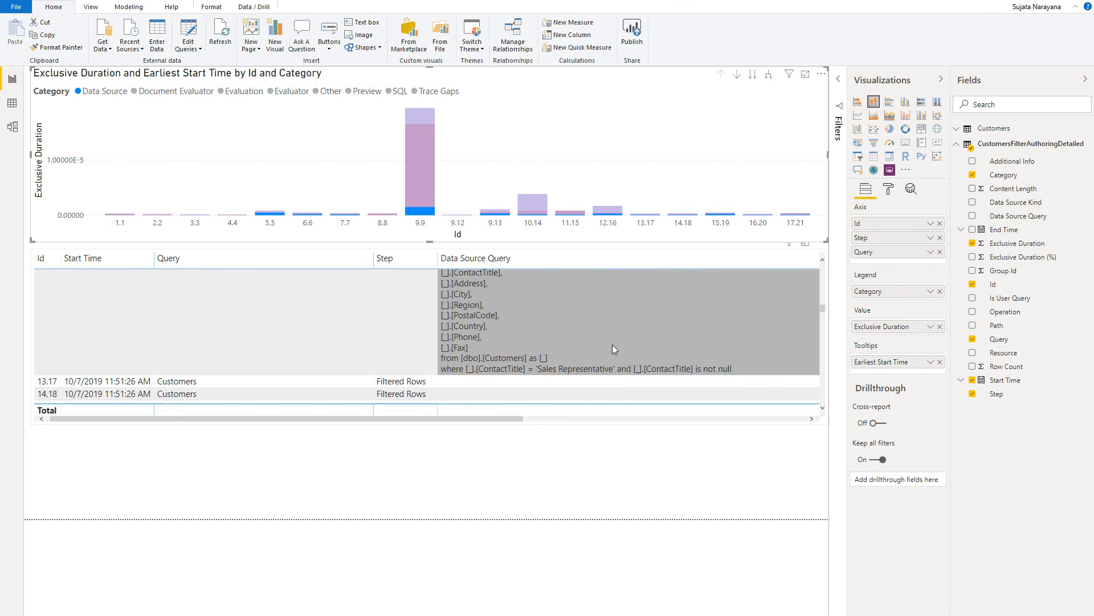
pyautogui.scroll(-5, 620, 348)
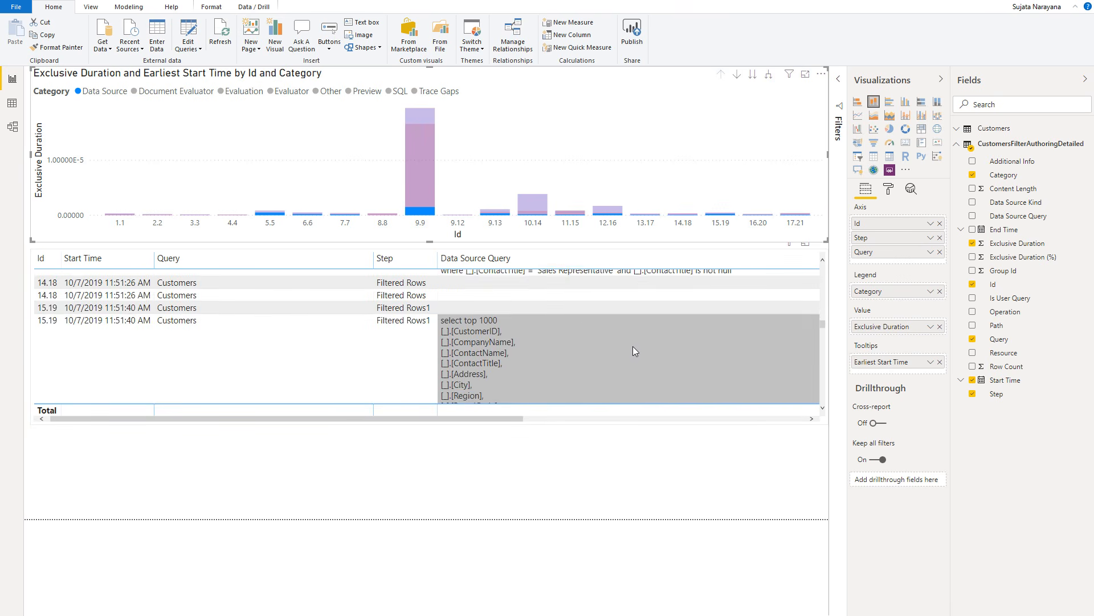
pyautogui.scroll(3, 633, 346)
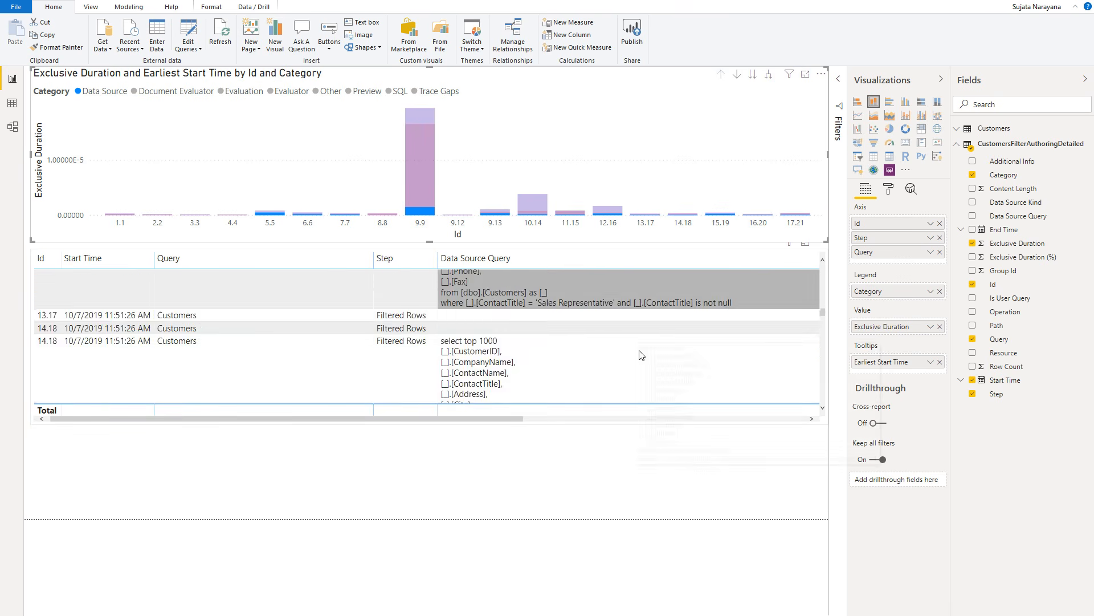
pyautogui.scroll(-3, 641, 348)
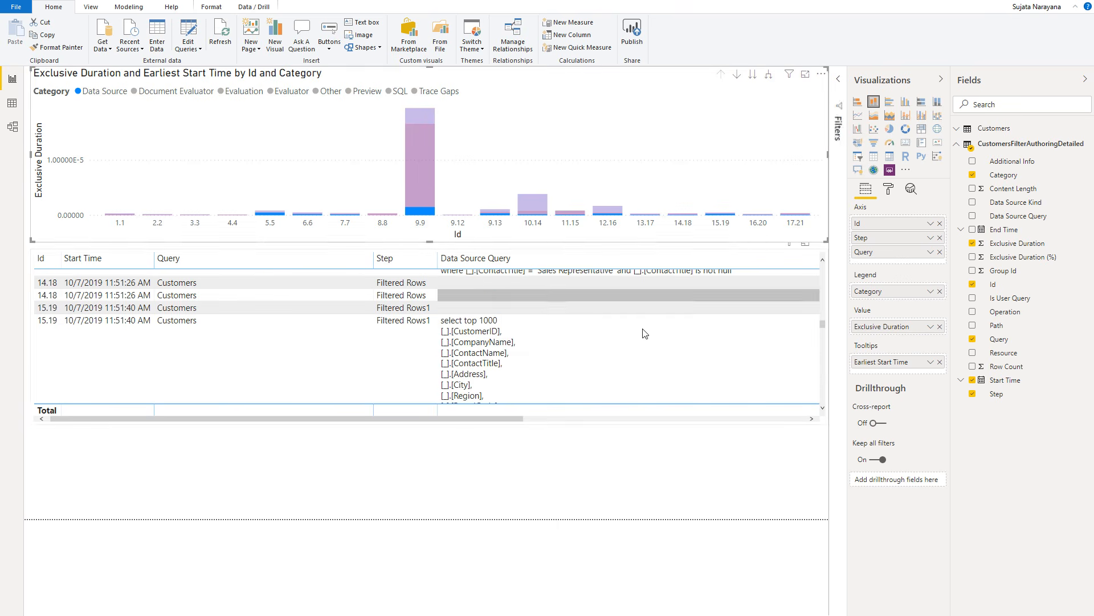
pyautogui.scroll(-3, 608, 346)
pyautogui.scroll(-5, 609, 346)
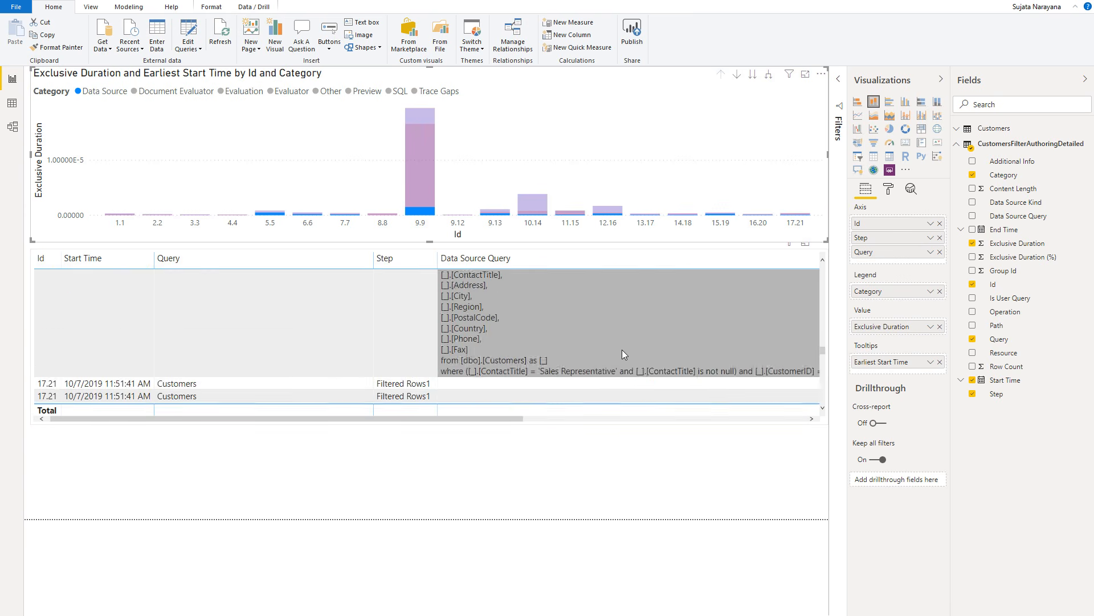
pyautogui.scroll(-5, 627, 336)
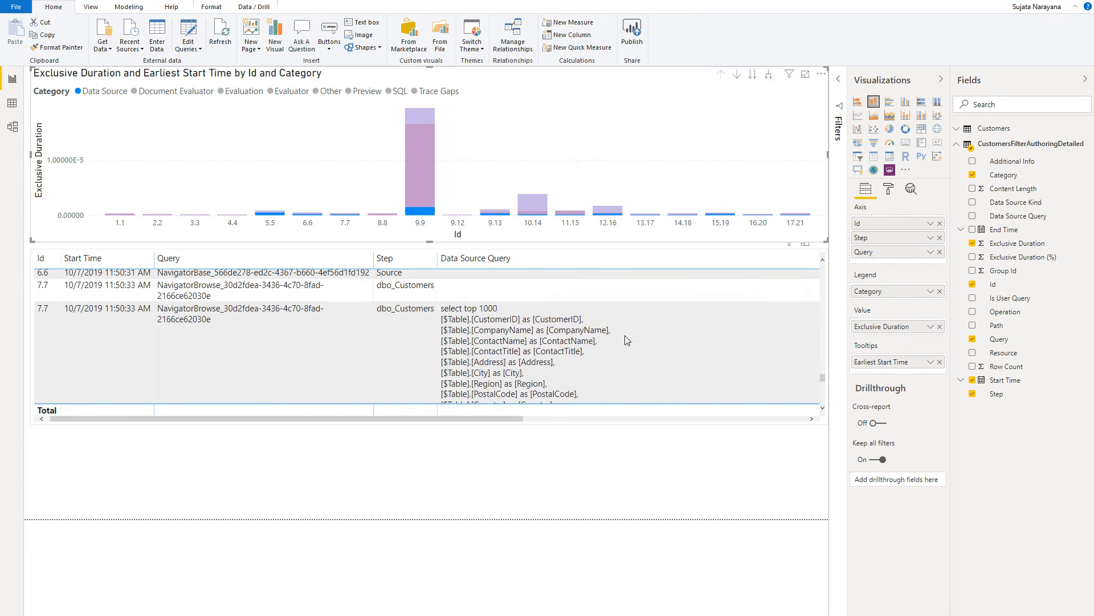
pyautogui.scroll(-3, 626, 335)
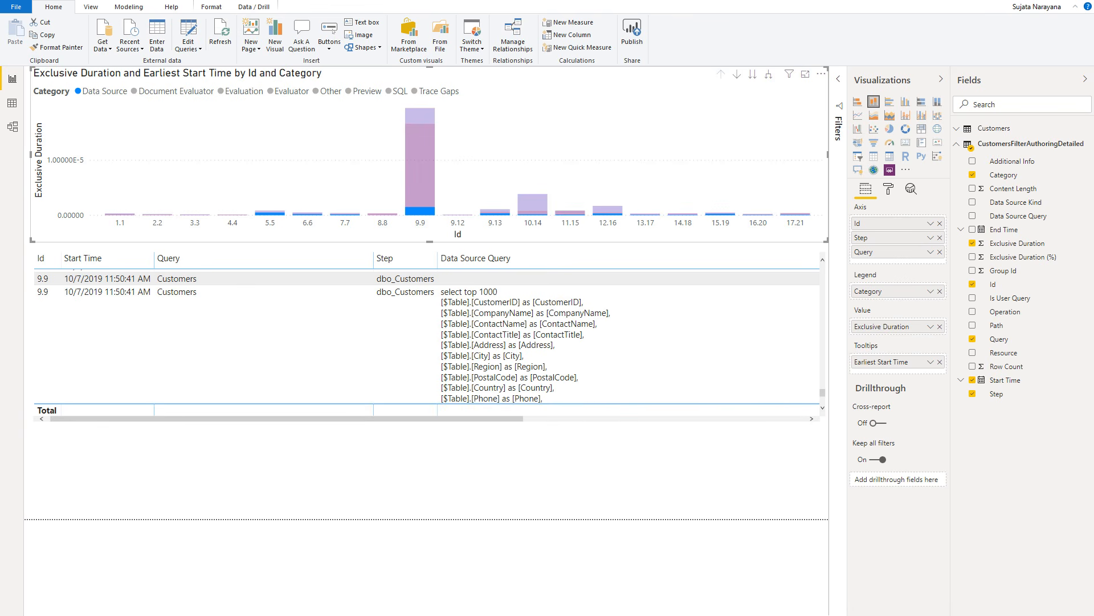
# - Switch to the Power Query Editor, start recording diagnostics and refresh the preview of the Customers query
pyautogui.moveTo(556, 605)
pyautogui.click(618, 587)
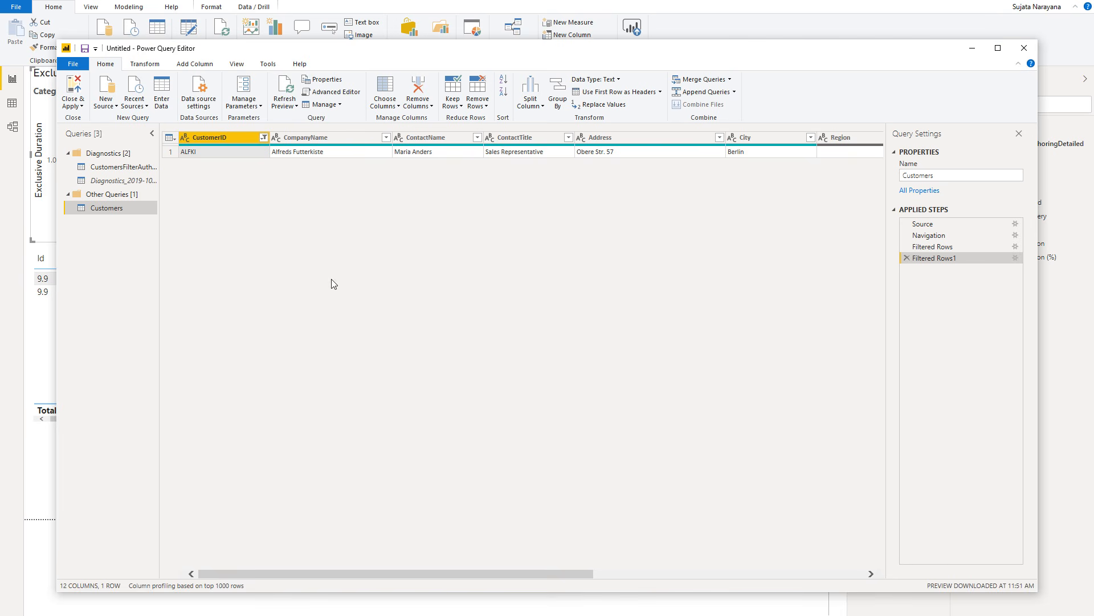
pyautogui.click(276, 66)
pyautogui.click(78, 91)
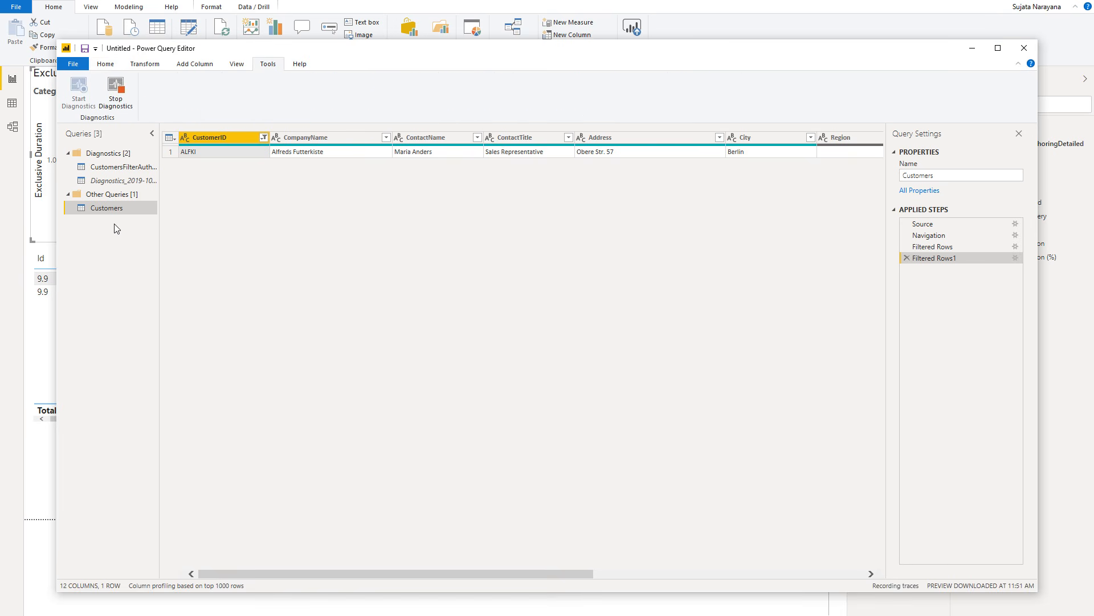
pyautogui.click(105, 64)
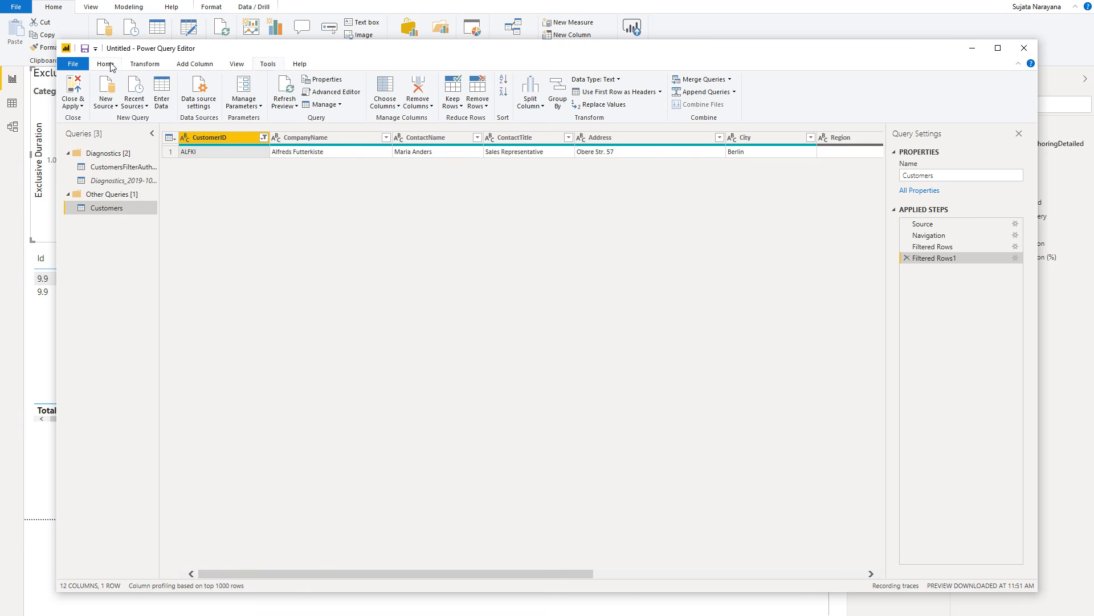
pyautogui.click(284, 91)
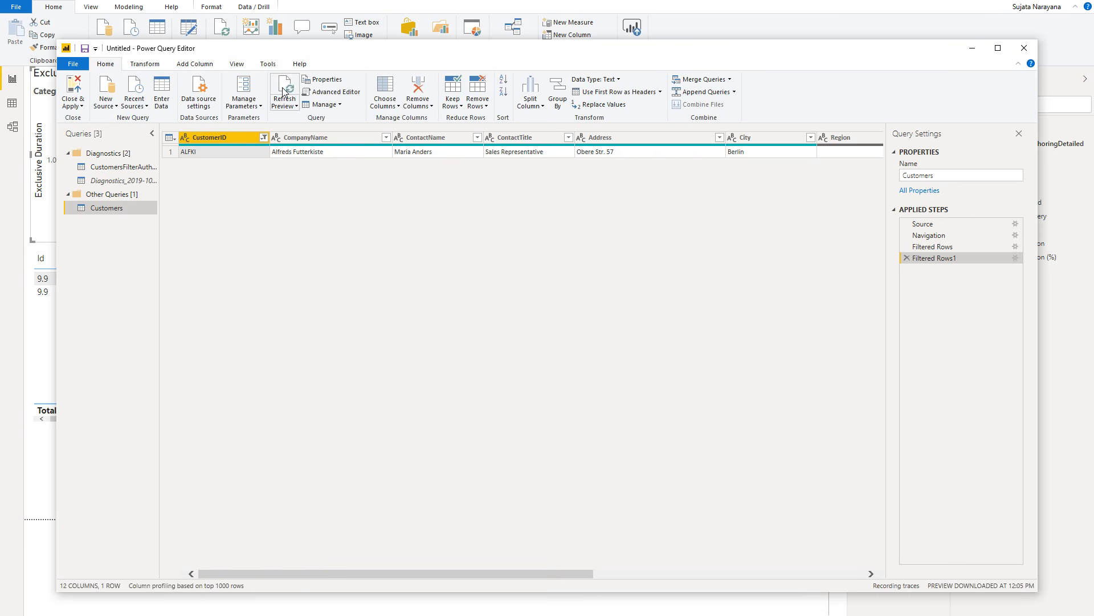
# - Stop the diagnostics recording and open the newly generated detailed diagnostics query
pyautogui.click(266, 63)
pyautogui.click(116, 90)
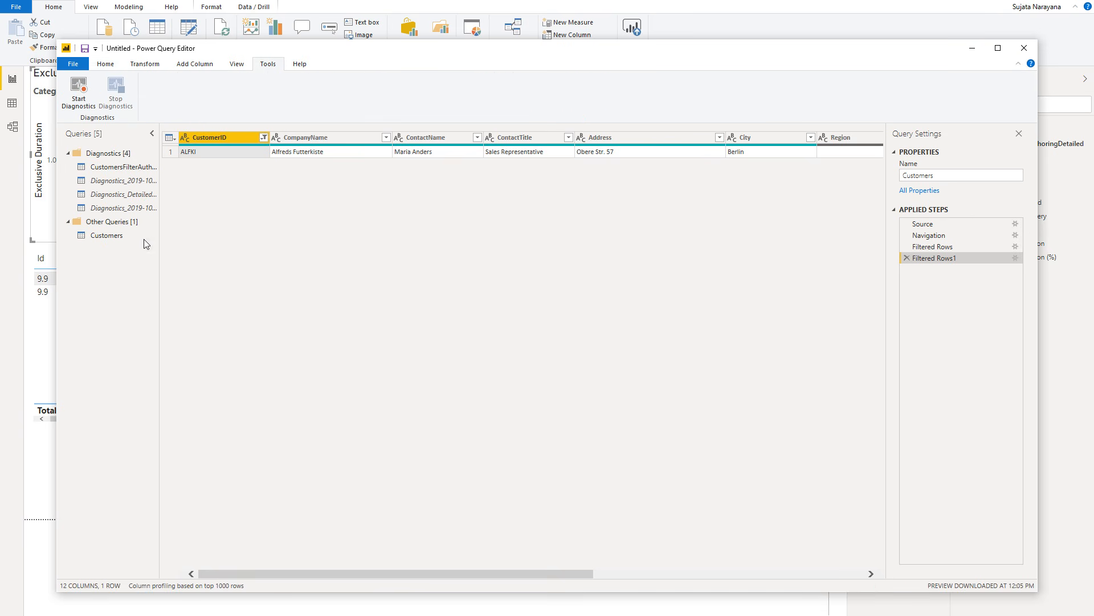
pyautogui.click(138, 196)
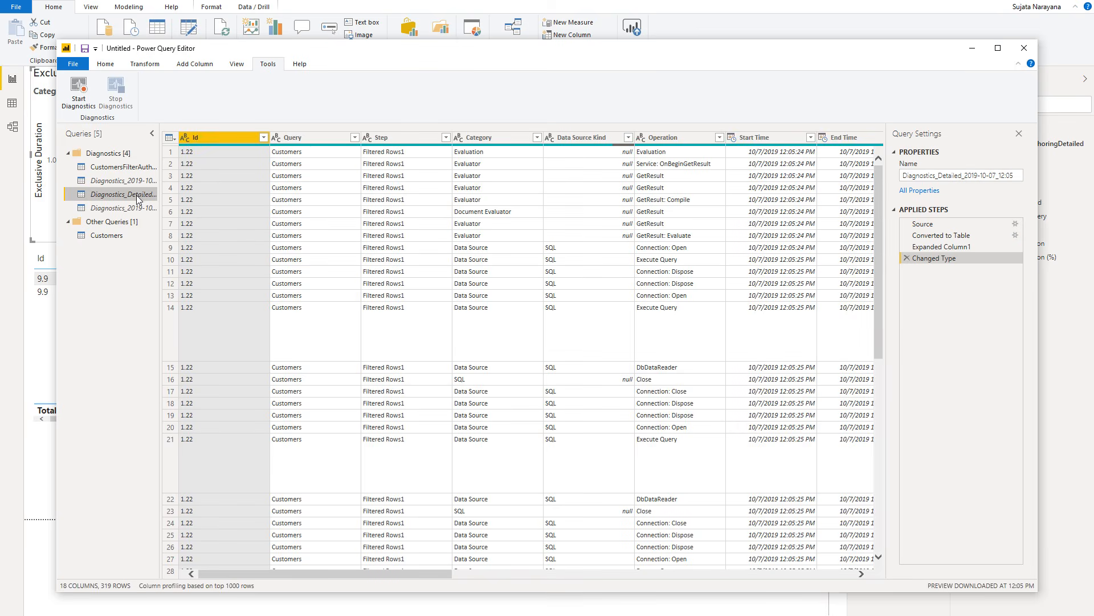
# - Rename the detailed diagnostics query as CustomersFilterRefreshPreviewDetailed
pyautogui.doubleClick(138, 200)
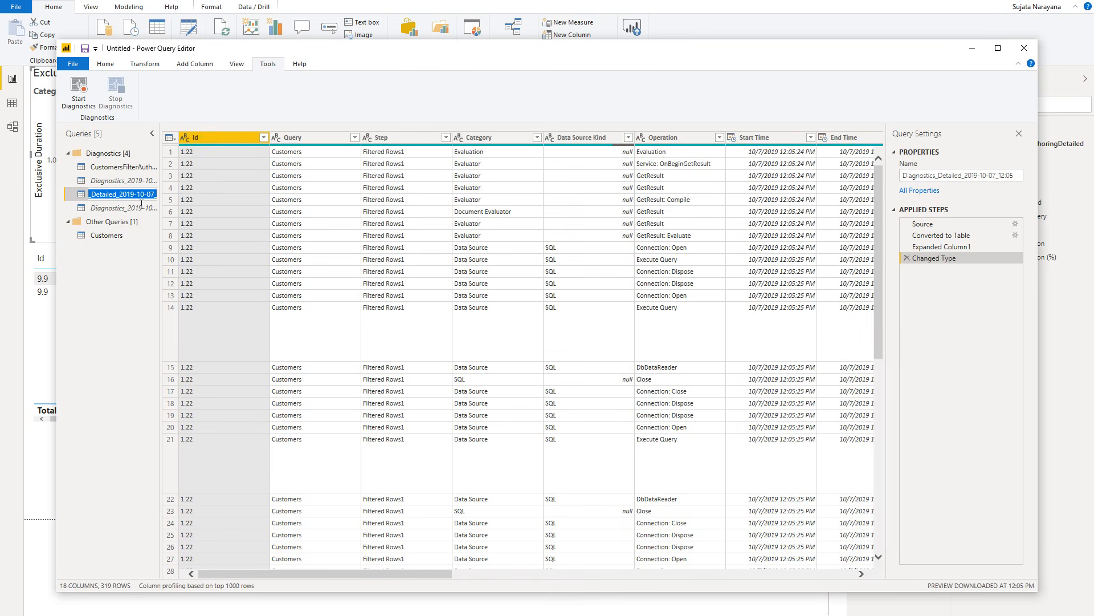
pyautogui.write('Customers')
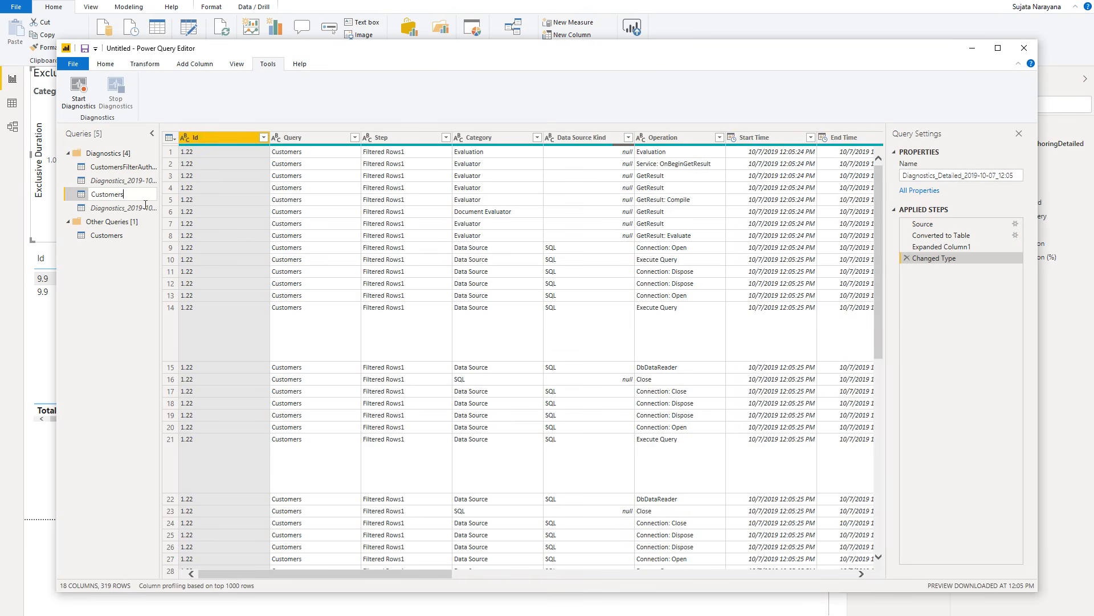
pyautogui.write('FilterRefreshPreview')
pyautogui.write('Detailed')
pyautogui.press('Return')
# - Enable load for the CustomersFilterRefreshPreviewDetailed query, close the Power Query Editor and apply the changes
pyautogui.rightClick(134, 197)
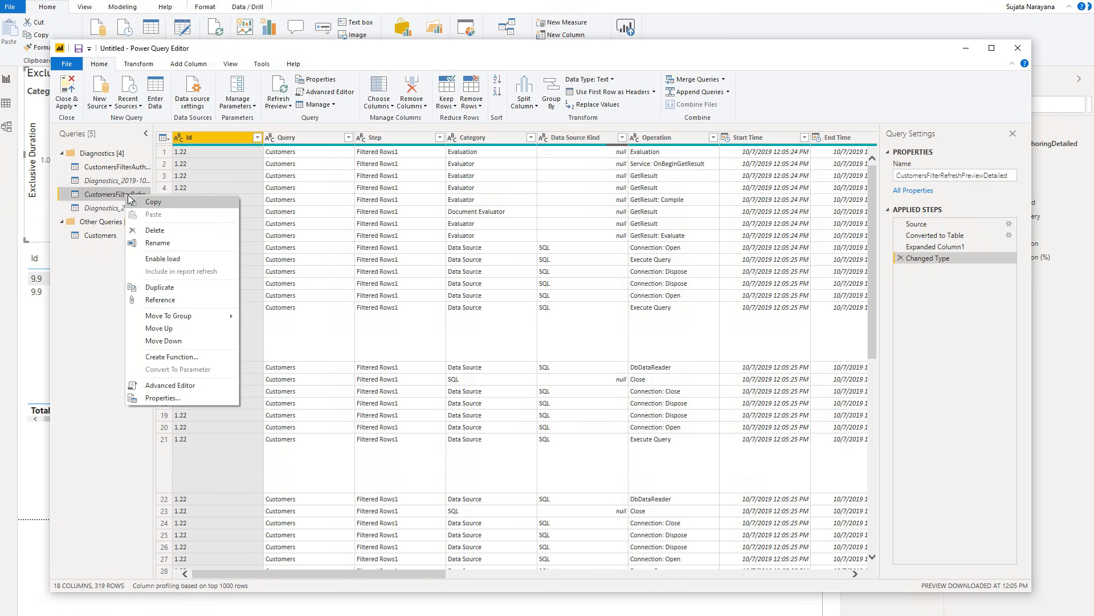
pyautogui.click(166, 259)
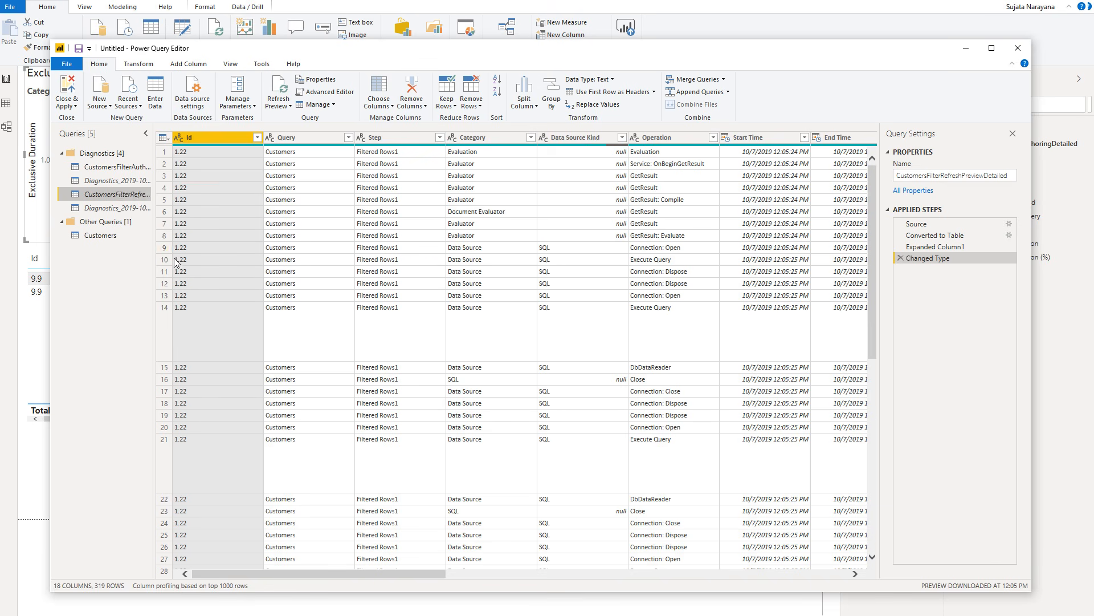
pyautogui.click(70, 107)
pyautogui.click(28, 130)
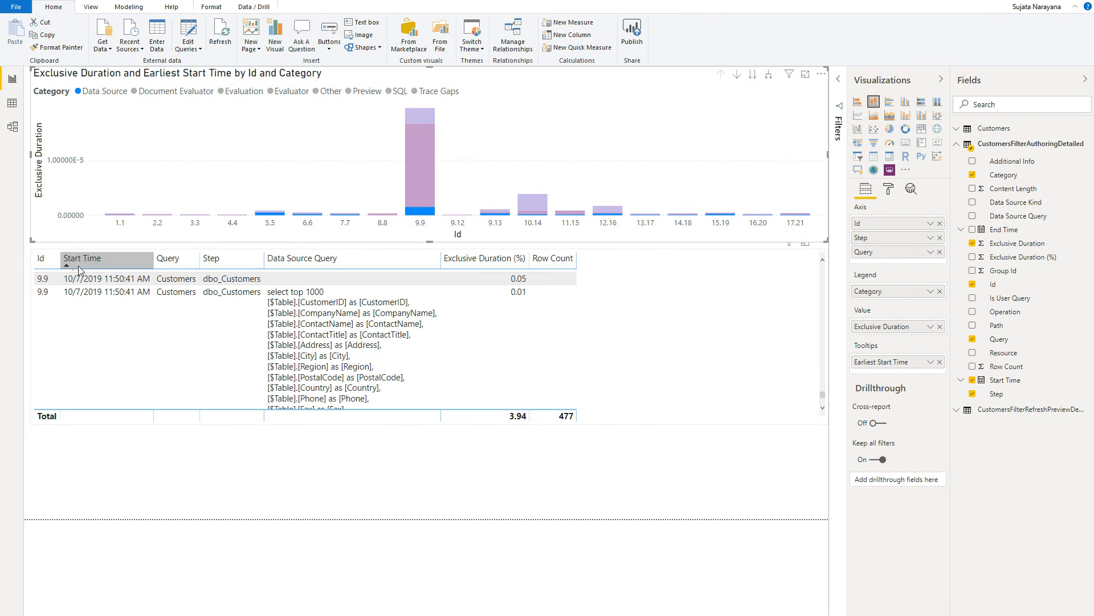
# - Duplicate the report page that holds the diagnostics chart and table
pyautogui.click(682, 339)
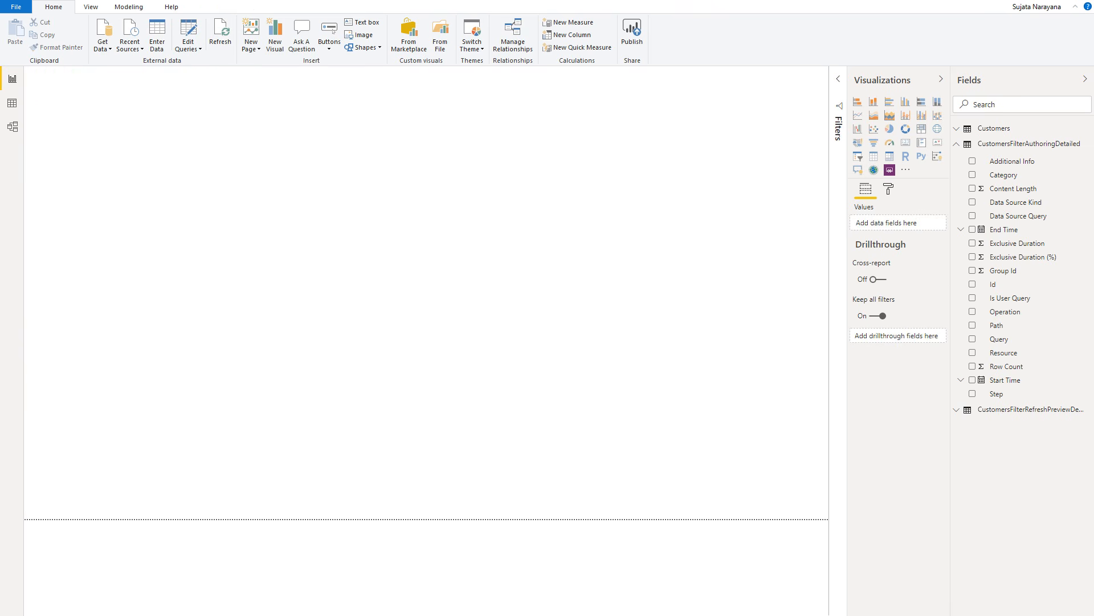
pyautogui.rightClick(68, 615)
pyautogui.click(104, 582)
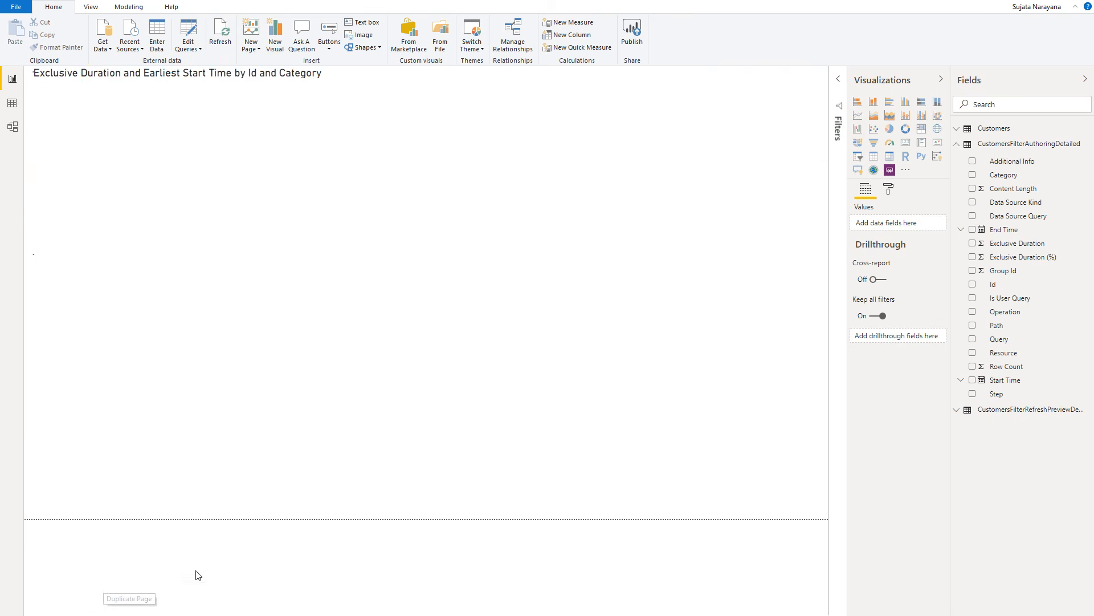
# - Replace the chart's axis fields on the duplicated page with Id, Step and Query from CustomersFilterRefreshPreviewDetailed
pyautogui.click(814, 100)
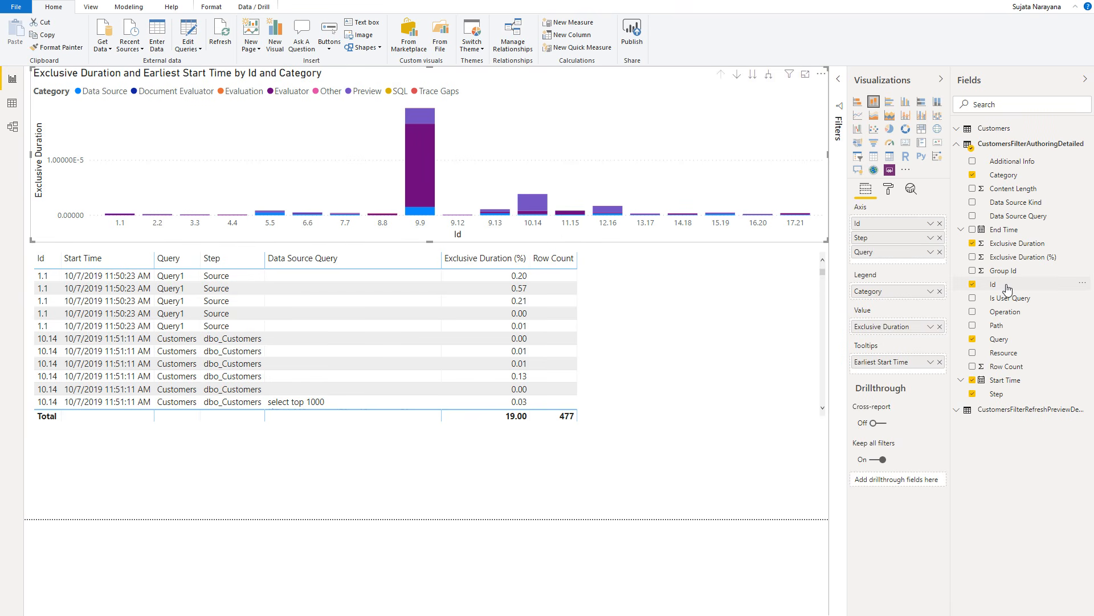
pyautogui.click(957, 410)
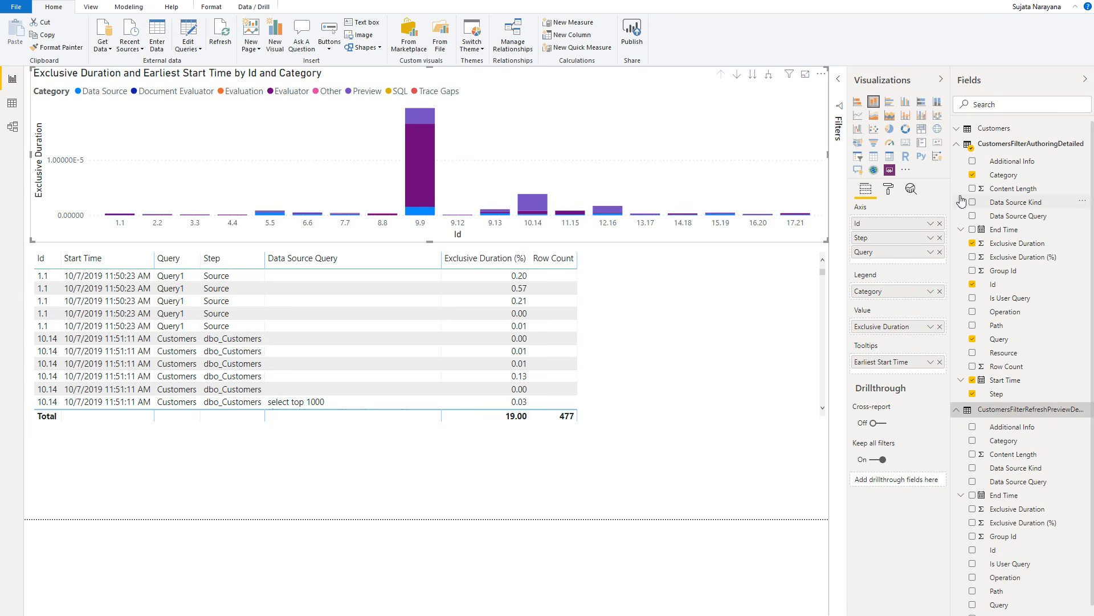
pyautogui.click(958, 145)
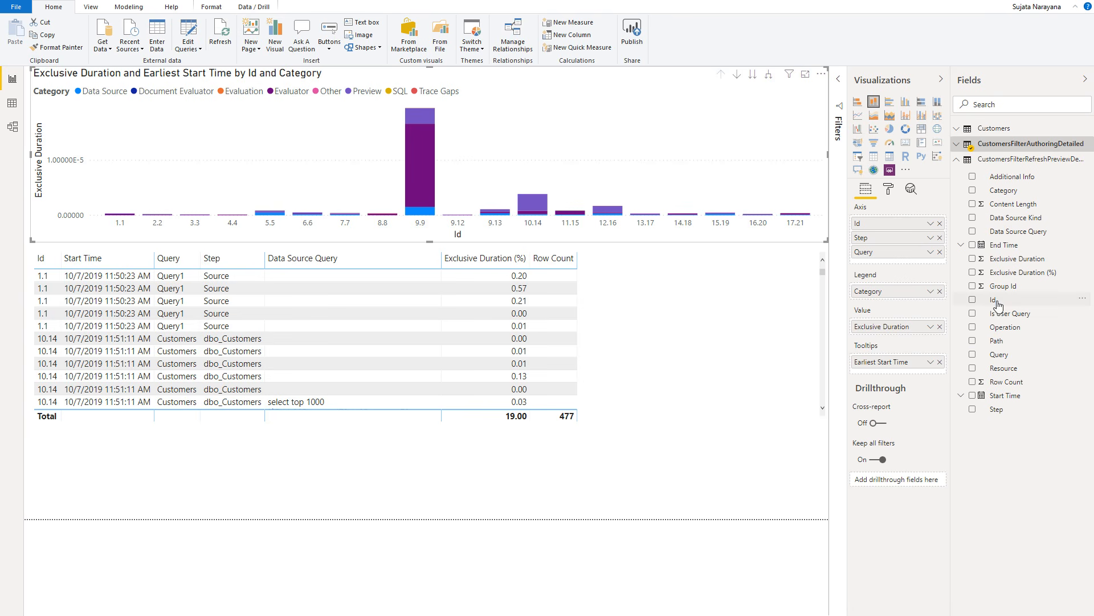
pyautogui.moveTo(998, 306); pyautogui.dragTo(893, 265)
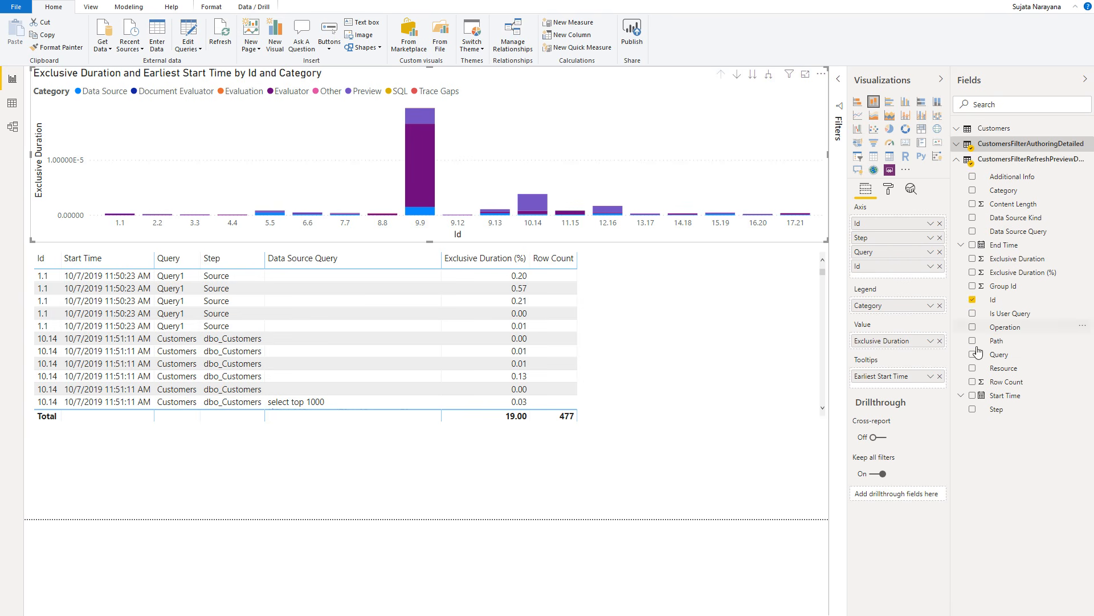
pyautogui.click(973, 409)
pyautogui.click(972, 354)
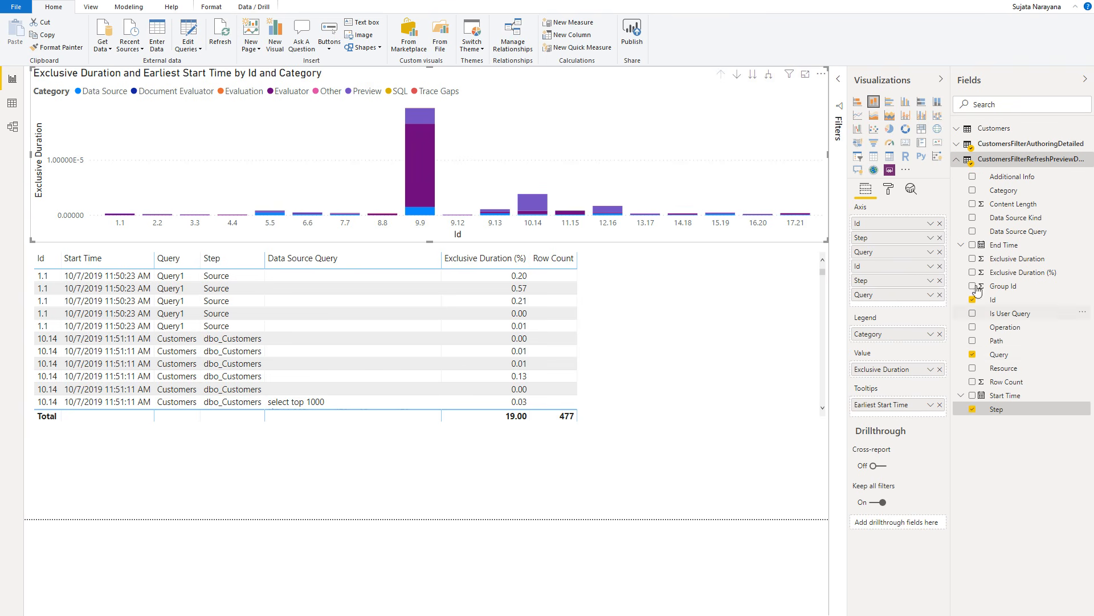
pyautogui.click(941, 224)
pyautogui.click(940, 223)
pyautogui.click(940, 223)
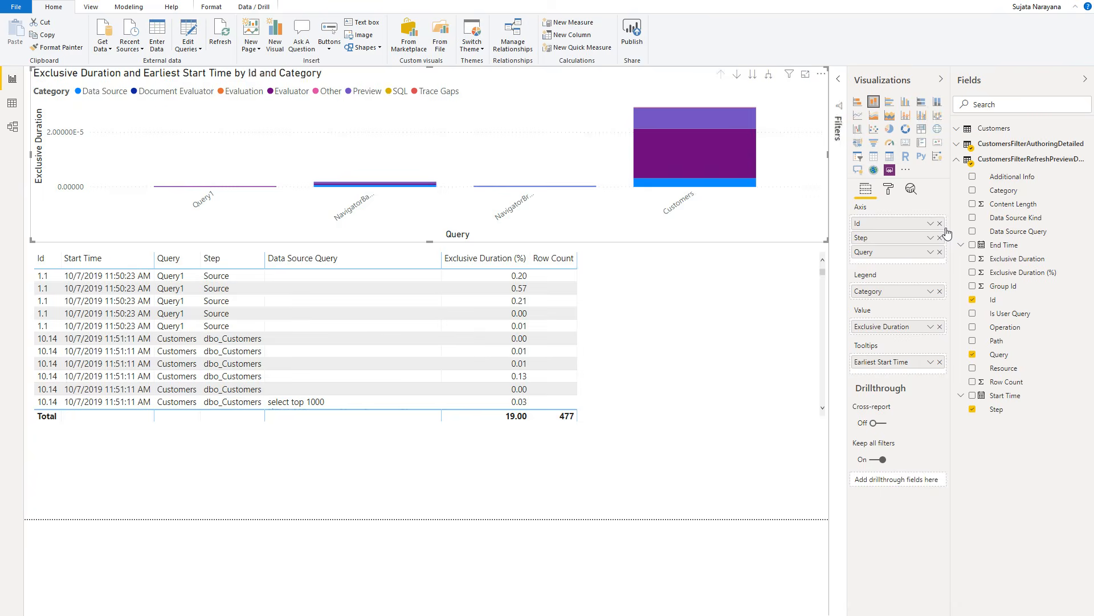
# - Replace the chart's legend, value and tooltip with Category, Exclusive Duration and Start Time from CustomersFilterRefreshPreviewDetailed
pyautogui.moveTo(1003, 191); pyautogui.dragTo(912, 294)
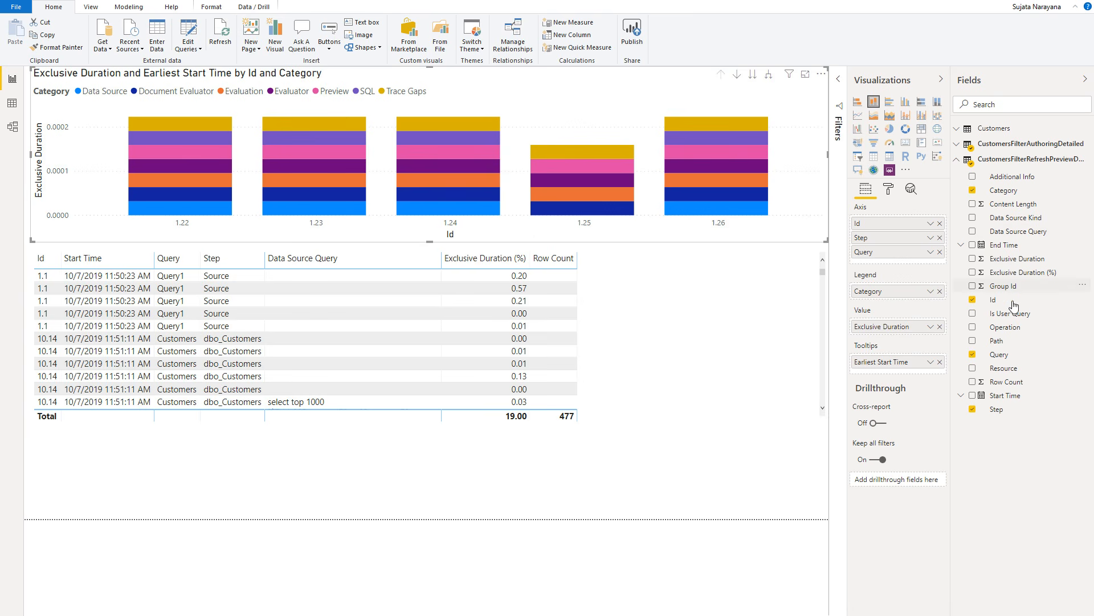
pyautogui.moveTo(1015, 259); pyautogui.dragTo(905, 330)
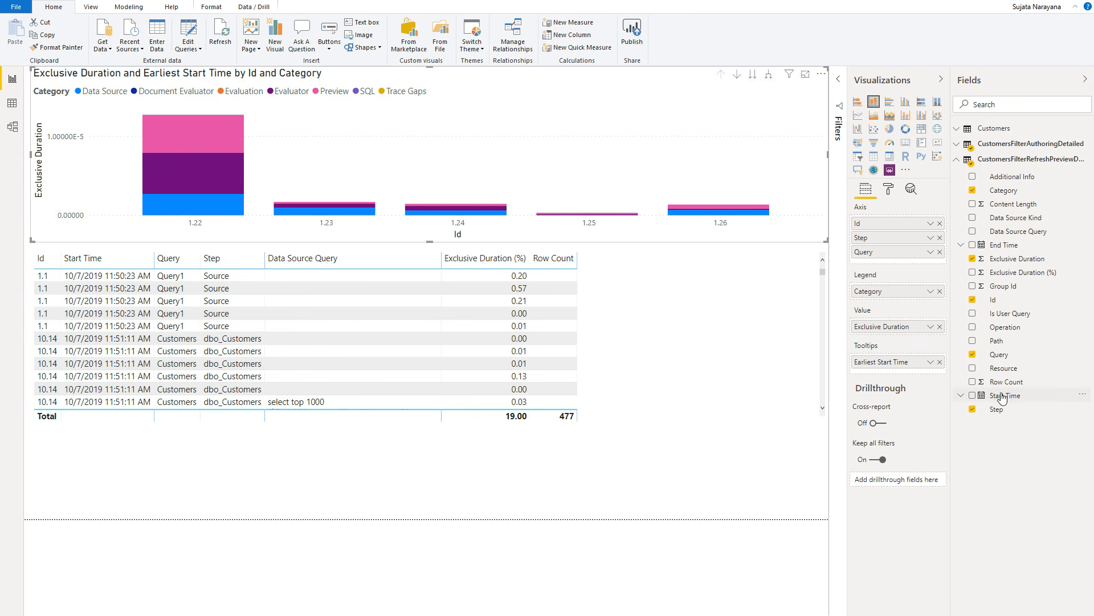
pyautogui.moveTo(1002, 398); pyautogui.dragTo(907, 375)
pyautogui.click(940, 362)
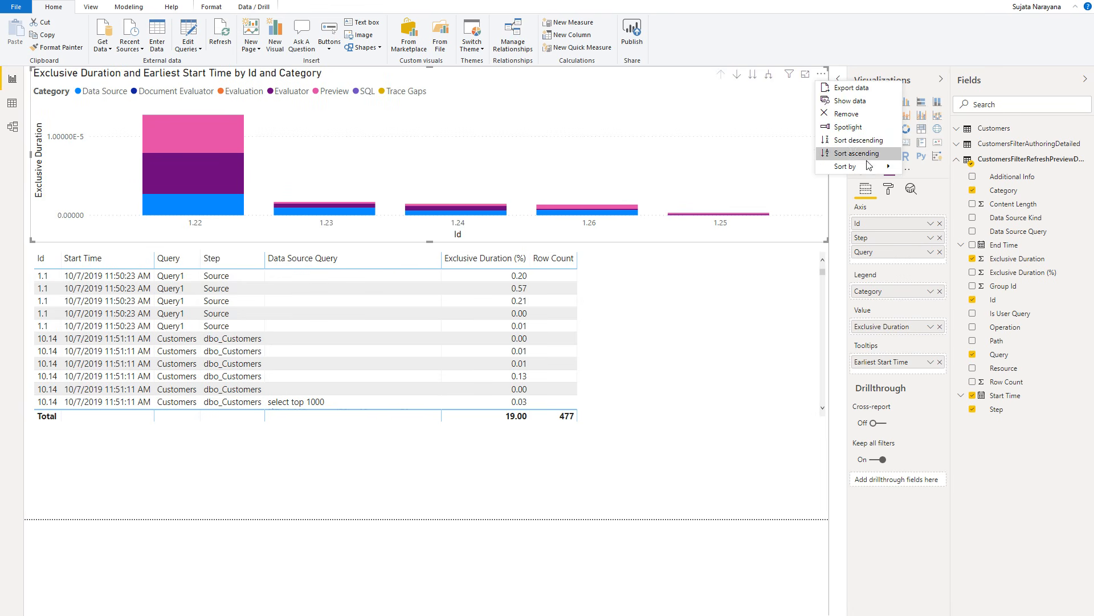
# - Sort the column chart by Id in ascending order
pyautogui.moveTo(876, 168)
pyautogui.click(933, 193)
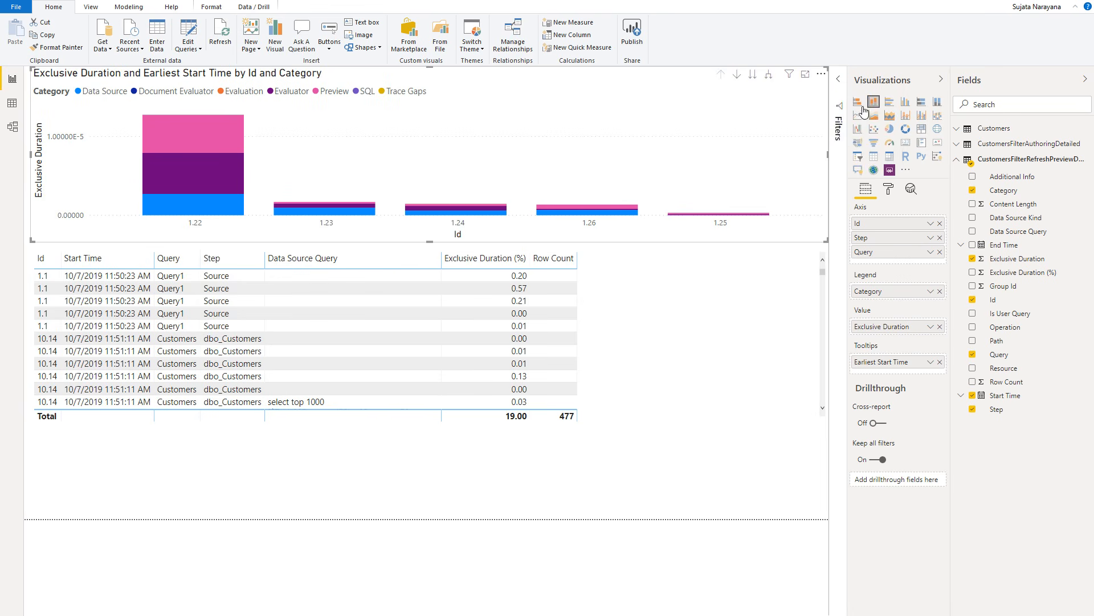
pyautogui.click(821, 74)
pyautogui.click(879, 154)
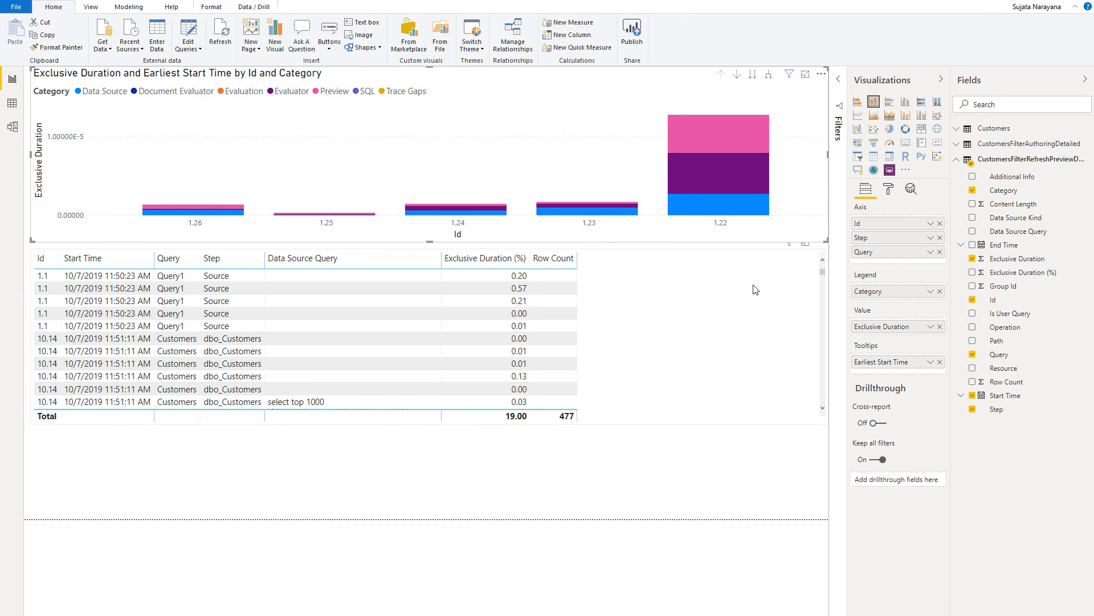
# - Add Id, non-hierarchical Start Time, Query, Step, Data Source Query, Exclusive Duration (%) and Row Count from CustomersFilterRefreshPreviewDetailed to the table visual
pyautogui.click(713, 319)
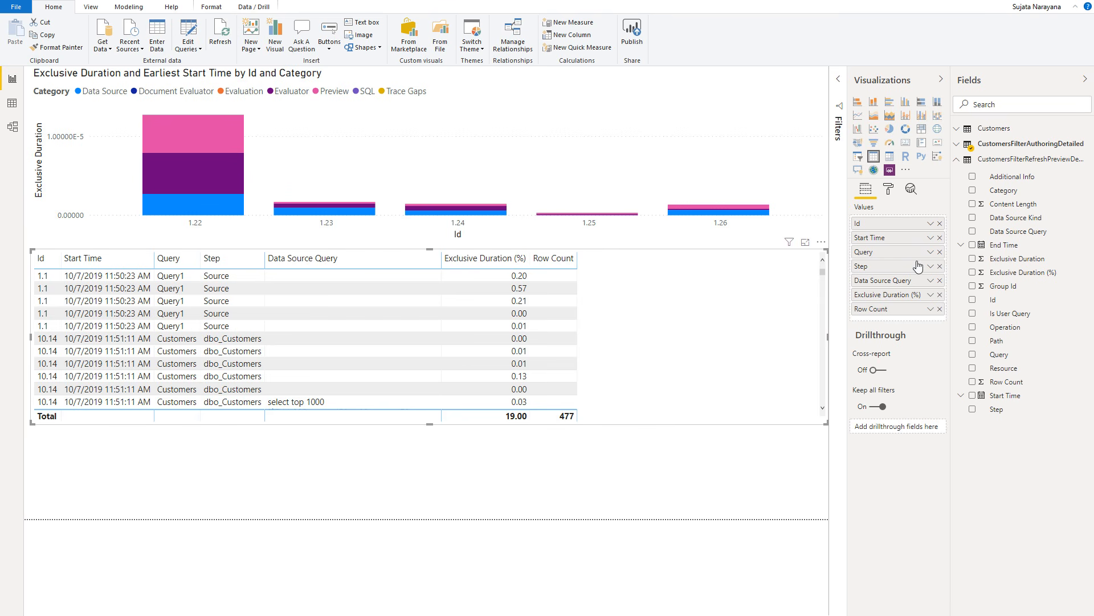
pyautogui.click(973, 300)
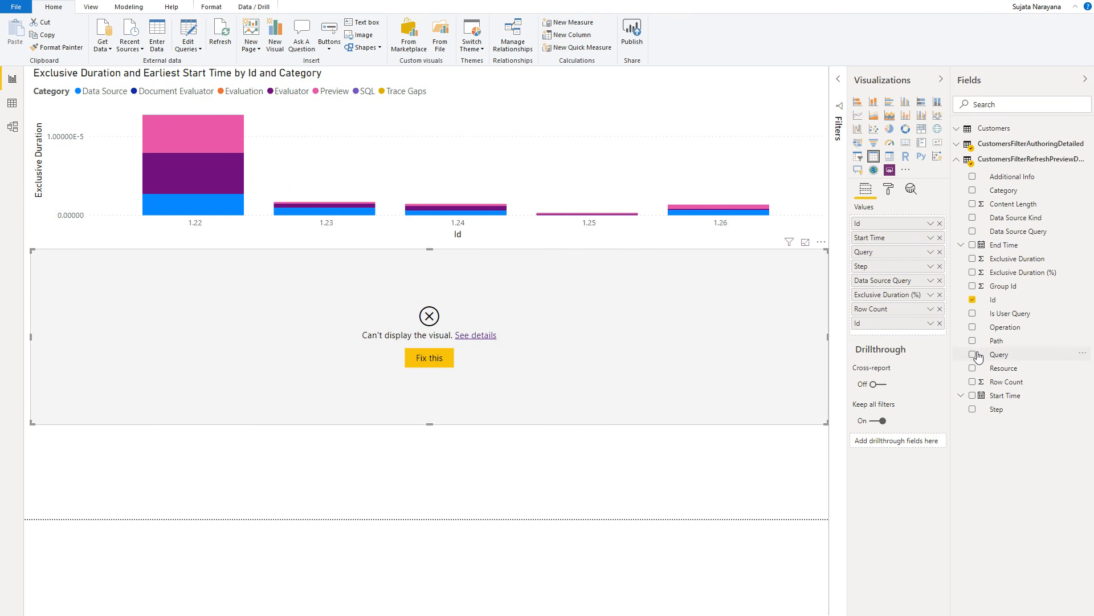
pyautogui.click(973, 396)
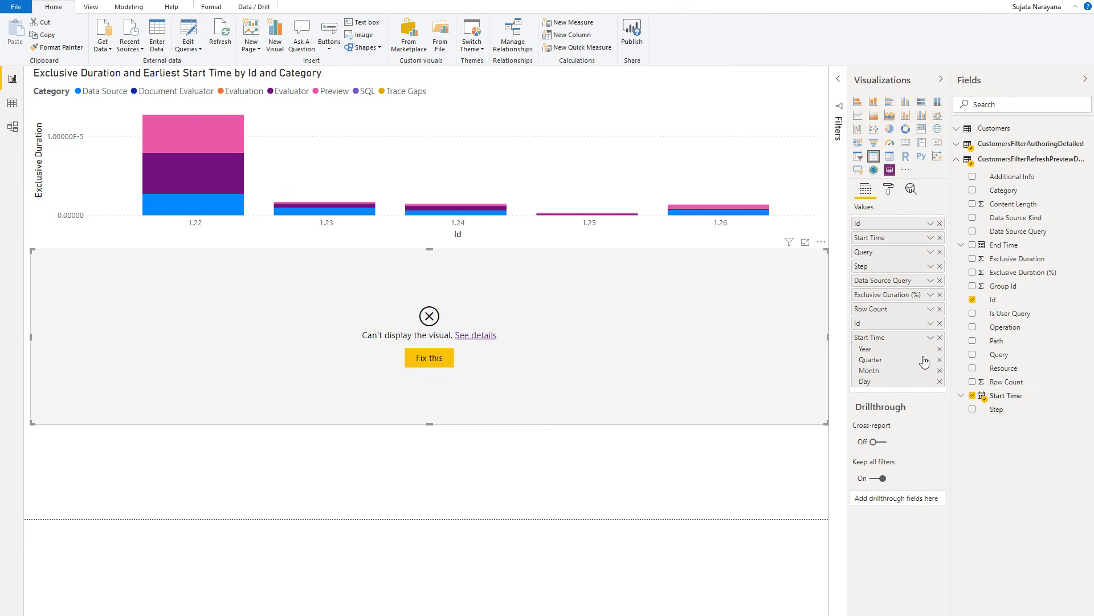
pyautogui.click(930, 338)
pyautogui.click(983, 412)
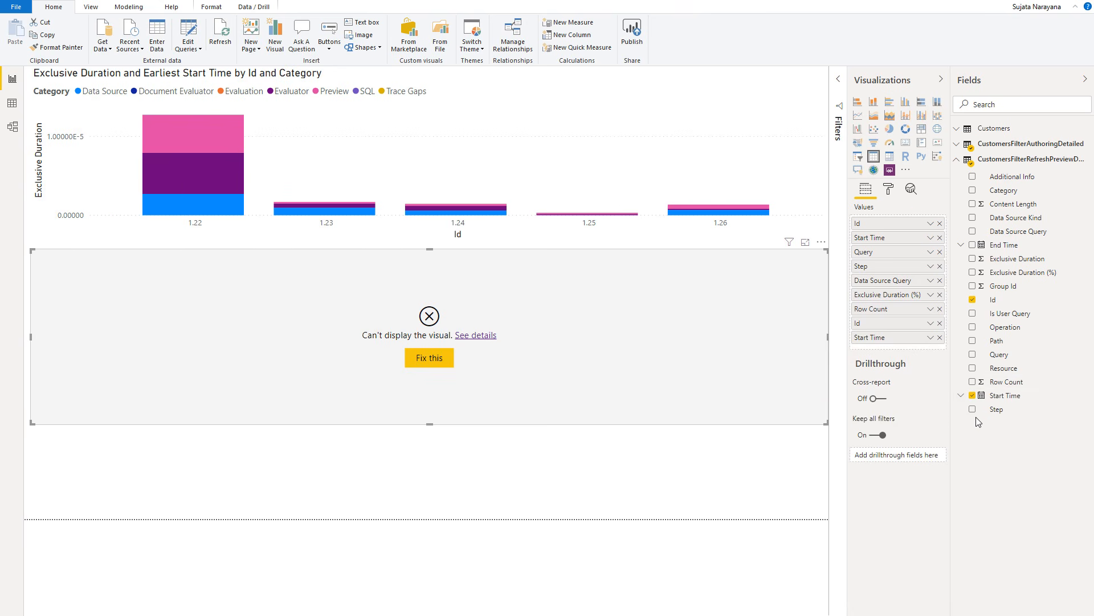
pyautogui.click(973, 354)
pyautogui.click(974, 410)
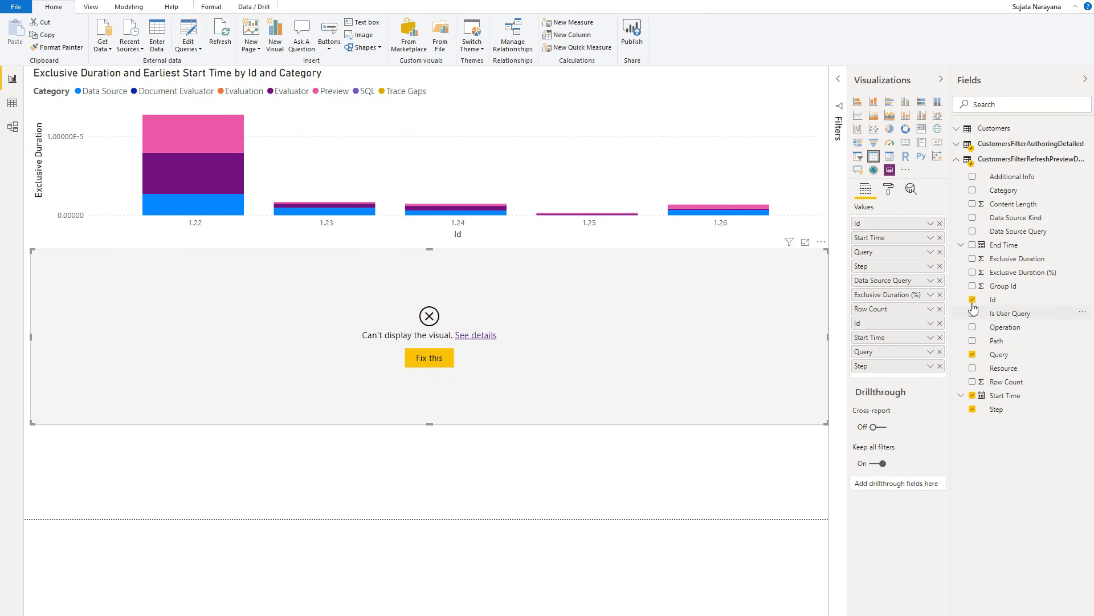
pyautogui.click(975, 231)
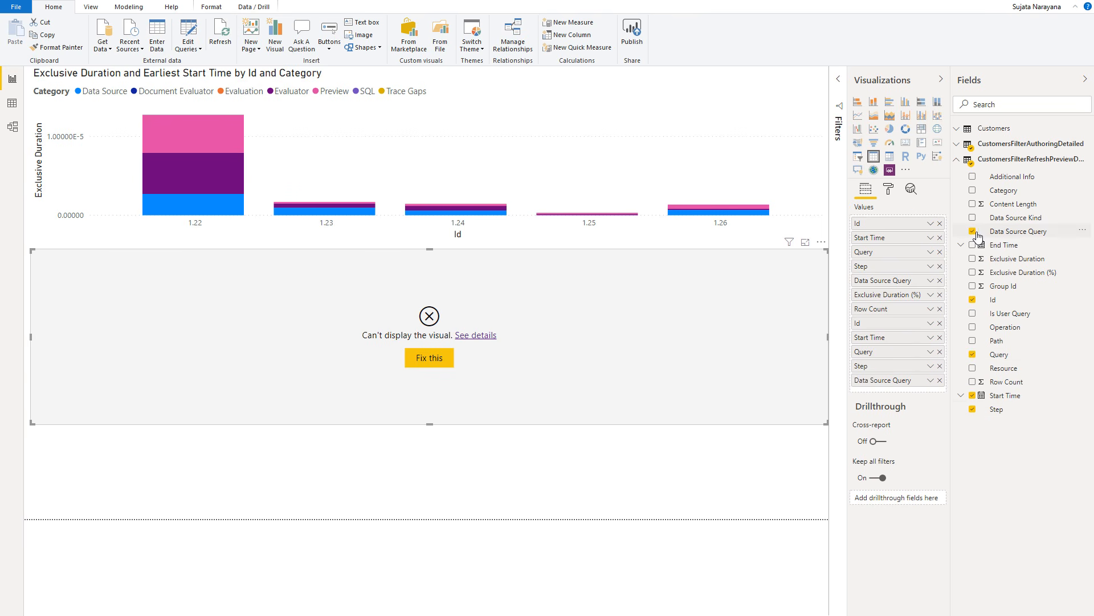
pyautogui.click(973, 273)
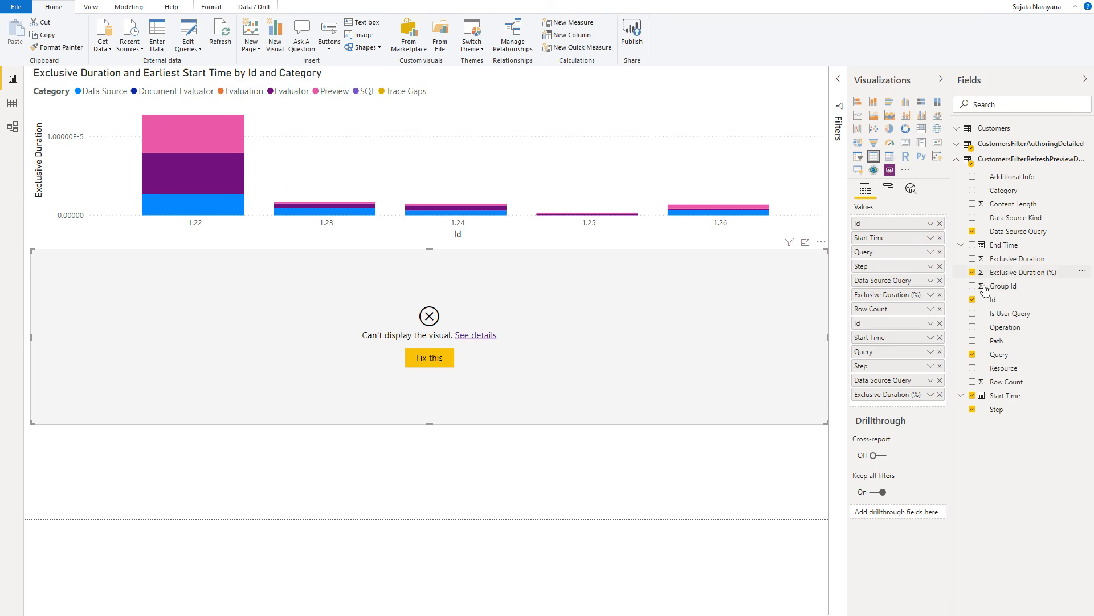
pyautogui.click(973, 382)
# - Remove the seven original CustomersFilterAuthoringDetailed fields from the table visual
pyautogui.click(941, 222)
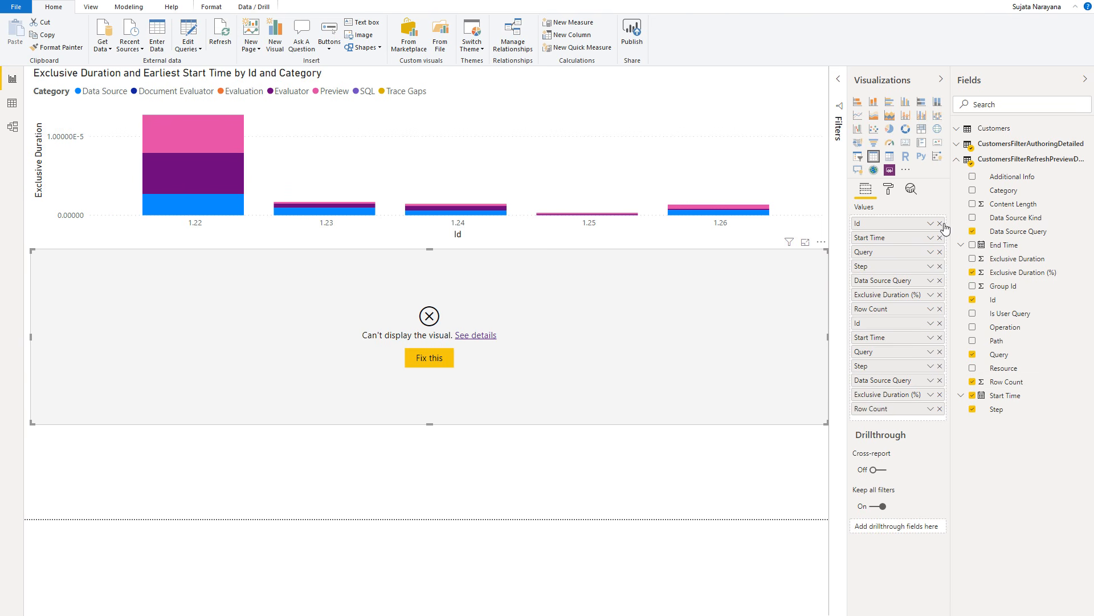
pyautogui.click(940, 223)
pyautogui.click(941, 223)
pyautogui.click(941, 224)
pyautogui.click(941, 222)
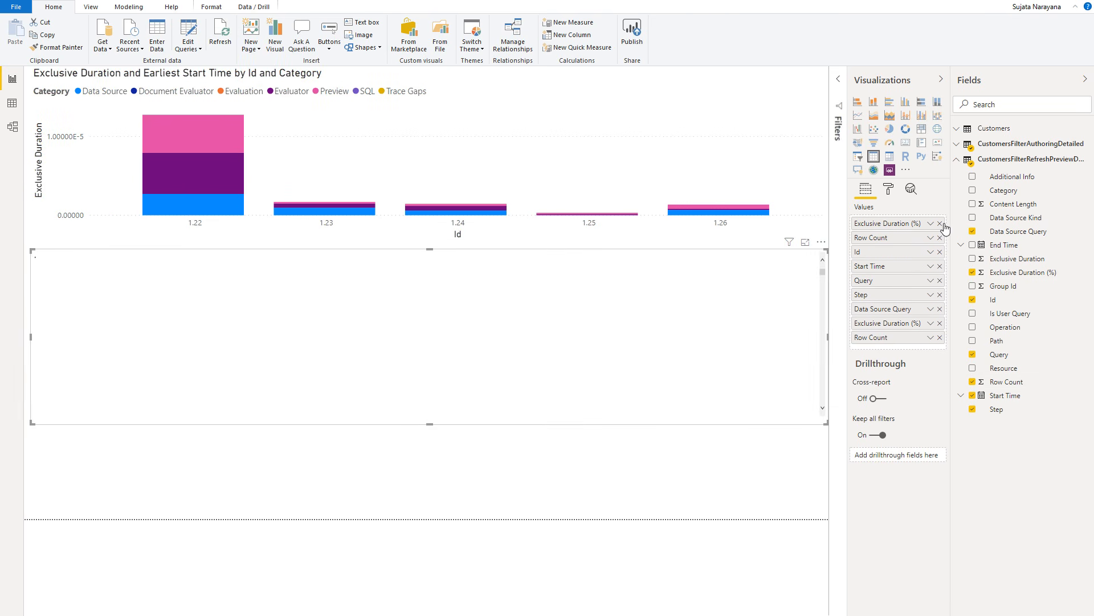
pyautogui.click(941, 223)
pyautogui.click(941, 223)
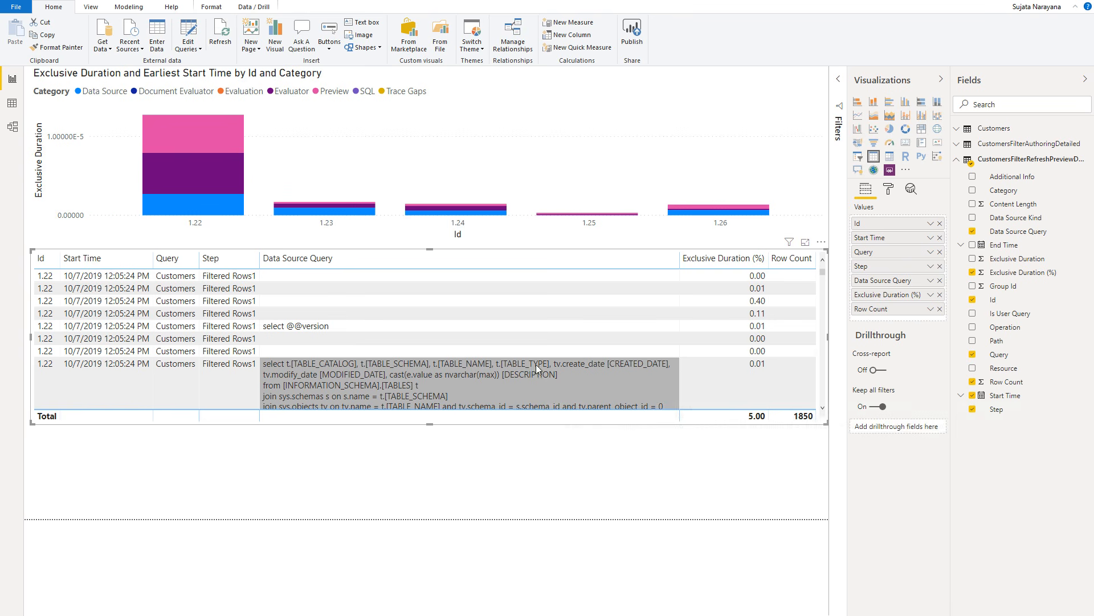
# - Move Step above Id on the chart's axis and check the bars' tooltip details
pyautogui.click(810, 135)
pyautogui.moveTo(897, 241); pyautogui.dragTo(881, 226)
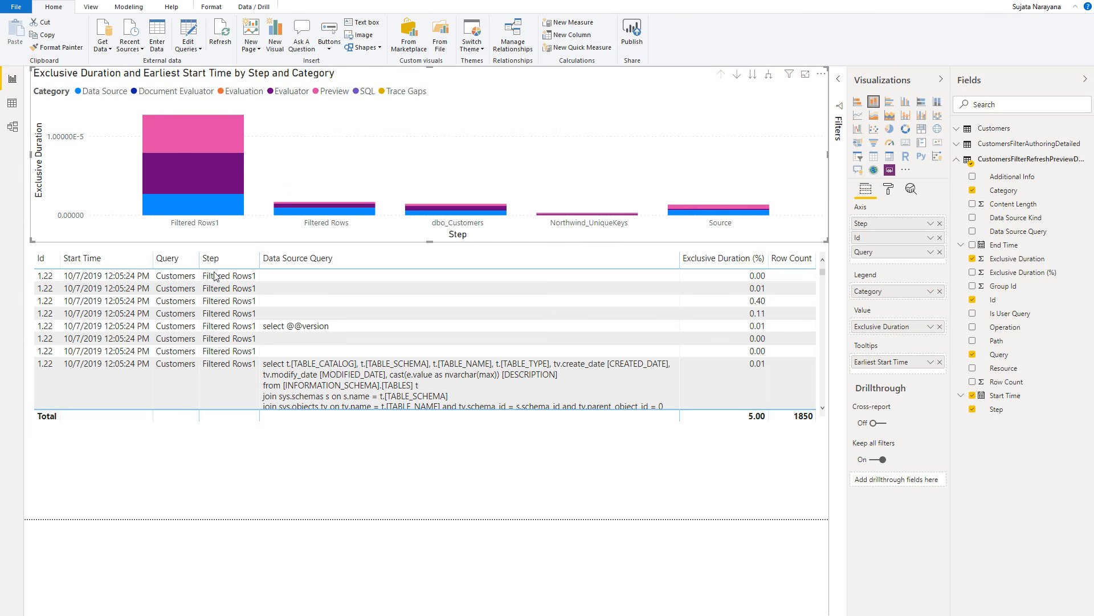
pyautogui.moveTo(174, 141)
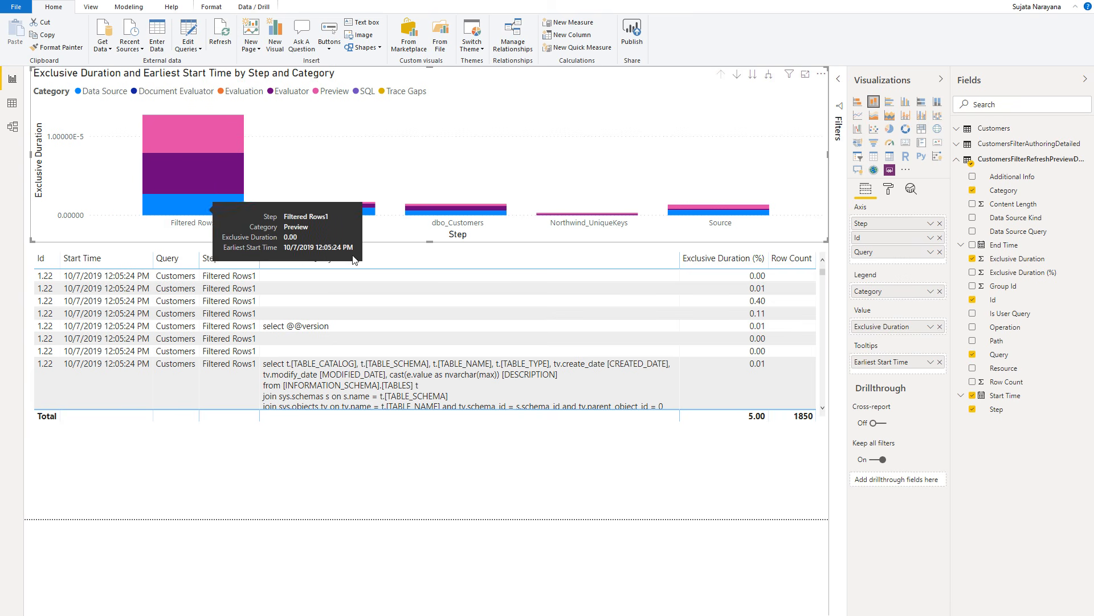
pyautogui.moveTo(505, 215)
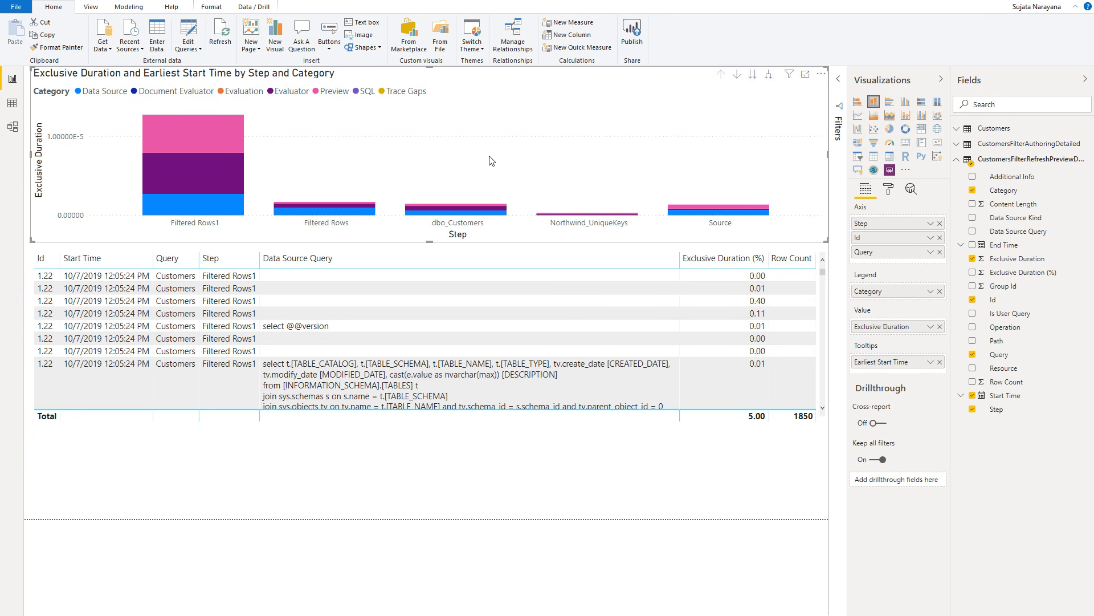
# - Switch to the Power Query Editor, look at the preview refresh options and open the Customers query to review its applied steps
pyautogui.hotkey('alt', 'Tab')
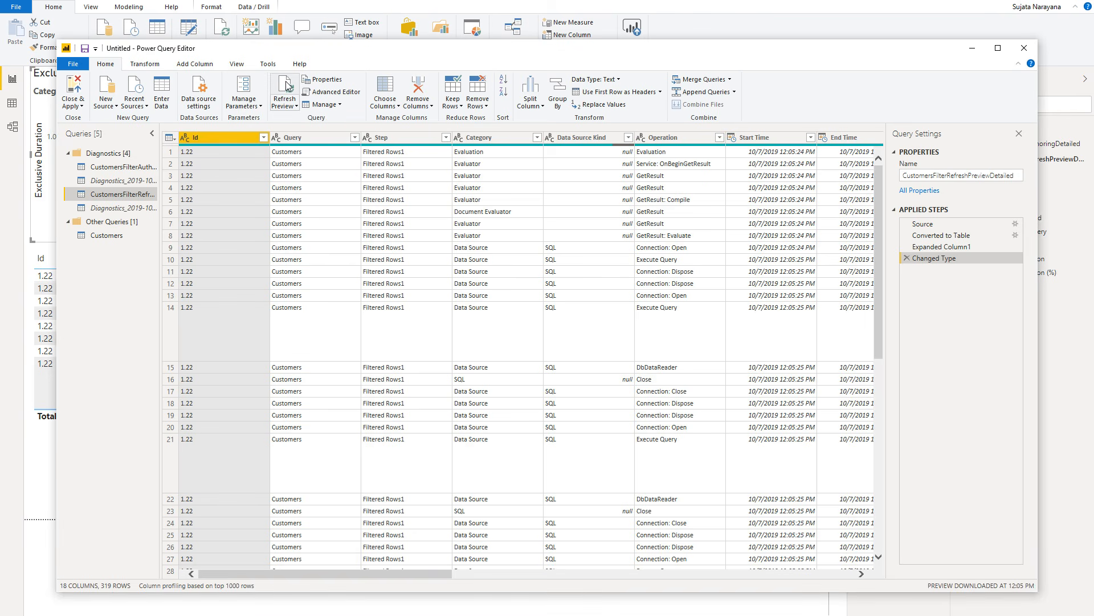
pyautogui.click(285, 103)
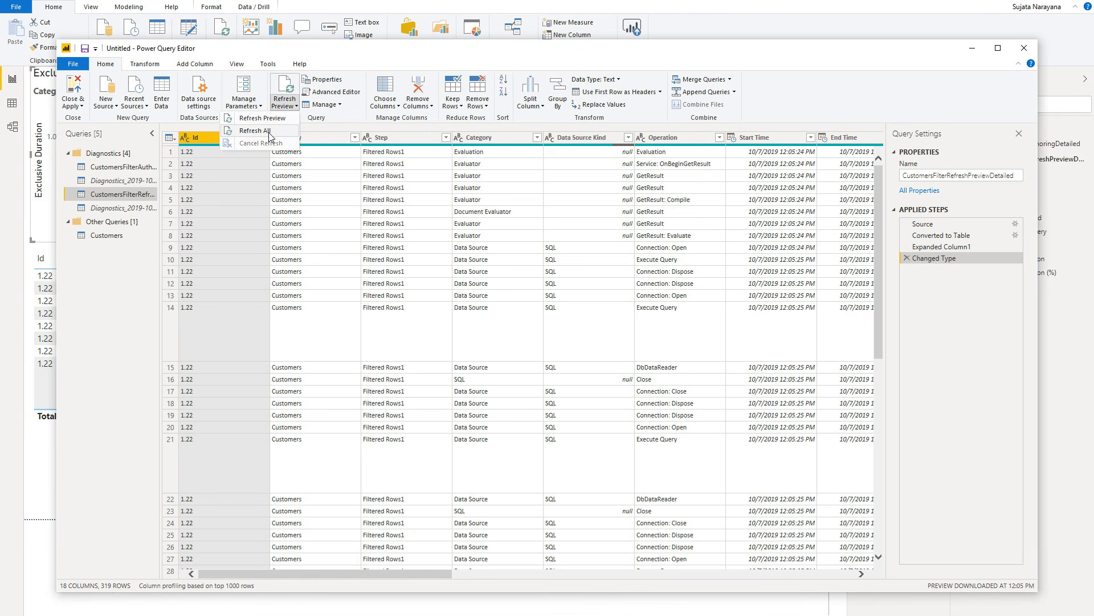
pyautogui.click(844, 91)
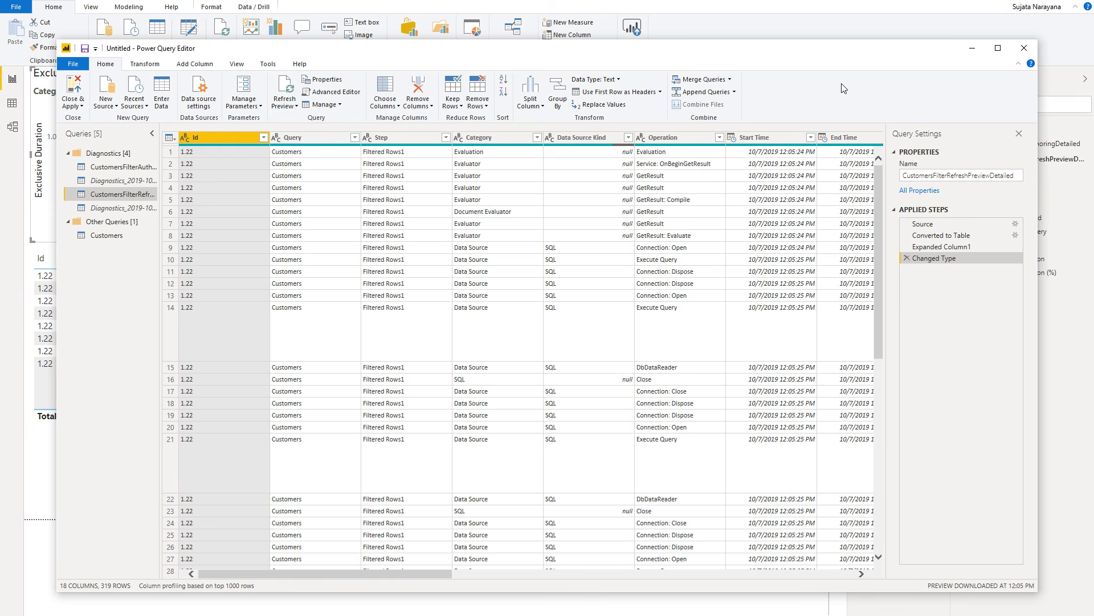
pyautogui.click(130, 237)
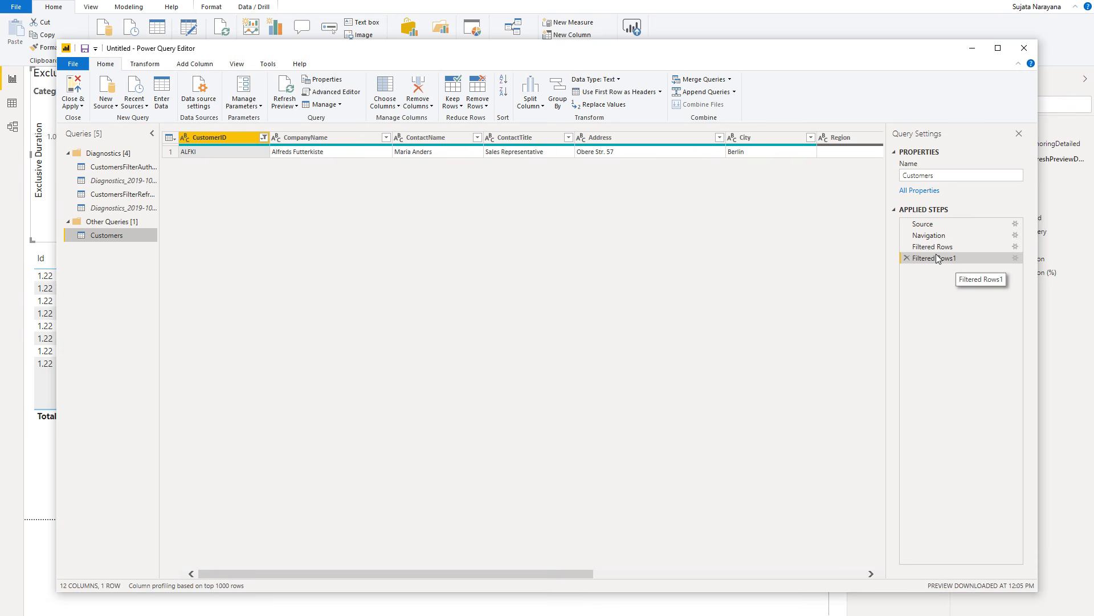
# - Review the Filtered Rows and Source steps of the Customers query, and return to the report
pyautogui.click(939, 247)
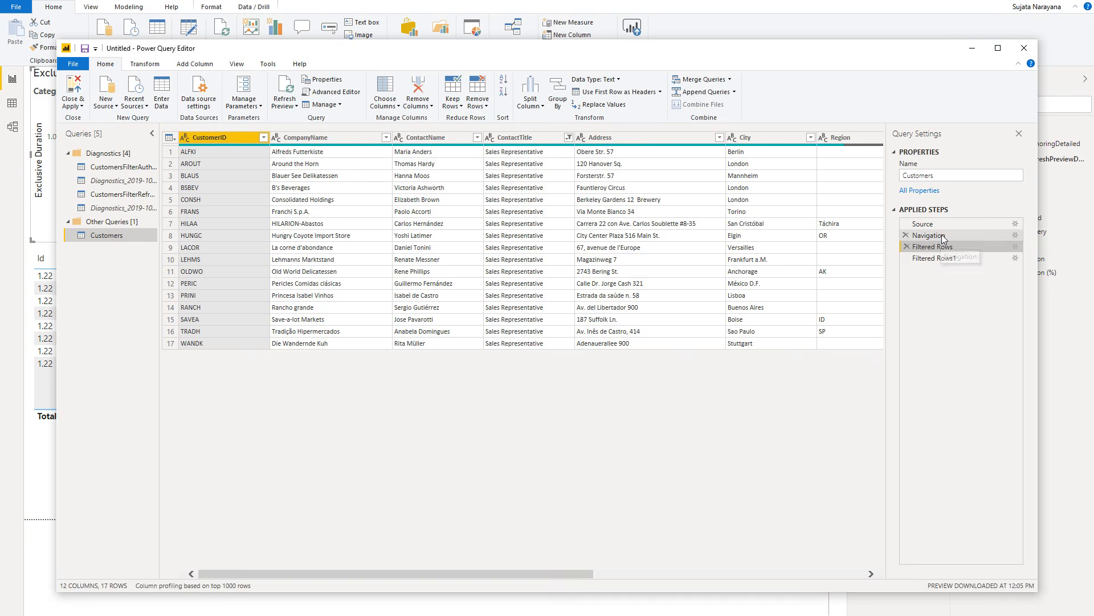
pyautogui.click(942, 224)
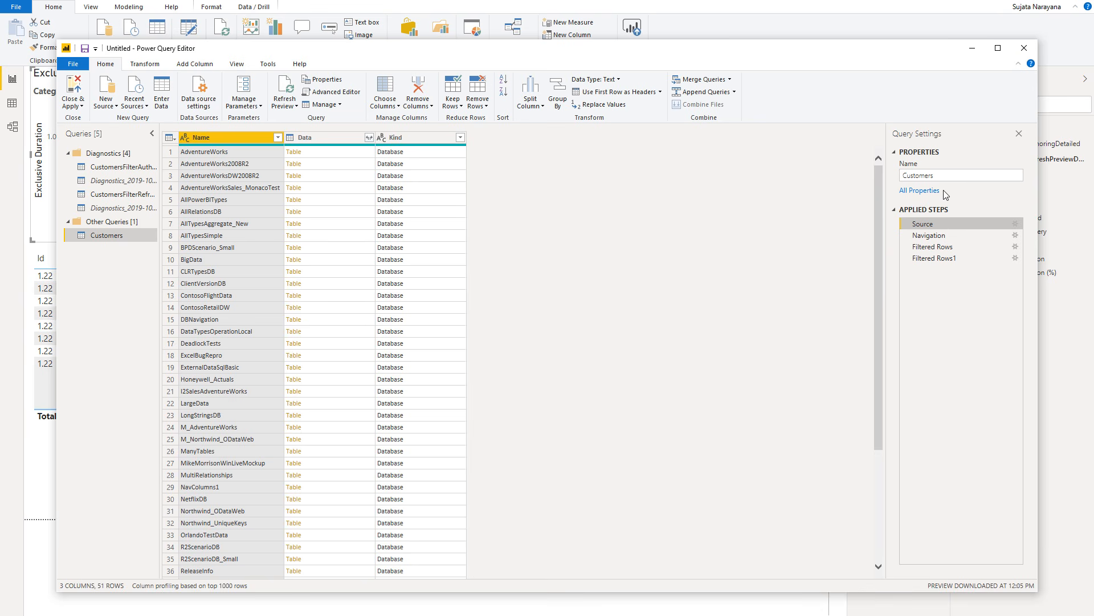
pyautogui.click(972, 48)
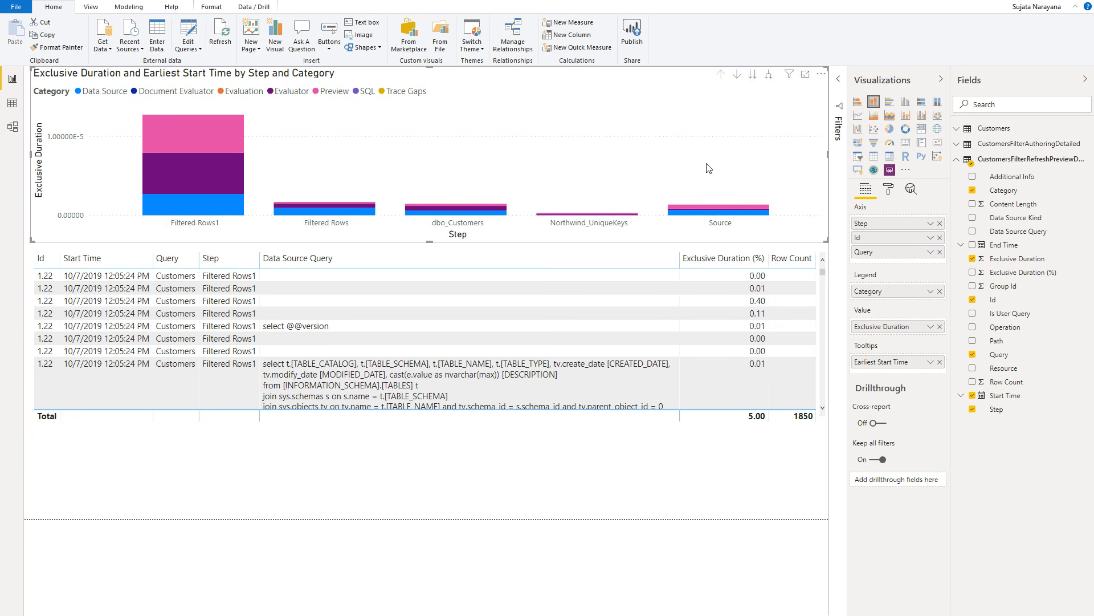
# - Filter the table by the Filtered Rows1 bar and read through its data source queries down to the select top 1000 statement on Customers
pyautogui.click(194, 227)
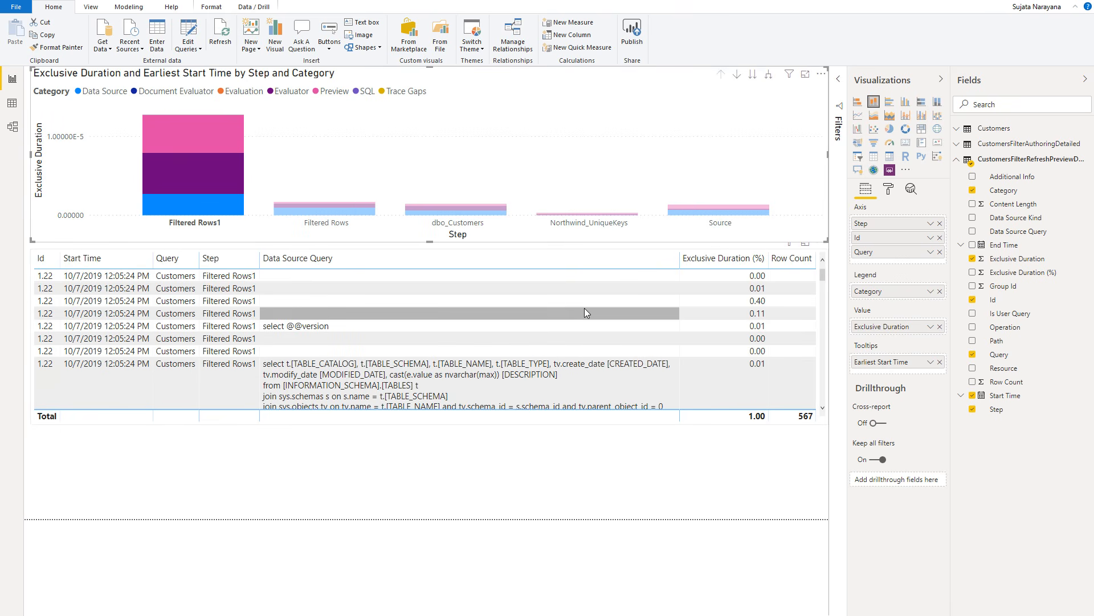
pyautogui.scroll(-3, 586, 312)
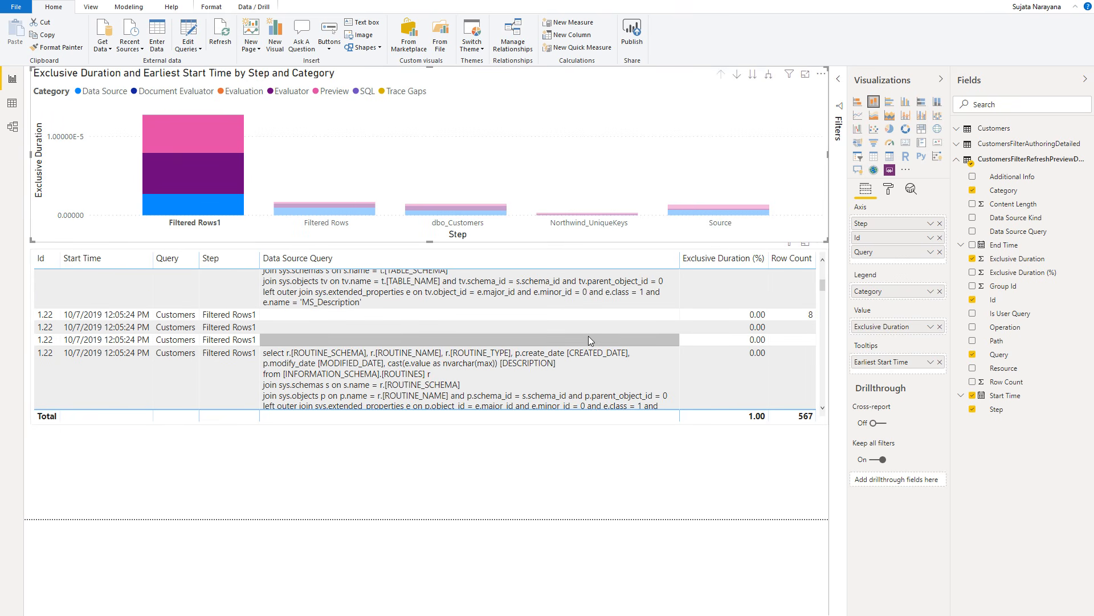
pyautogui.scroll(-3, 602, 326)
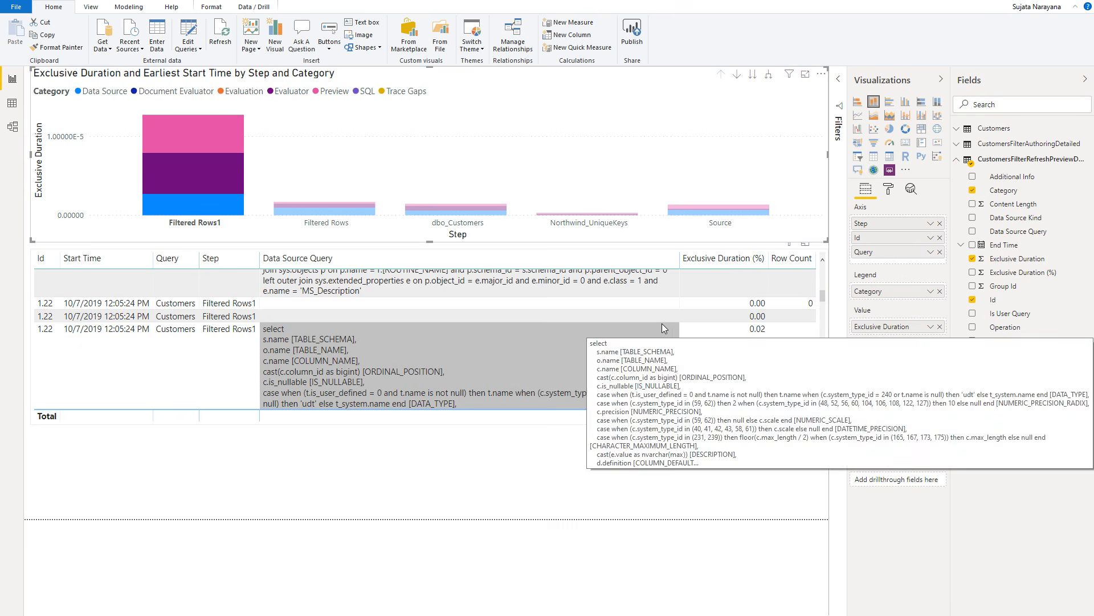
pyautogui.scroll(-3, 662, 323)
pyautogui.scroll(-3, 628, 316)
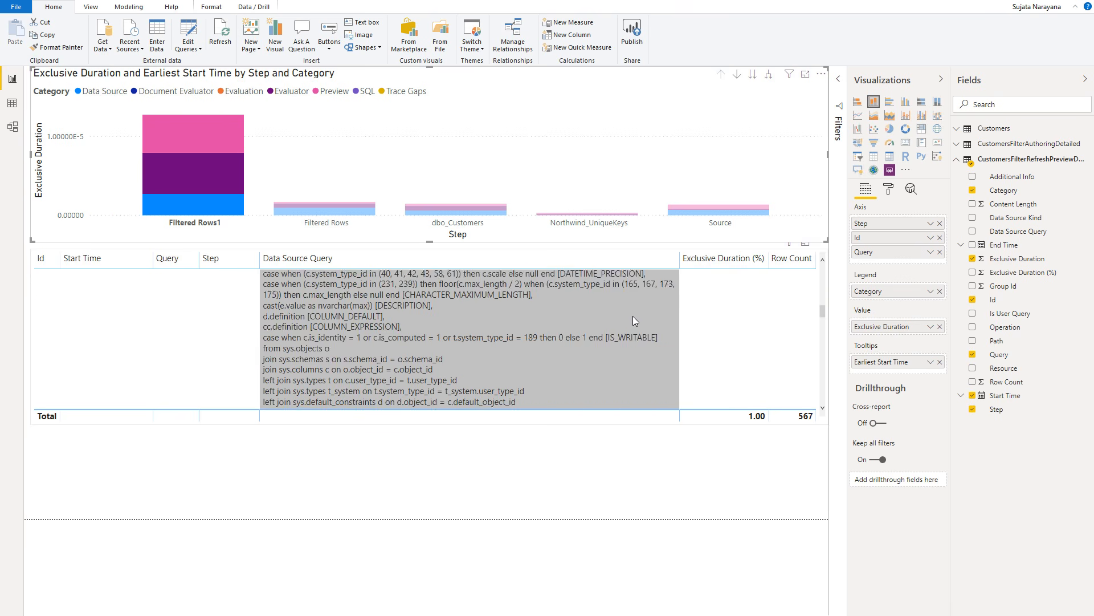
pyautogui.scroll(-3, 633, 316)
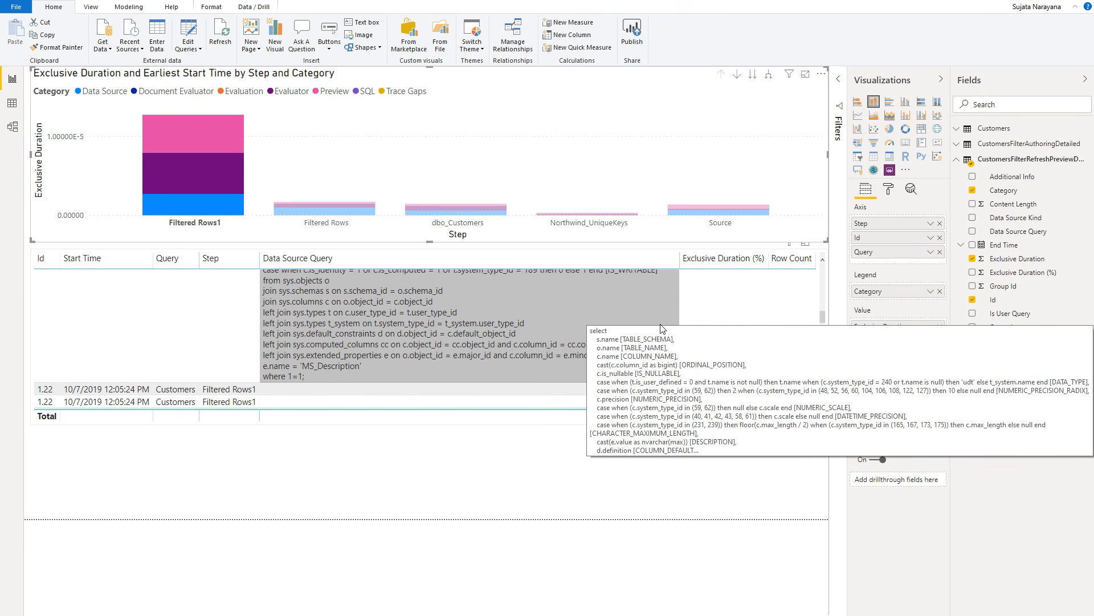
pyautogui.scroll(-3, 612, 318)
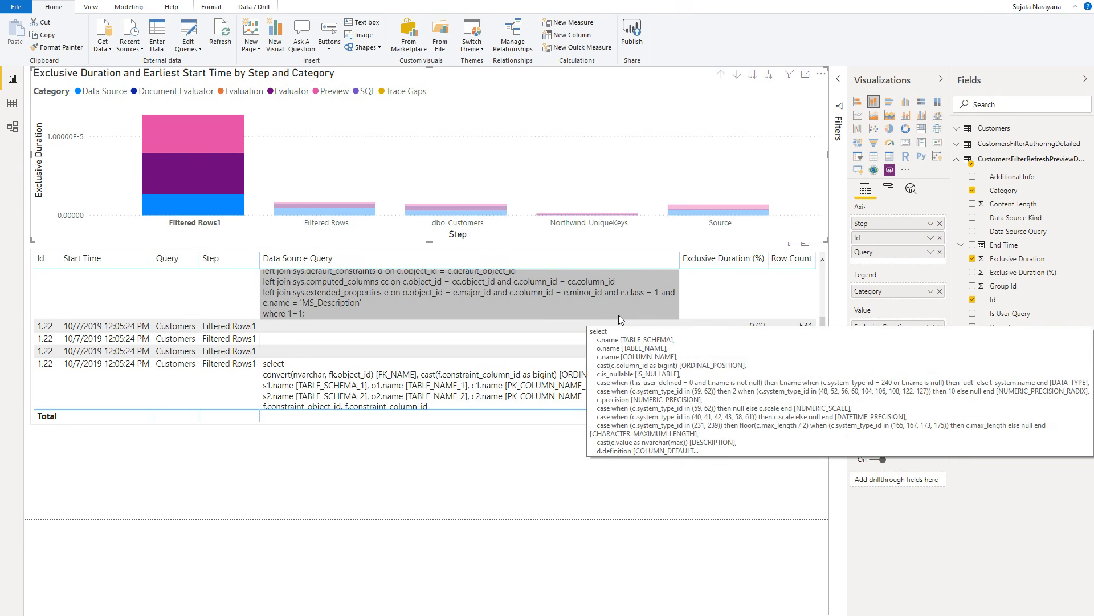
pyautogui.scroll(-5, 605, 315)
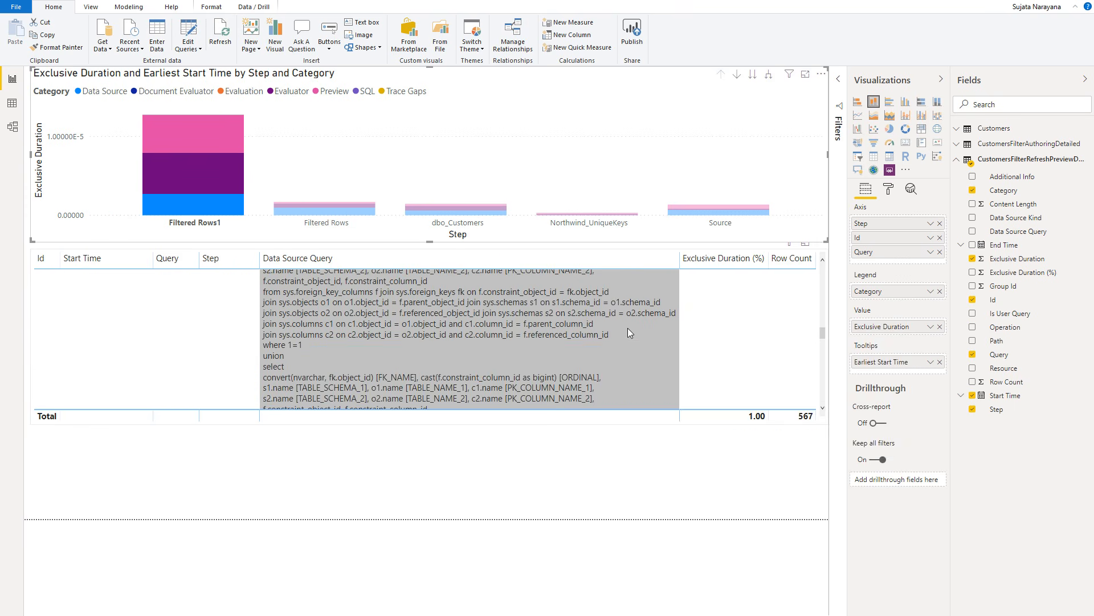
pyautogui.scroll(-5, 606, 323)
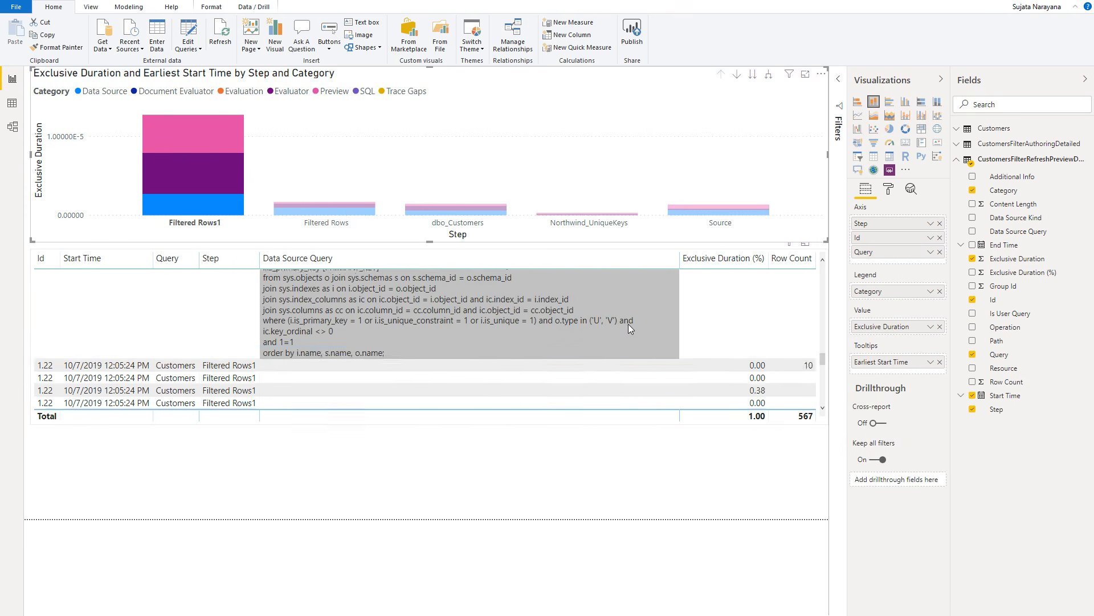
pyautogui.scroll(-5, 640, 325)
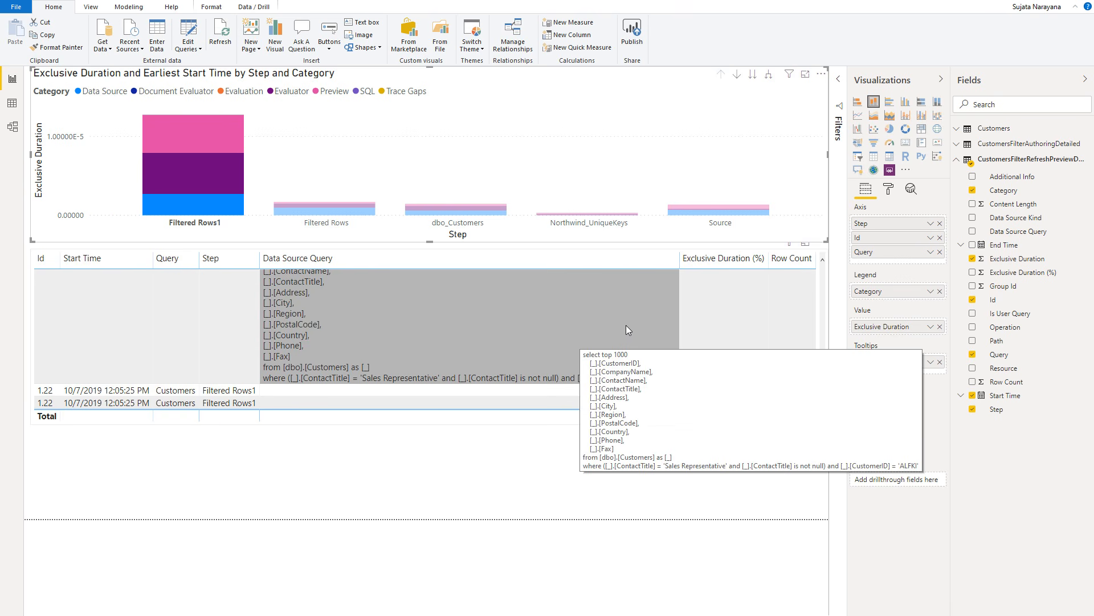
pyautogui.scroll(-2, 626, 326)
pyautogui.scroll(4, 597, 319)
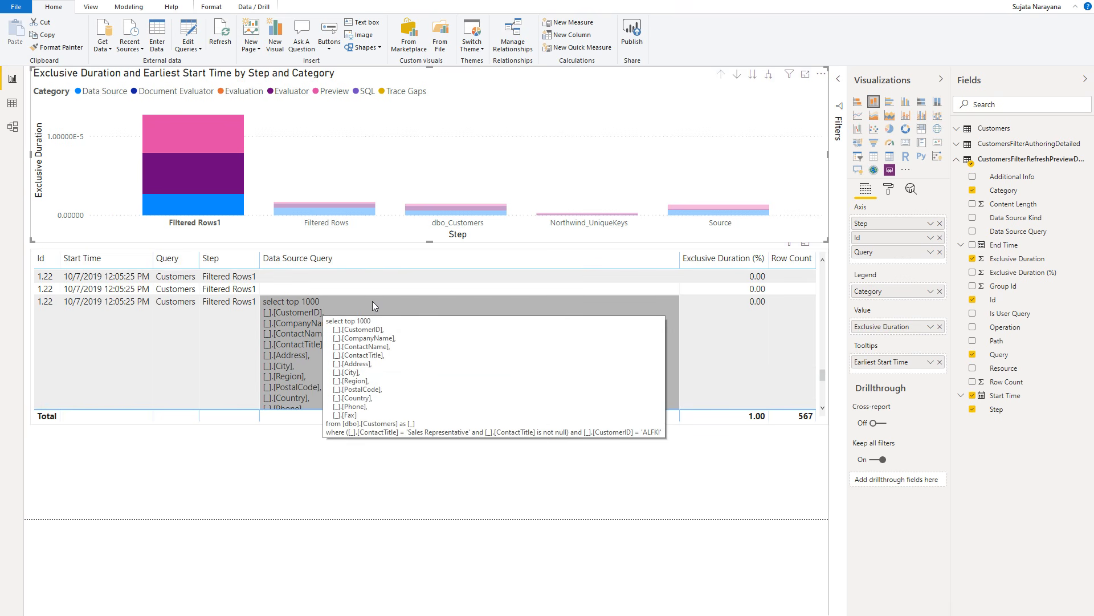
pyautogui.scroll(-2, 372, 301)
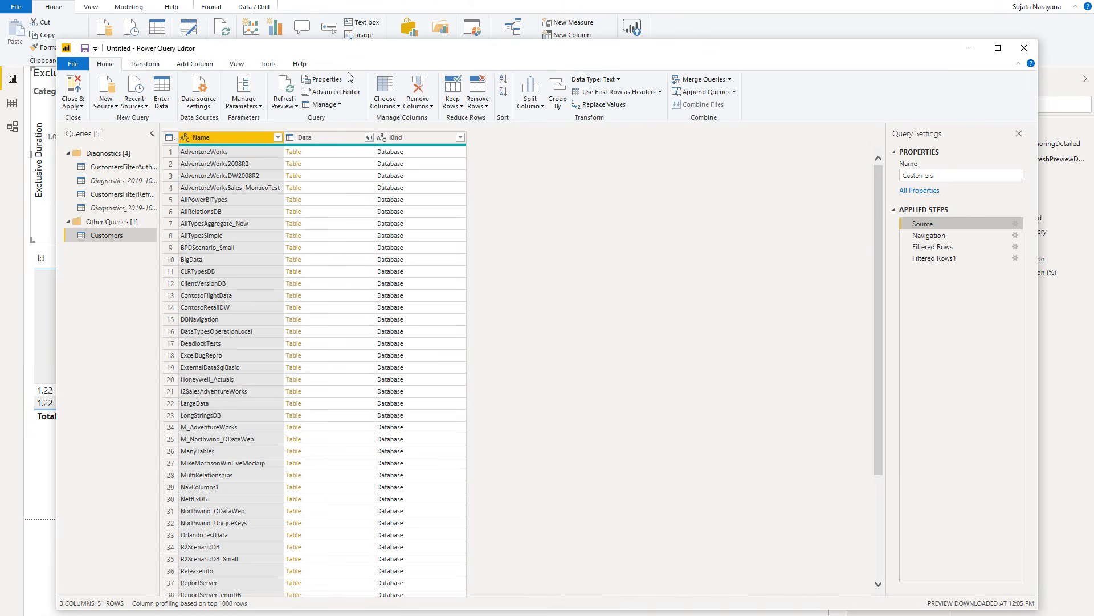
# - Record query diagnostics in the Power Query Editor while refreshing the Customers table's data from the report, and stop the recording
pyautogui.click(268, 65)
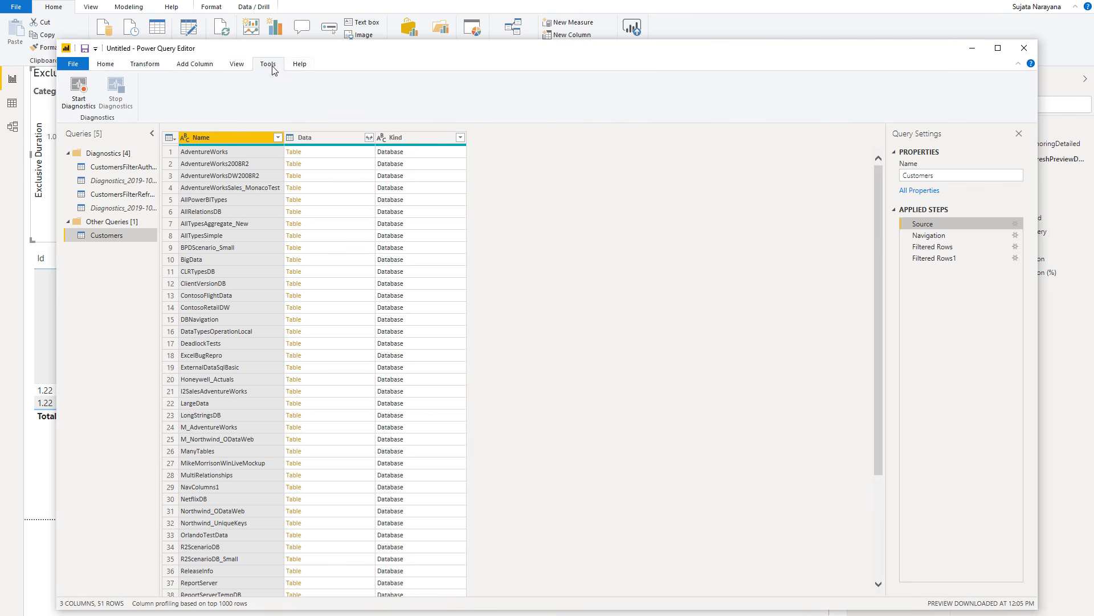
pyautogui.click(68, 97)
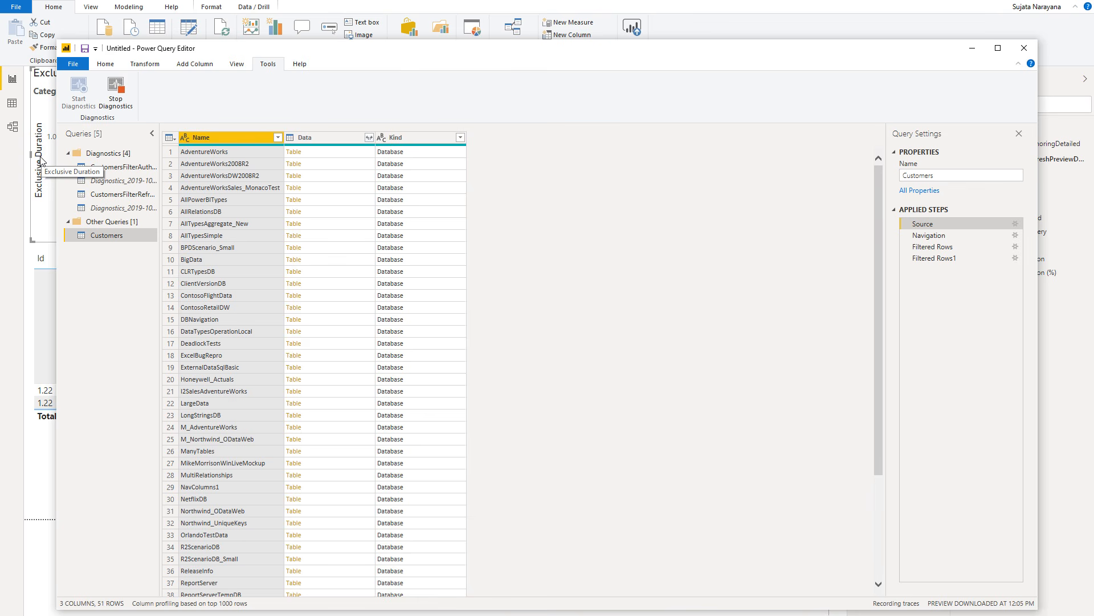
pyautogui.click(11, 167)
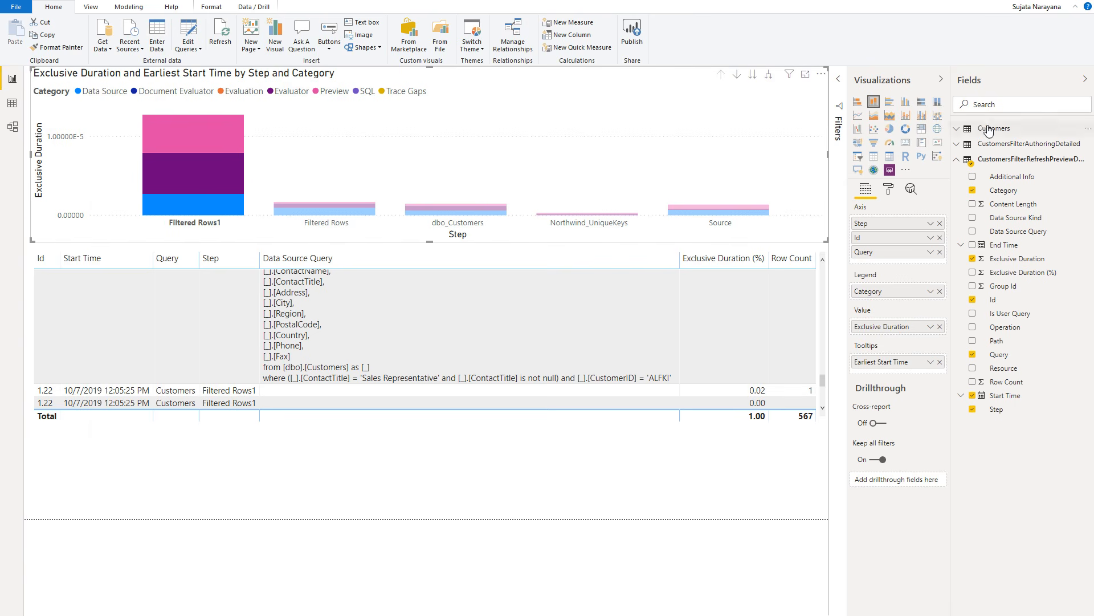
pyautogui.rightClick(1005, 142)
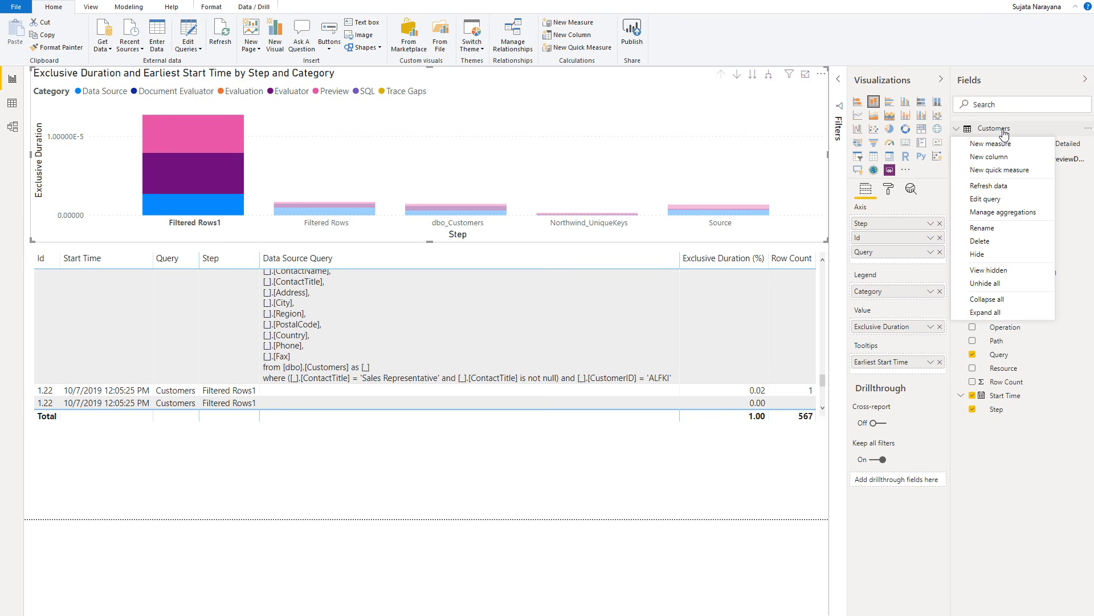
pyautogui.click(1003, 187)
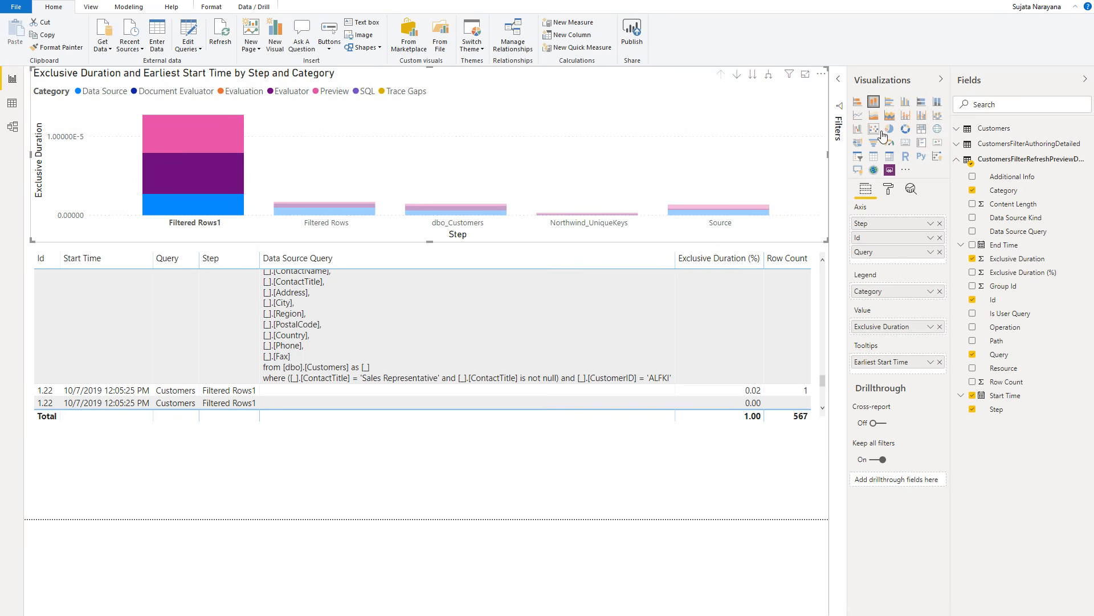
pyautogui.hotkey('alt', 'Tab')
pyautogui.click(115, 91)
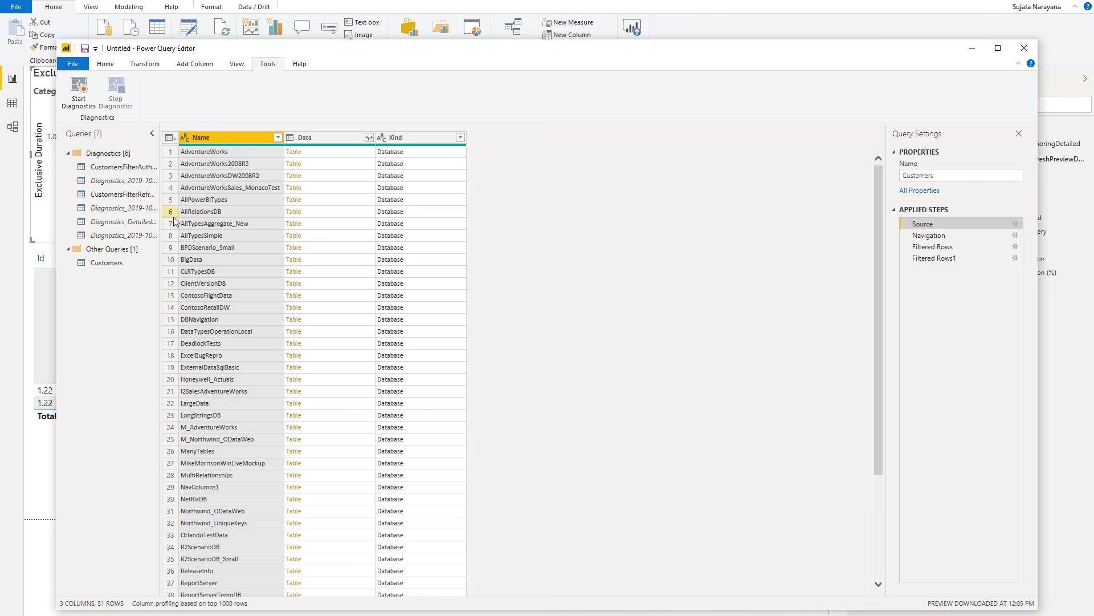
# - Rename the Diagnostics_Detailed_2019-10-07_12:10 query as CustomersFilterRefreshDetailed
pyautogui.doubleClick(127, 227)
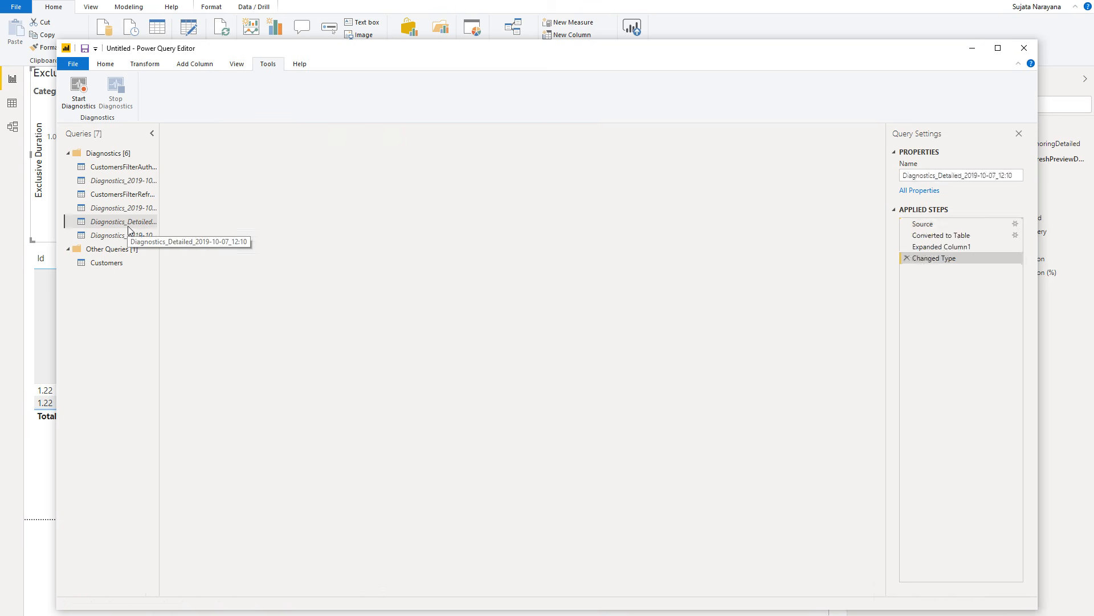
pyautogui.write('CustomersFilter')
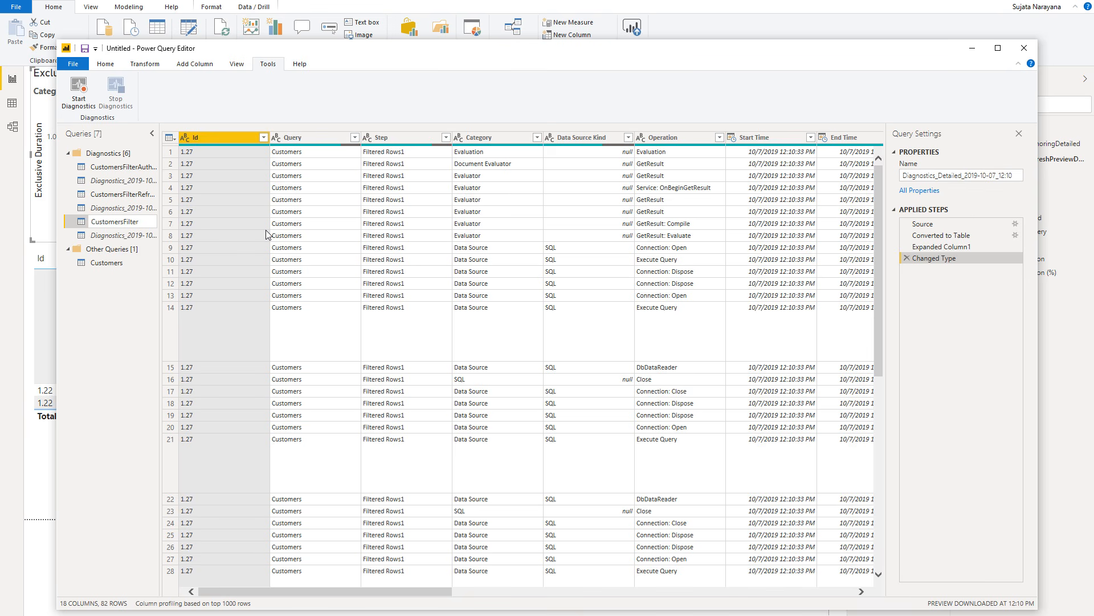
pyautogui.write('RefreshDetailed')
pyautogui.press('Return')
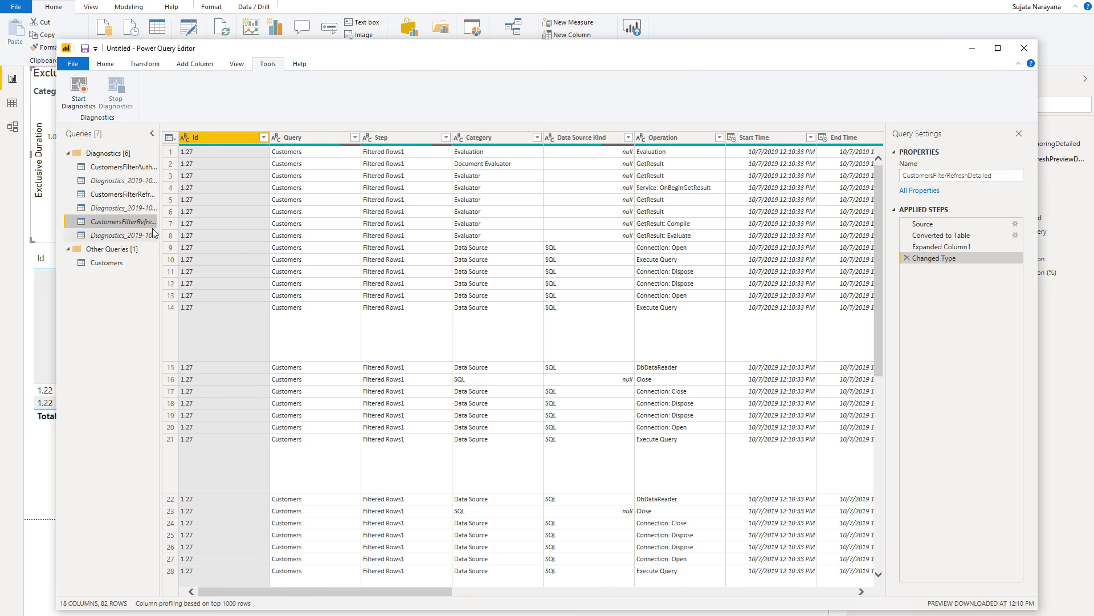
# - Enable loading of the CustomersFilterRefreshDetailed query, and close the Power Query Editor with the changes applied
pyautogui.rightClick(143, 222)
pyautogui.click(179, 284)
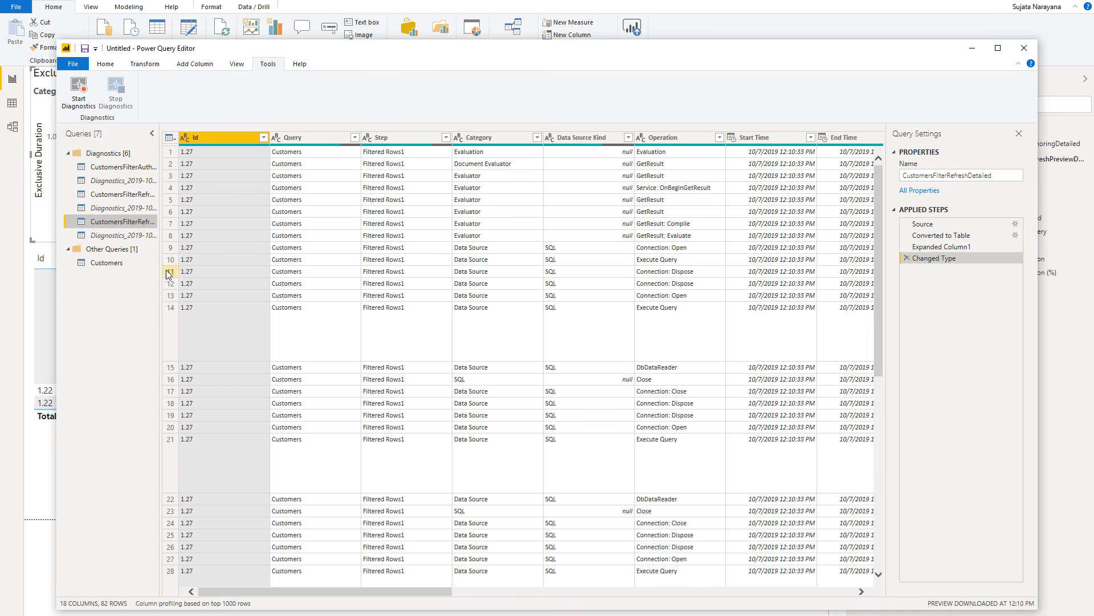
pyautogui.click(113, 67)
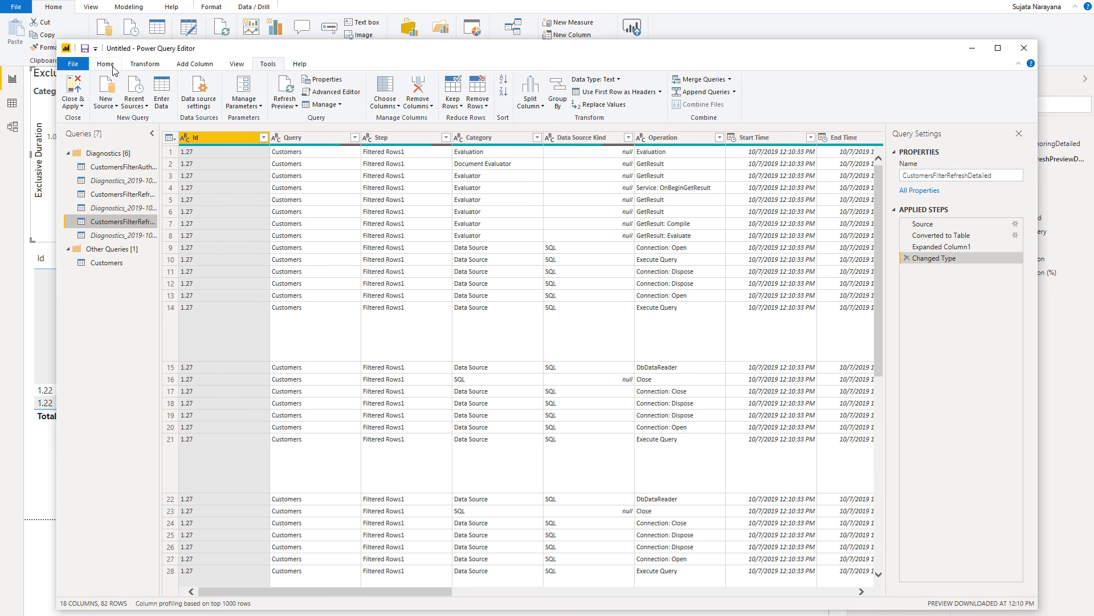
pyautogui.click(73, 92)
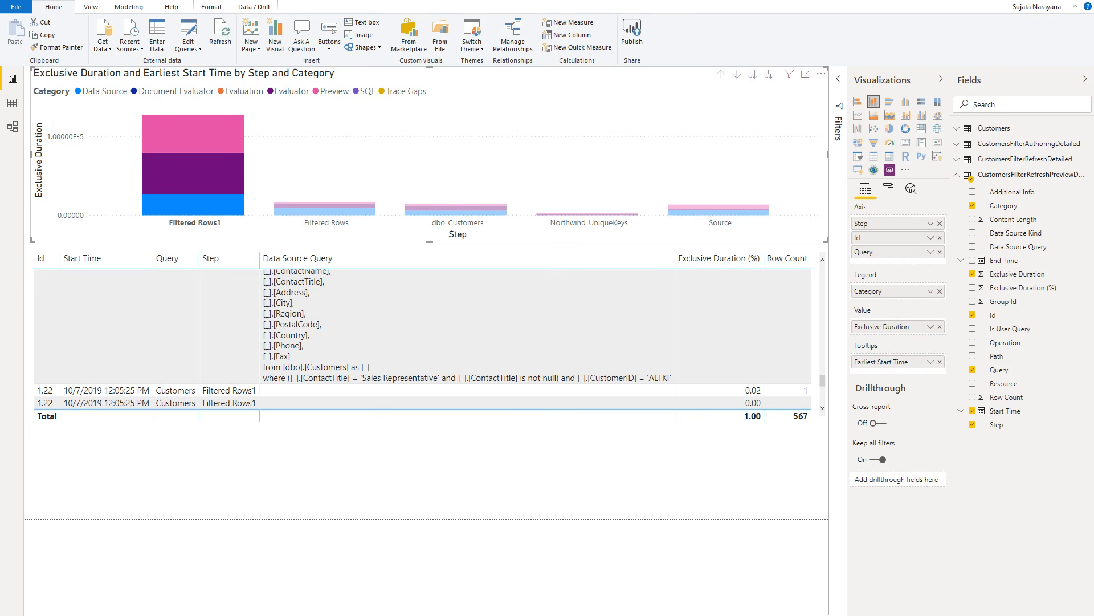
# - Duplicate the preview refresh report page and select the stacked column chart on the copy
pyautogui.rightClick(200, 615)
pyautogui.click(218, 578)
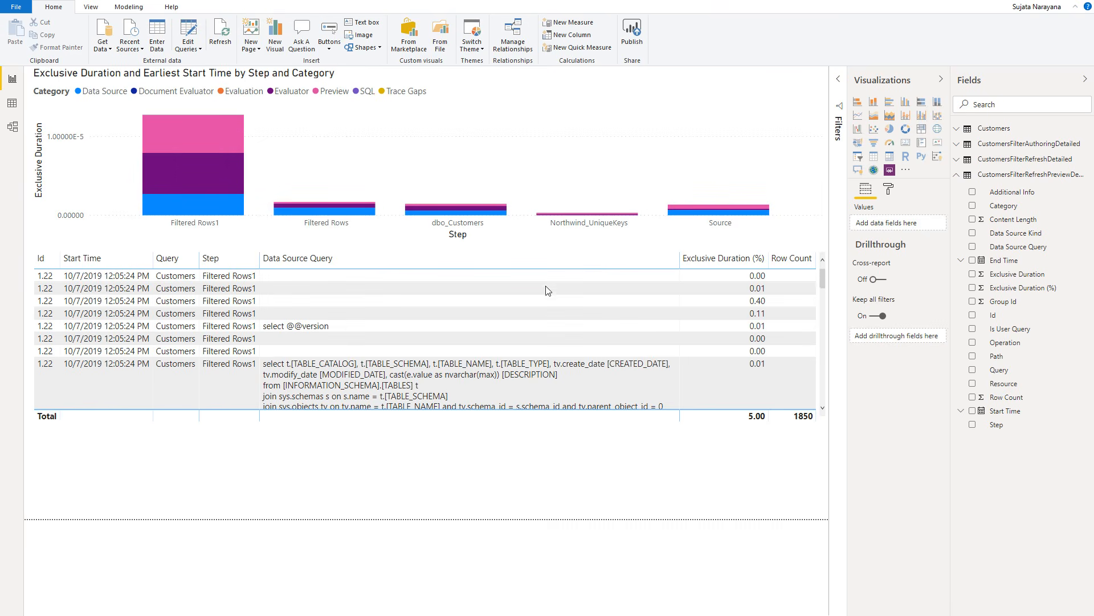
pyautogui.click(826, 98)
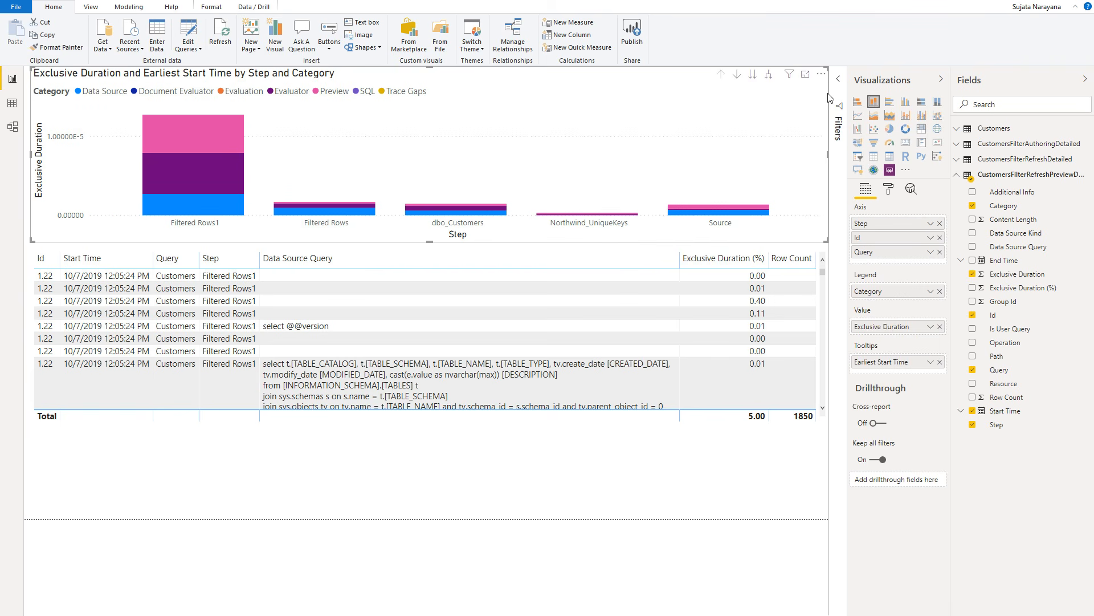
# - Replace the chart's axis fields with Step, Id and Query and its legend with Category, all from CustomersFilterRefreshDetailed
pyautogui.click(960, 176)
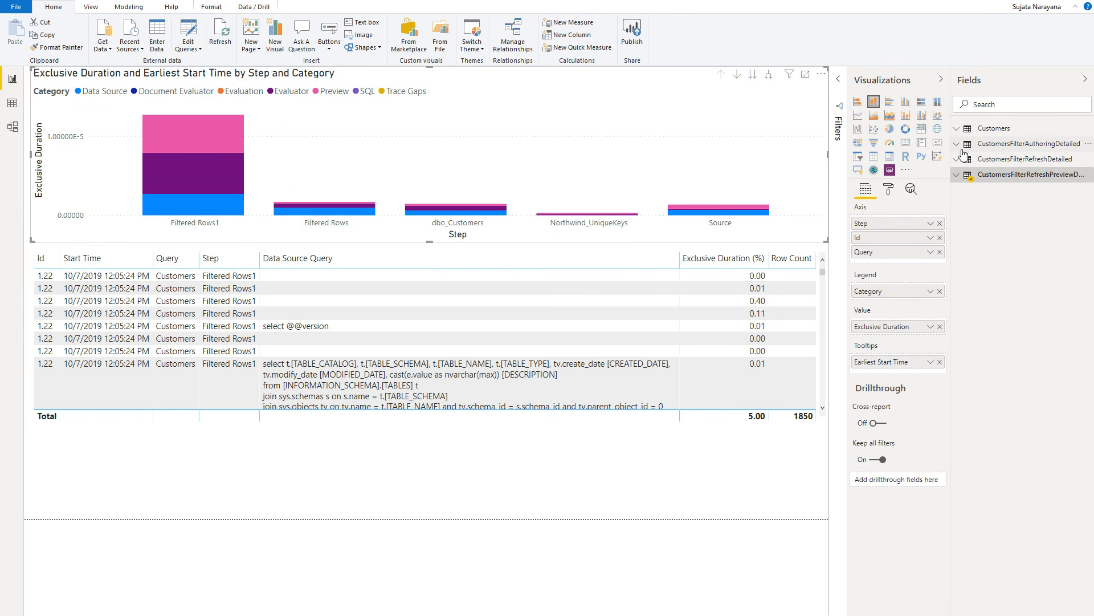
pyautogui.click(959, 157)
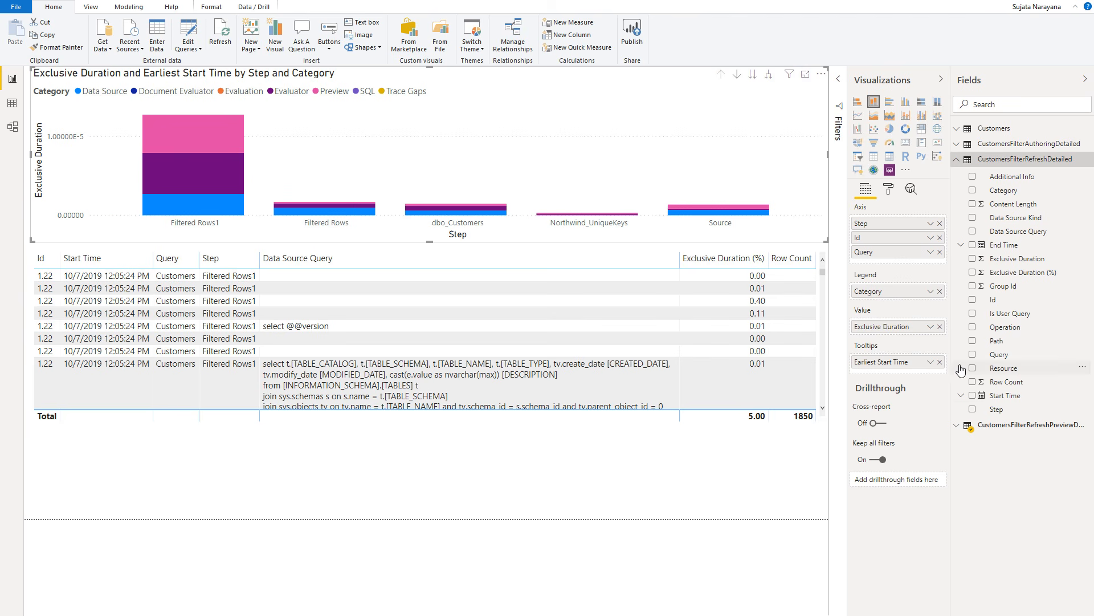
pyautogui.click(973, 411)
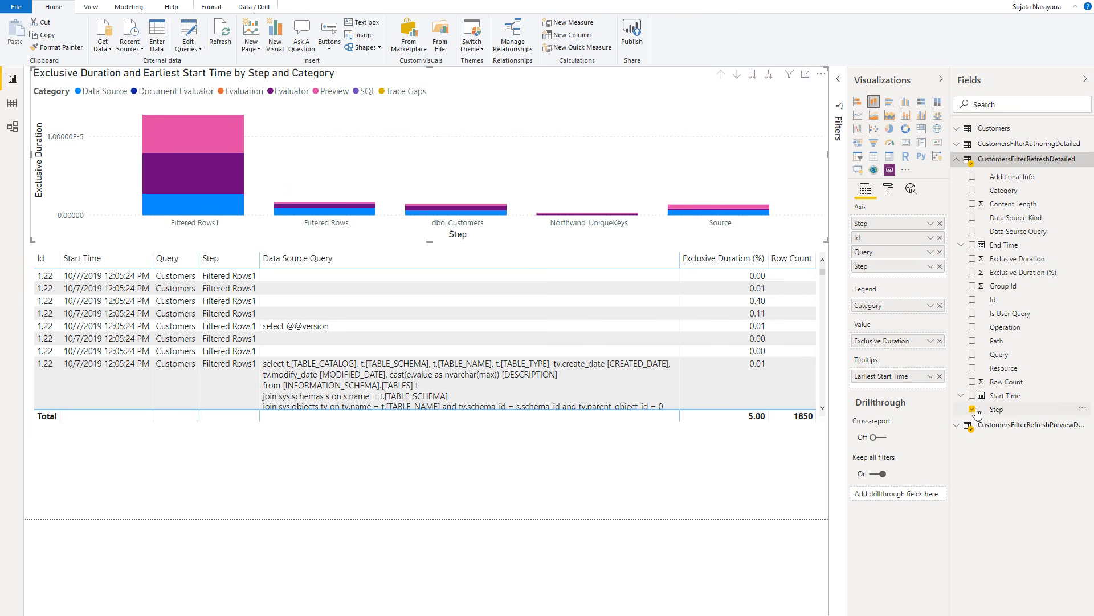
pyautogui.click(975, 302)
pyautogui.click(973, 355)
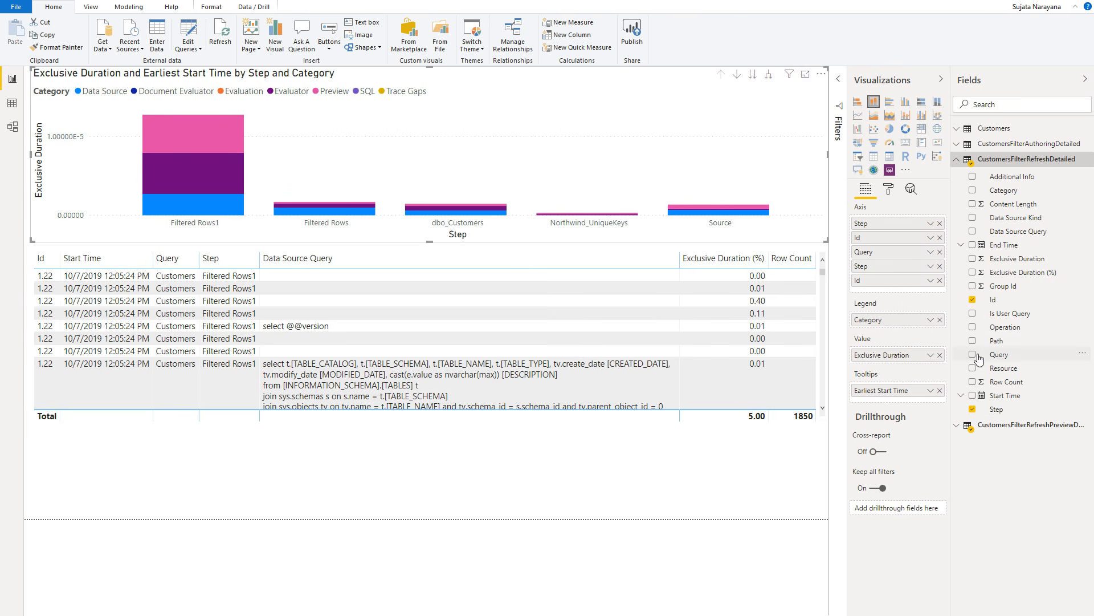
pyautogui.click(940, 224)
pyautogui.click(941, 224)
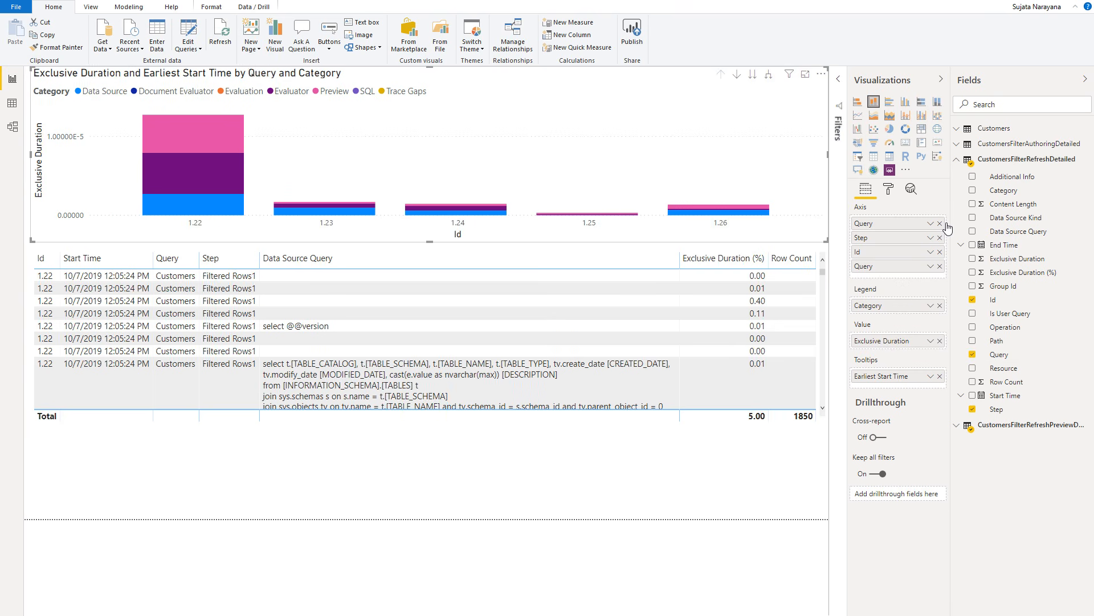
pyautogui.click(941, 223)
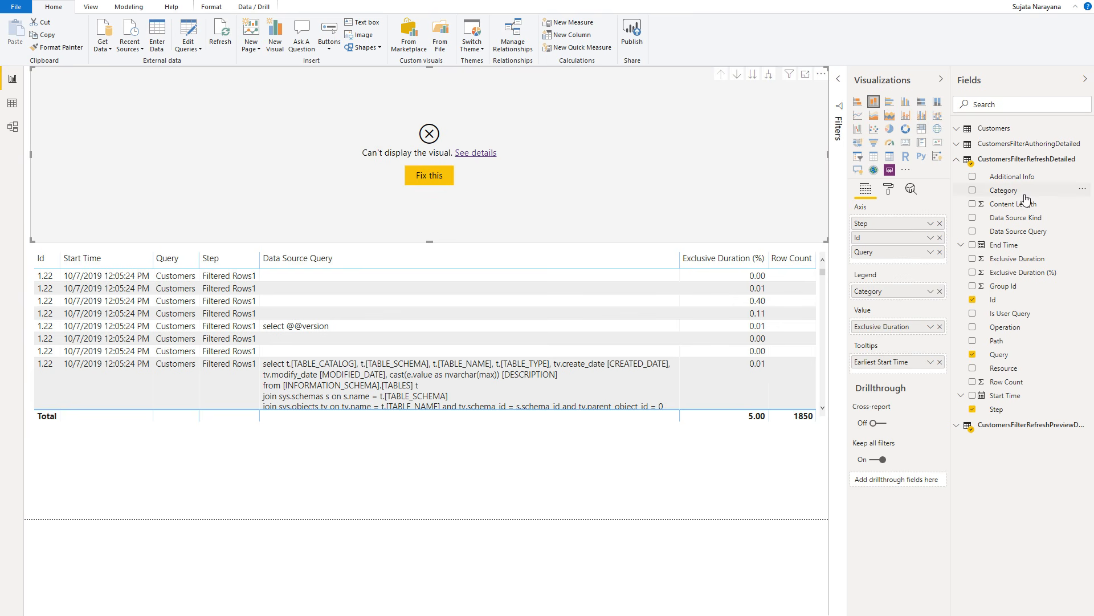
pyautogui.moveTo(892, 292); pyautogui.dragTo(916, 298)
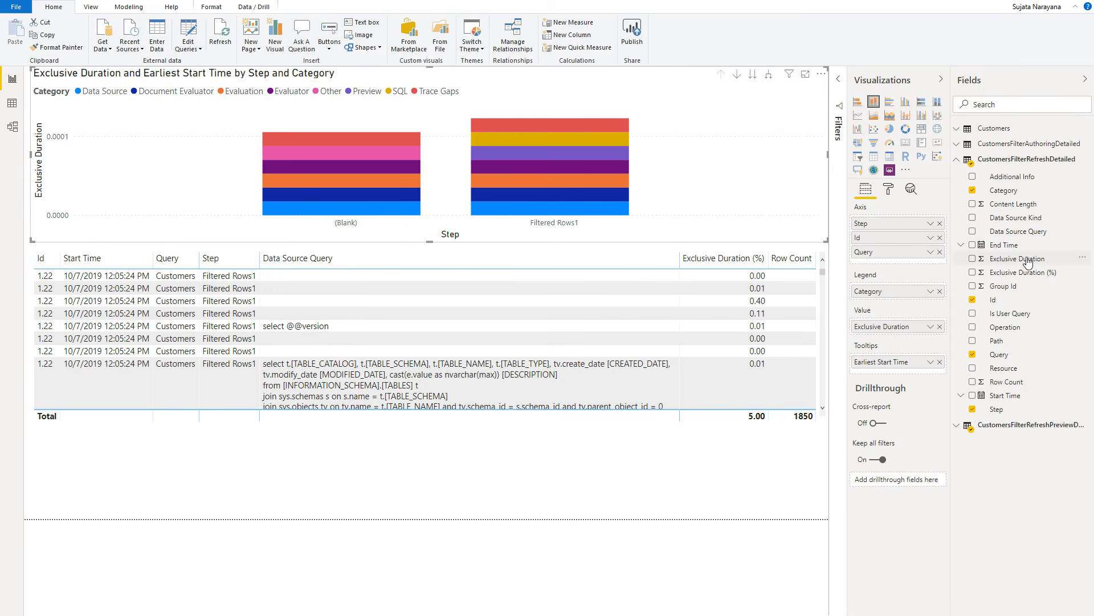
# - Replace the chart's value with Exclusive Duration and its tooltip with the earliest Start Time, both from CustomersFilterRefreshDetailed
pyautogui.moveTo(1028, 260); pyautogui.dragTo(918, 330)
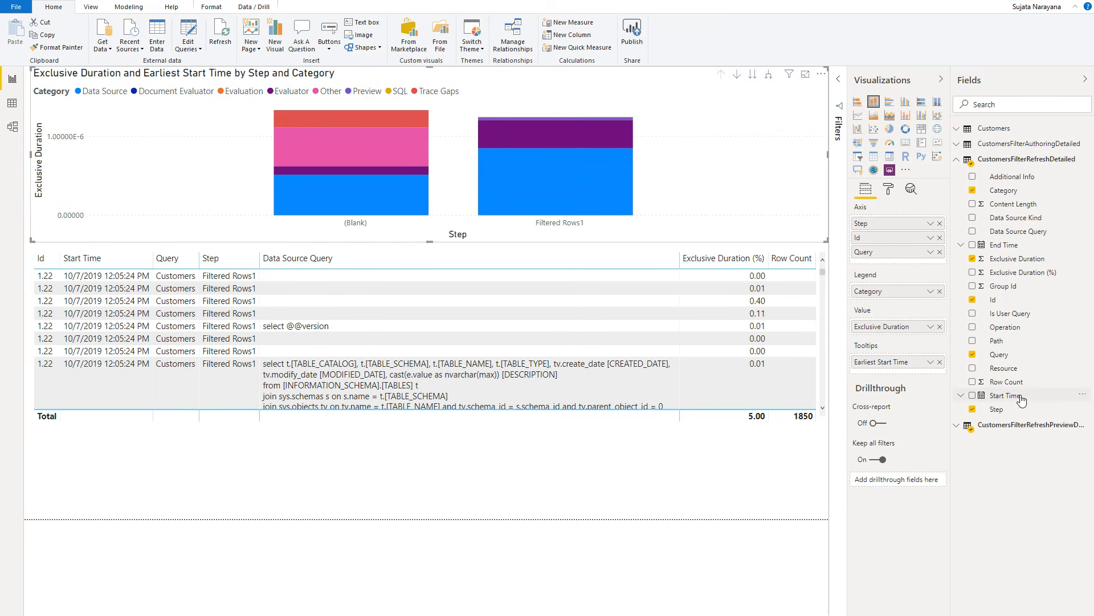
pyautogui.moveTo(1021, 400); pyautogui.dragTo(912, 370)
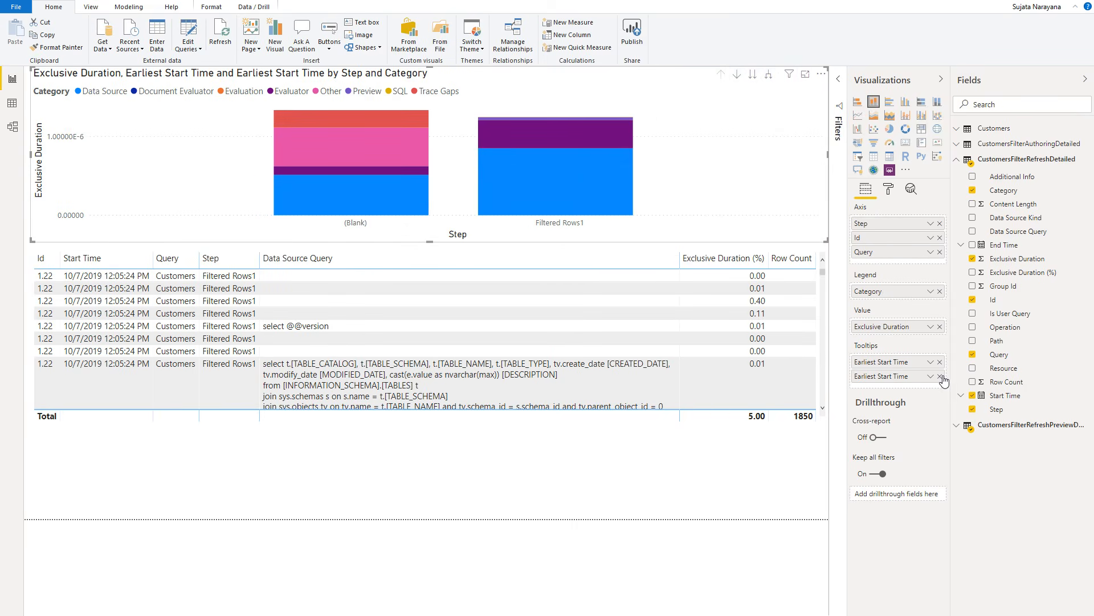
pyautogui.click(940, 376)
pyautogui.click(940, 361)
pyautogui.moveTo(1021, 396); pyautogui.dragTo(903, 358)
pyautogui.click(930, 362)
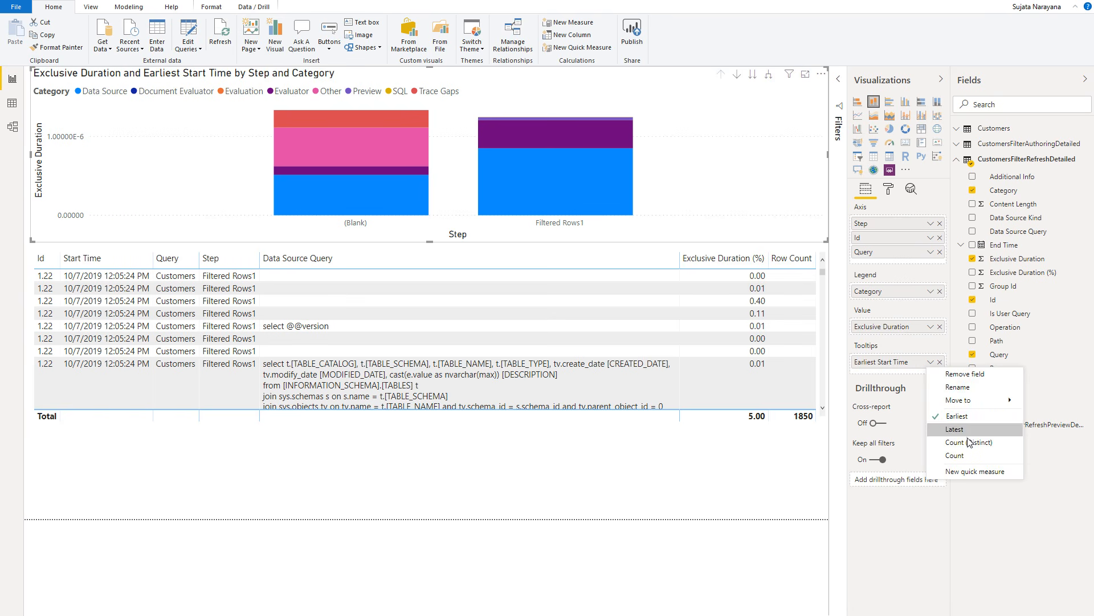
pyautogui.click(1061, 540)
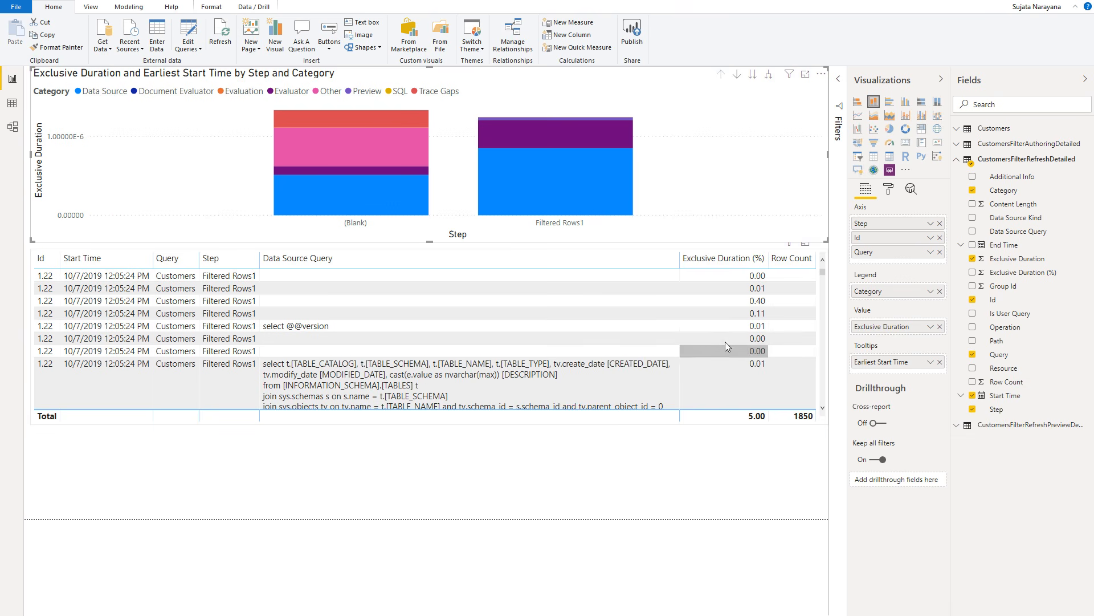
# - Add Id, Start Time, Query, Step, Data Source Query, Exclusive Duration (%) and Row Count from CustomersFilterRefreshDetailed to the table visual
pyautogui.click(278, 425)
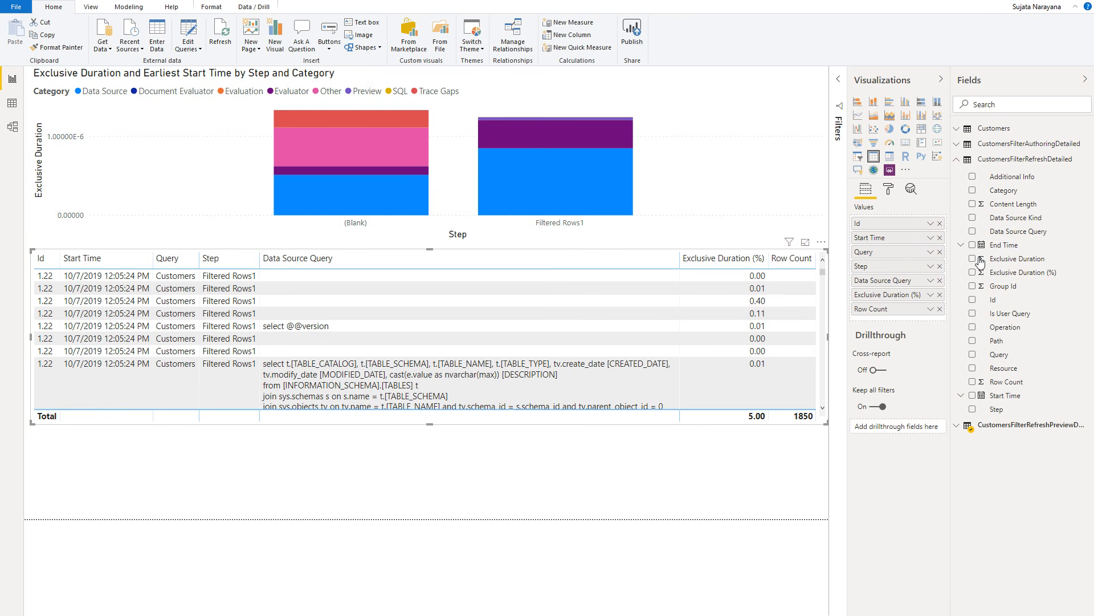
pyautogui.click(973, 300)
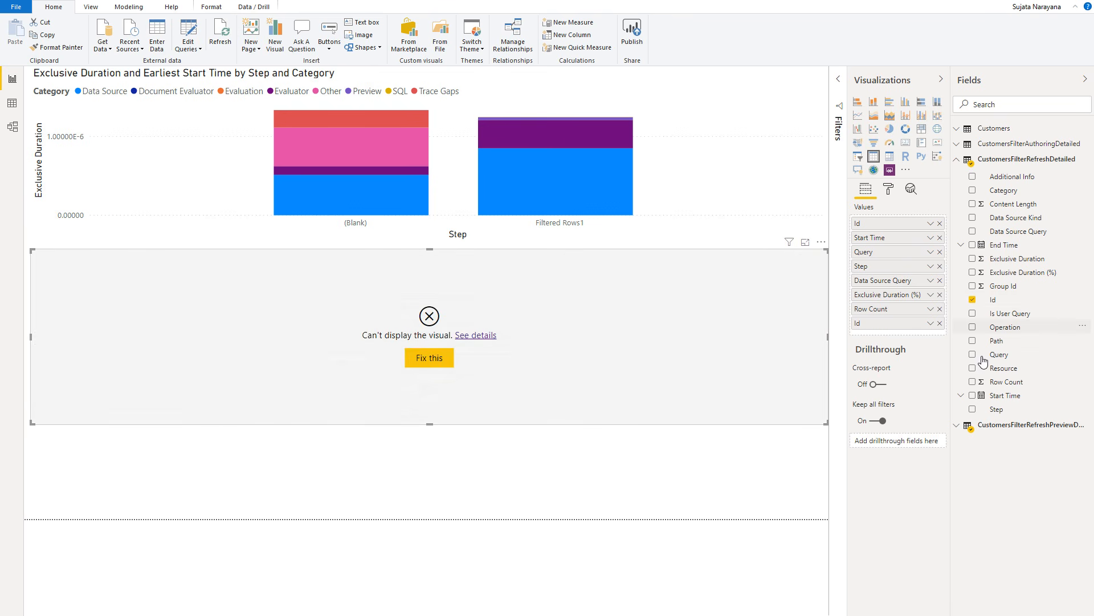
pyautogui.click(972, 395)
pyautogui.click(930, 338)
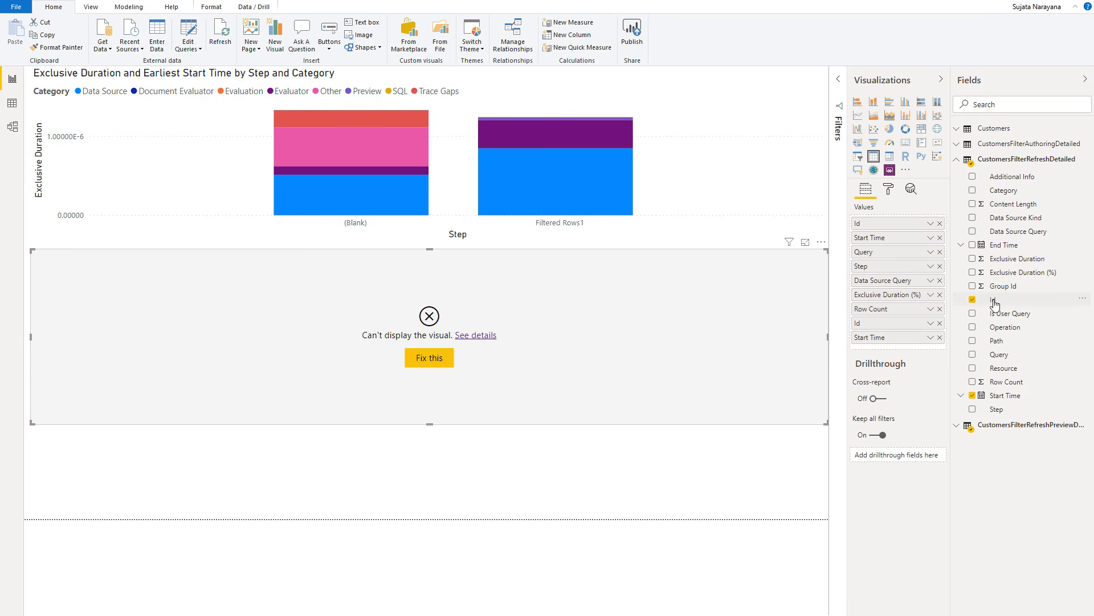
pyautogui.click(974, 355)
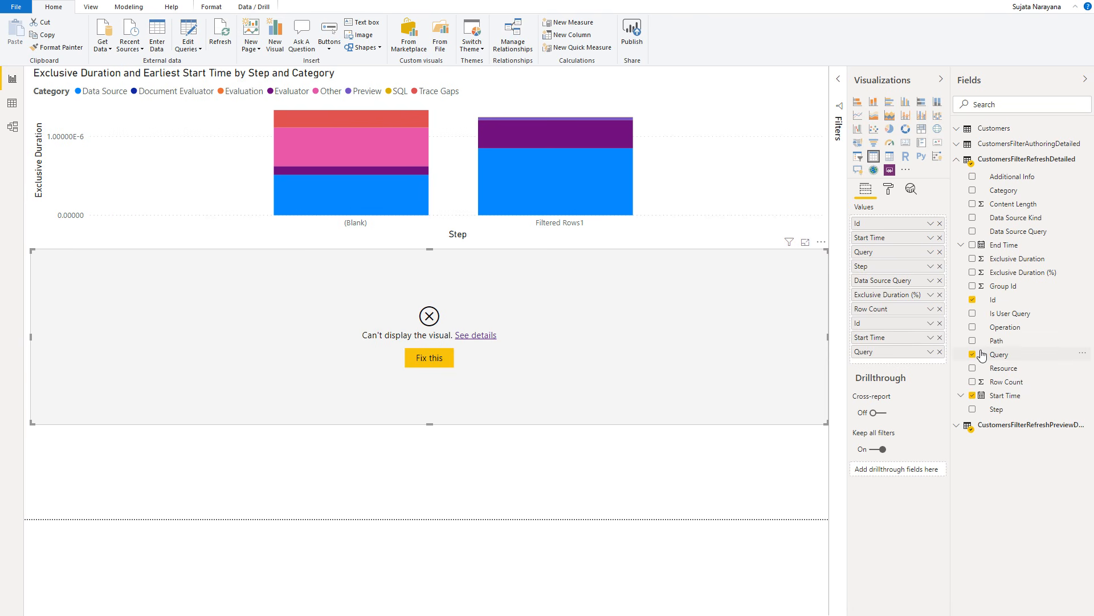
pyautogui.click(976, 409)
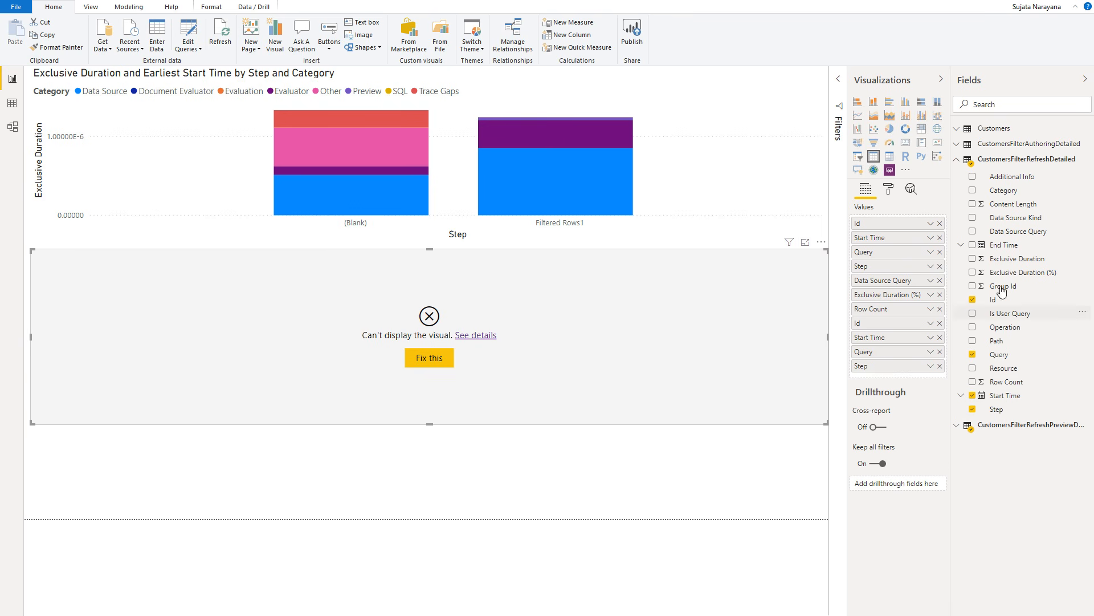
pyautogui.click(975, 232)
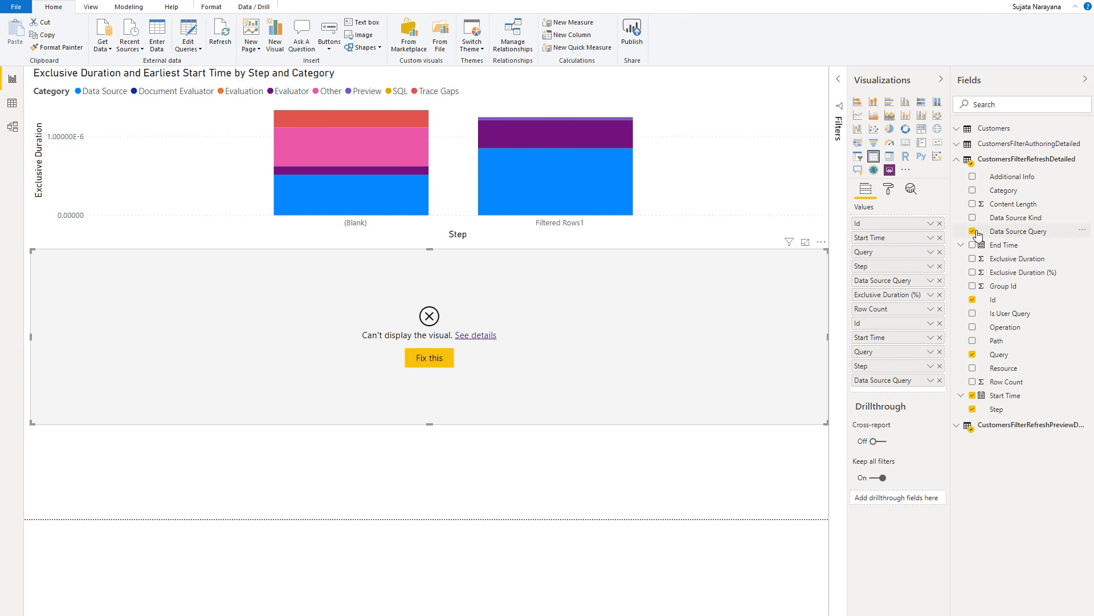
pyautogui.click(976, 274)
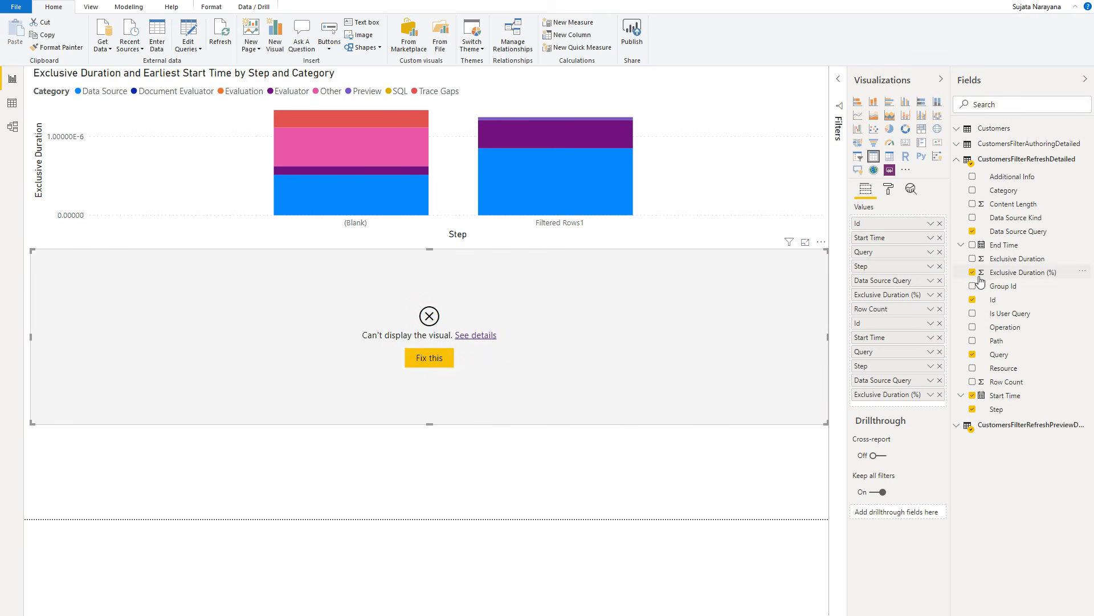
pyautogui.click(973, 382)
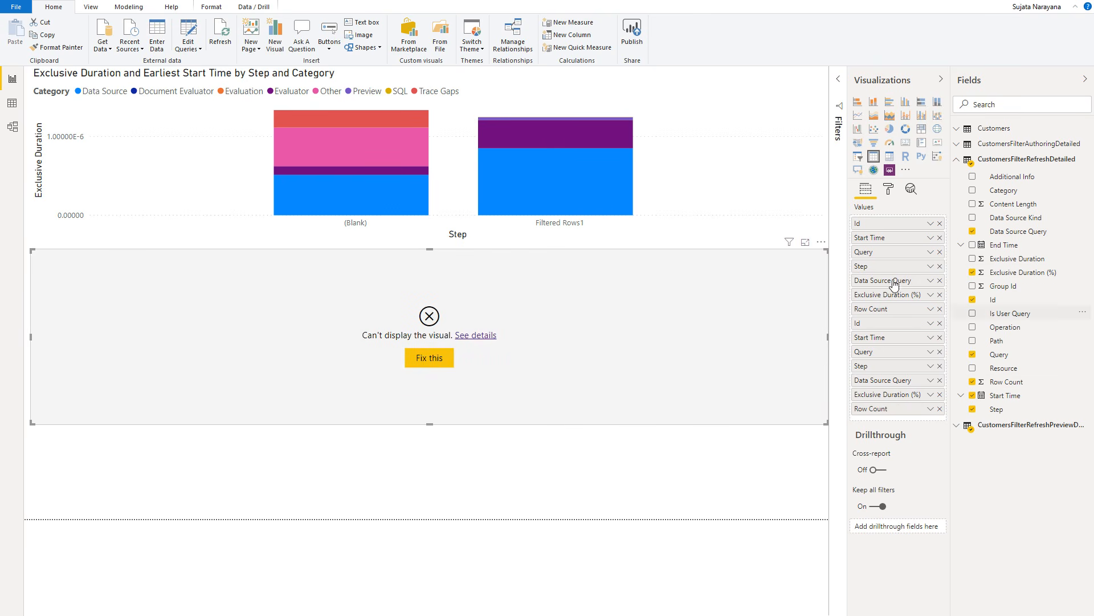
# - Remove the seven older preview refresh fields, from Id through Row Count, from the table visual's values
pyautogui.click(940, 223)
pyautogui.click(940, 224)
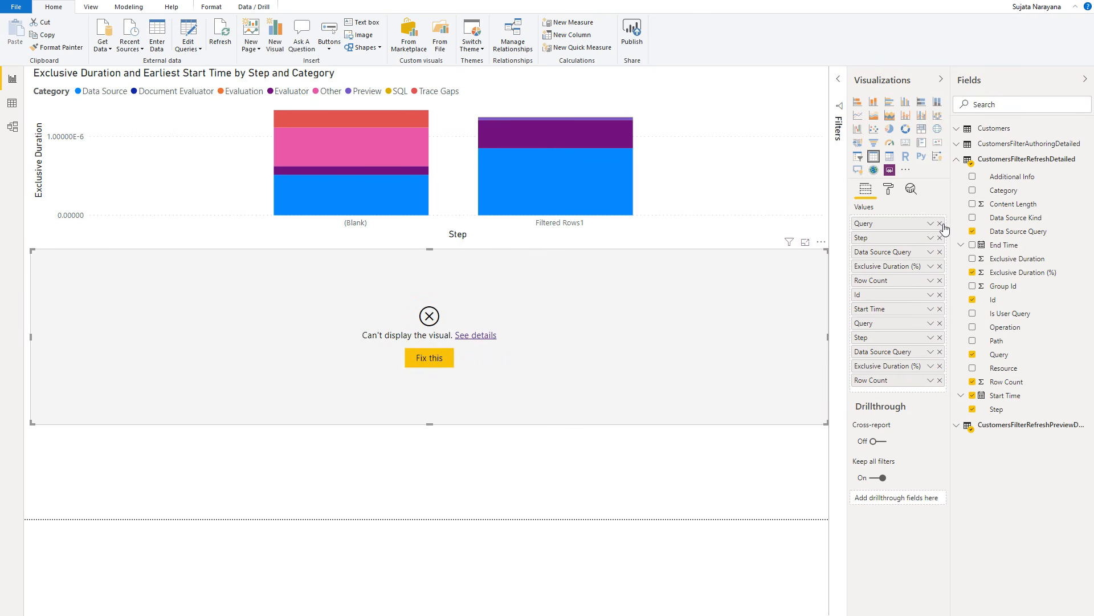
pyautogui.click(942, 224)
pyautogui.click(941, 224)
pyautogui.click(941, 224)
pyautogui.click(941, 224)
pyautogui.click(941, 224)
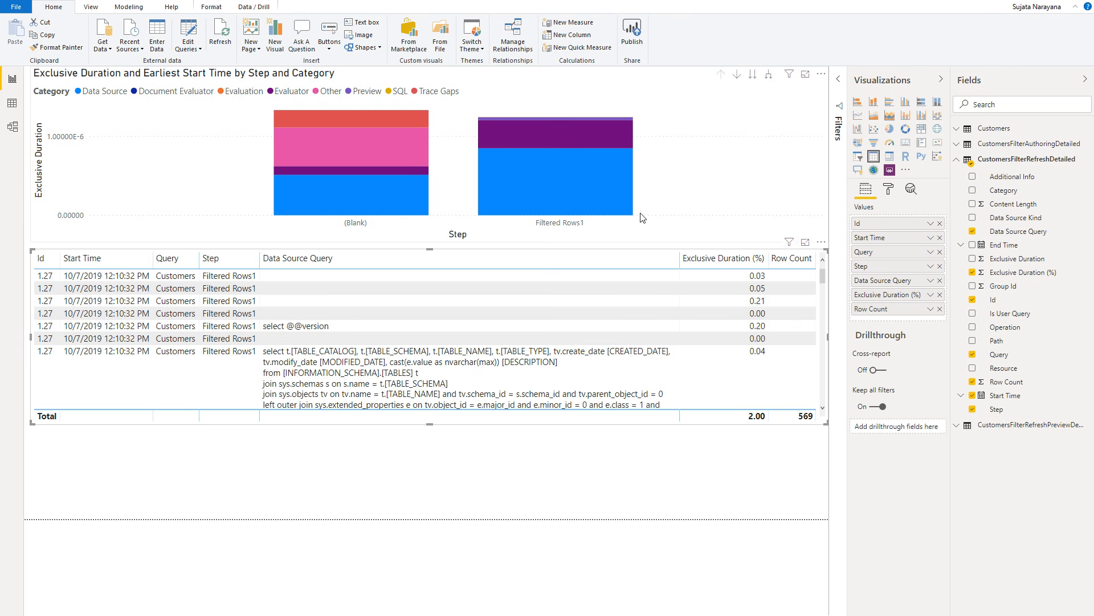
# - Filter the table by the chart's (Blank) step and examine its data source query
pyautogui.click(353, 225)
pyautogui.scroll(-3, 445, 337)
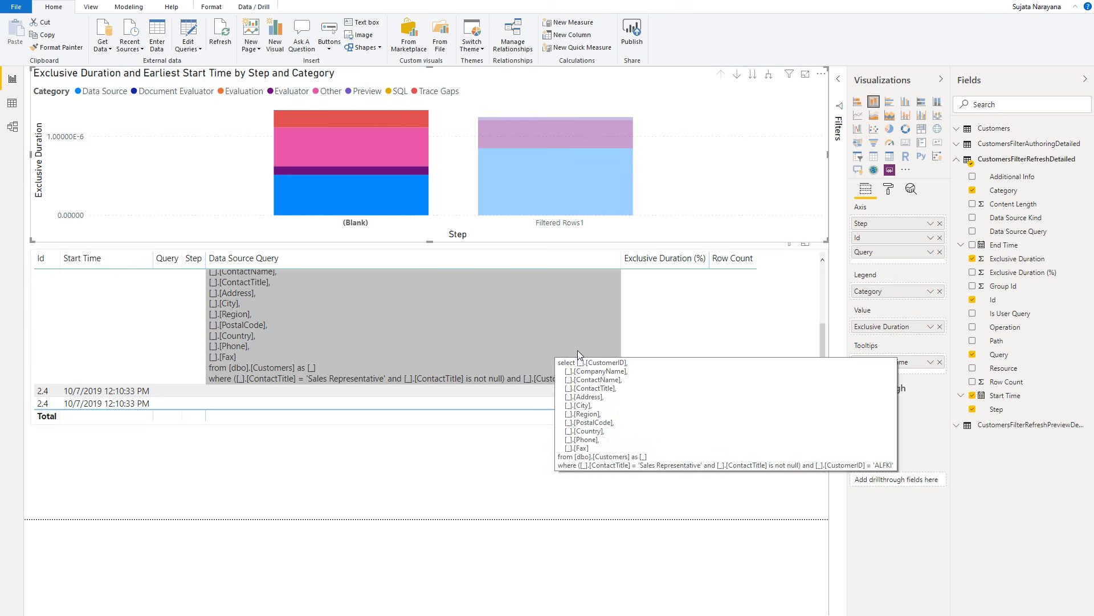
pyautogui.scroll(3, 672, 345)
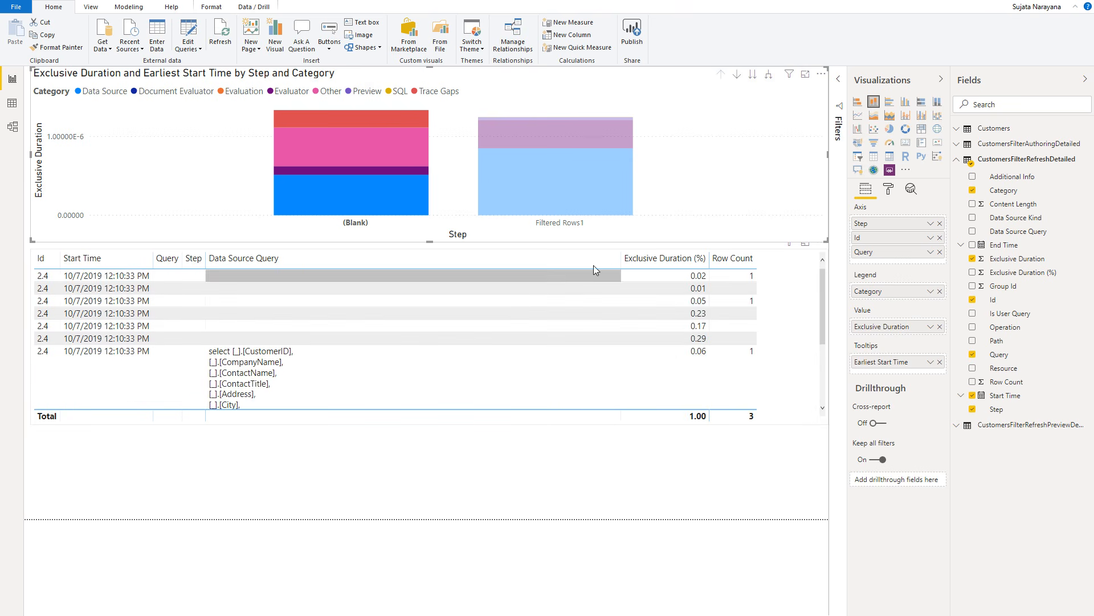
# - Filter the table by the chart's Filtered Rows1 step and look through its data source queries
pyautogui.click(552, 231)
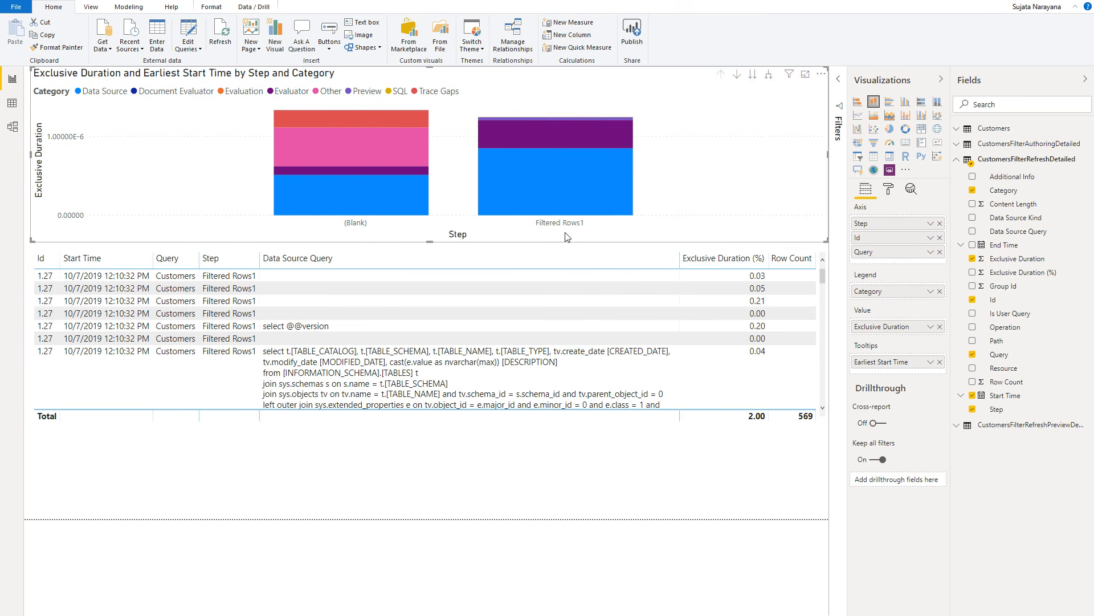
pyautogui.click(570, 227)
pyautogui.scroll(-5, 600, 309)
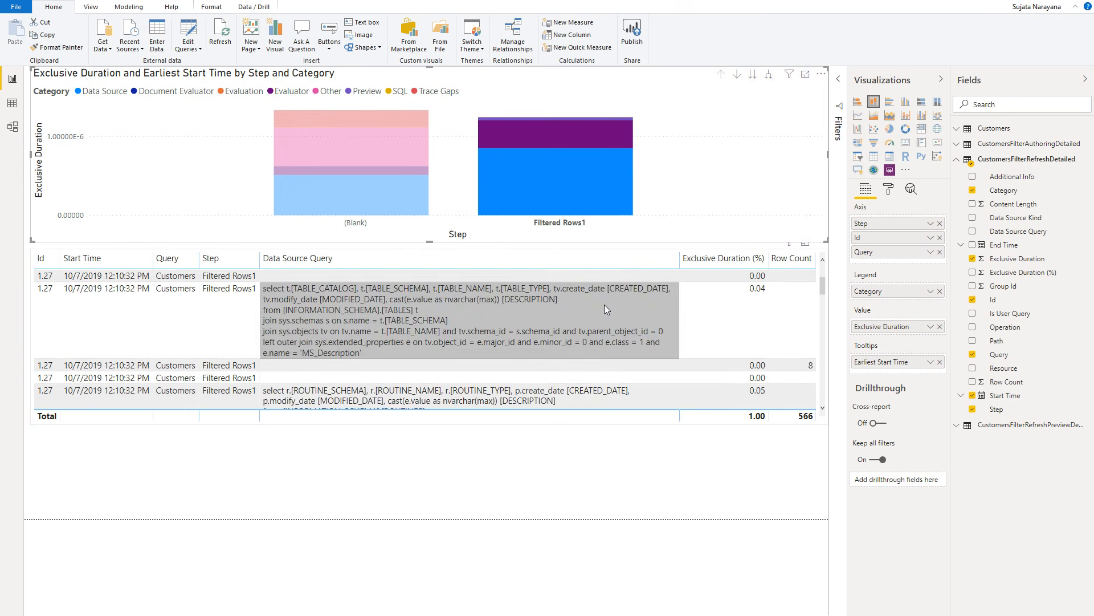
pyautogui.scroll(-5, 639, 318)
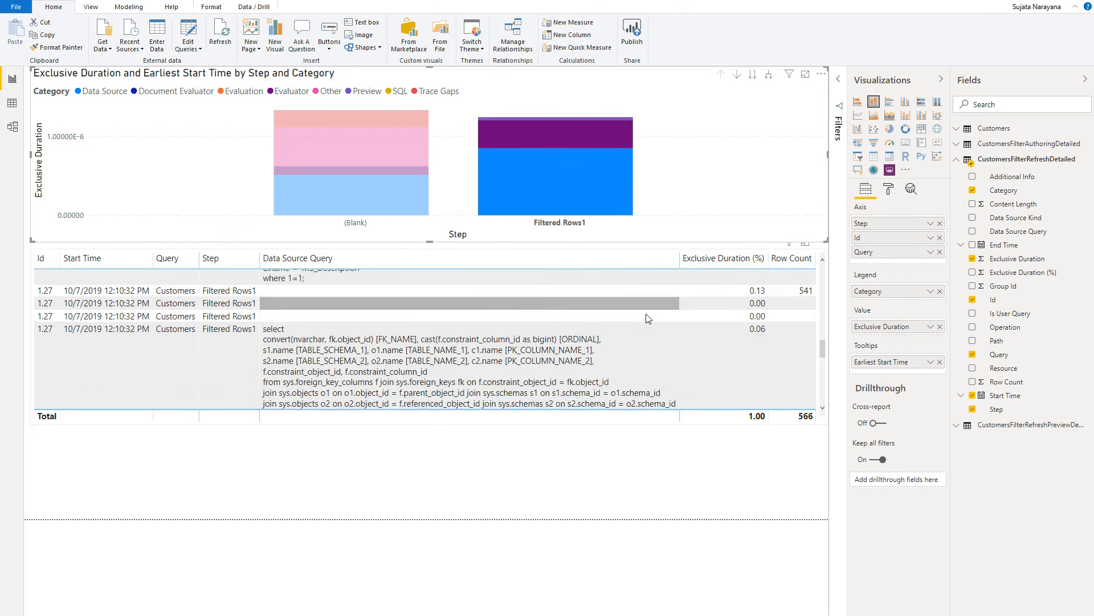
pyautogui.scroll(3, 654, 330)
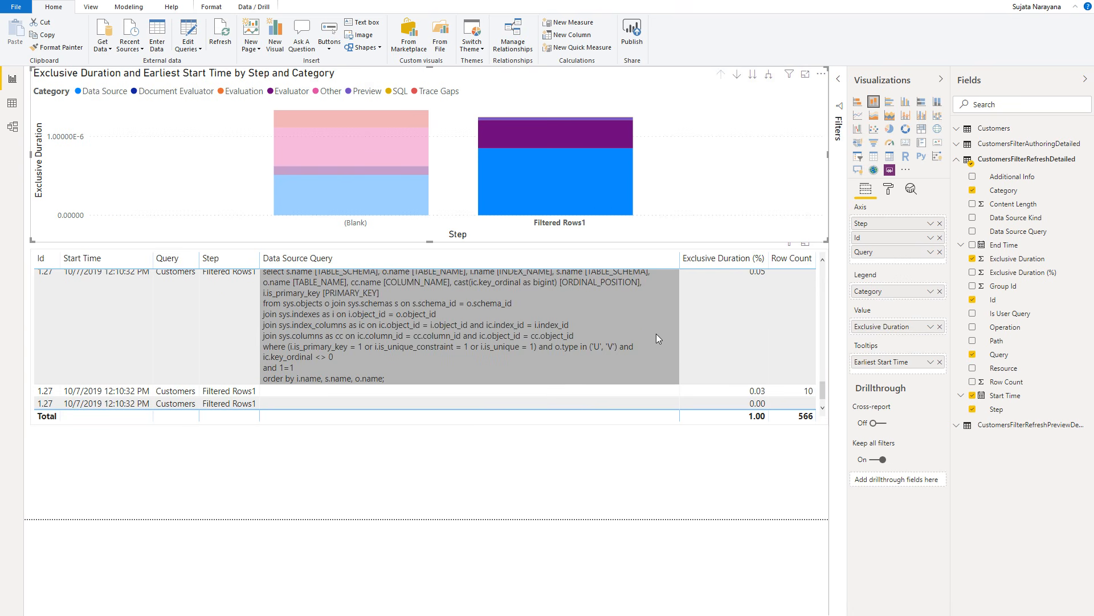
pyautogui.scroll(5, 655, 319)
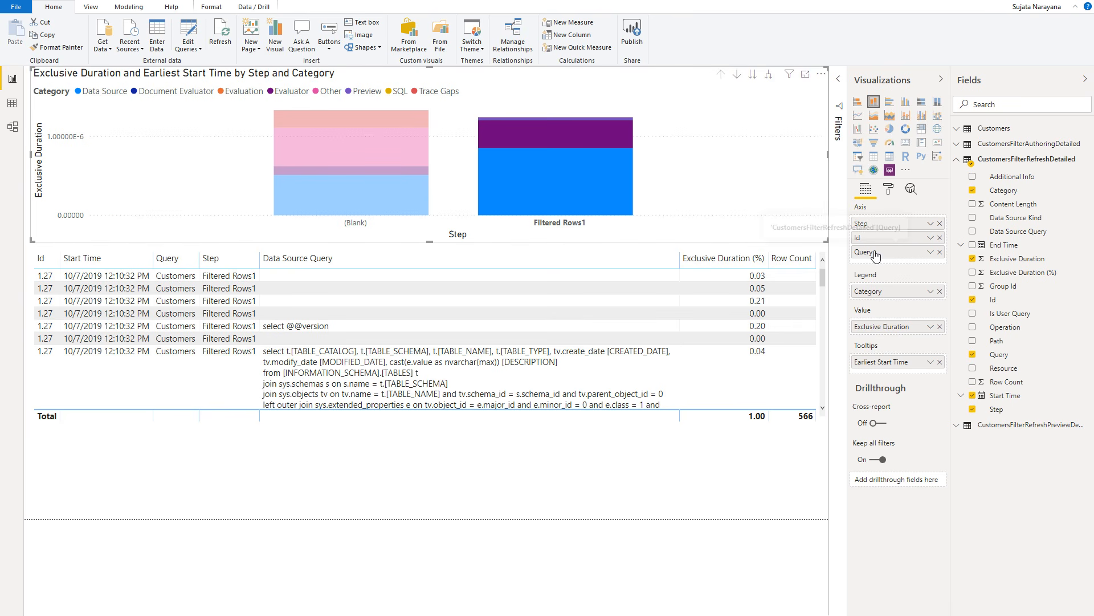
# - Reorder the chart's axis fields to Step, Query, Id, and clear the Filtered Rows1 selection
pyautogui.moveTo(876, 256); pyautogui.dragTo(871, 225)
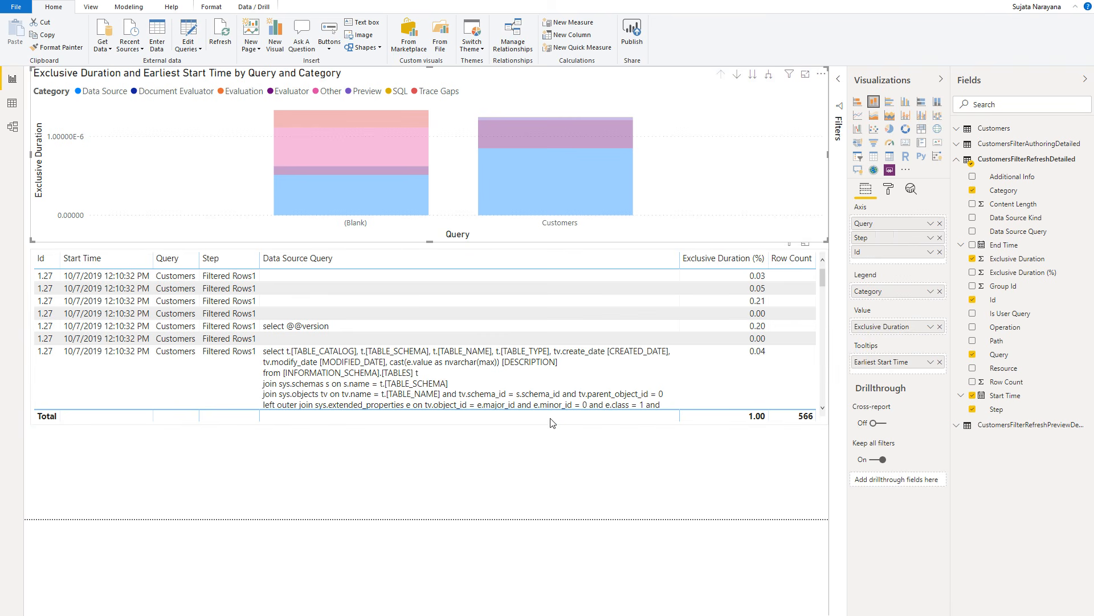
pyautogui.click(546, 440)
pyautogui.click(707, 215)
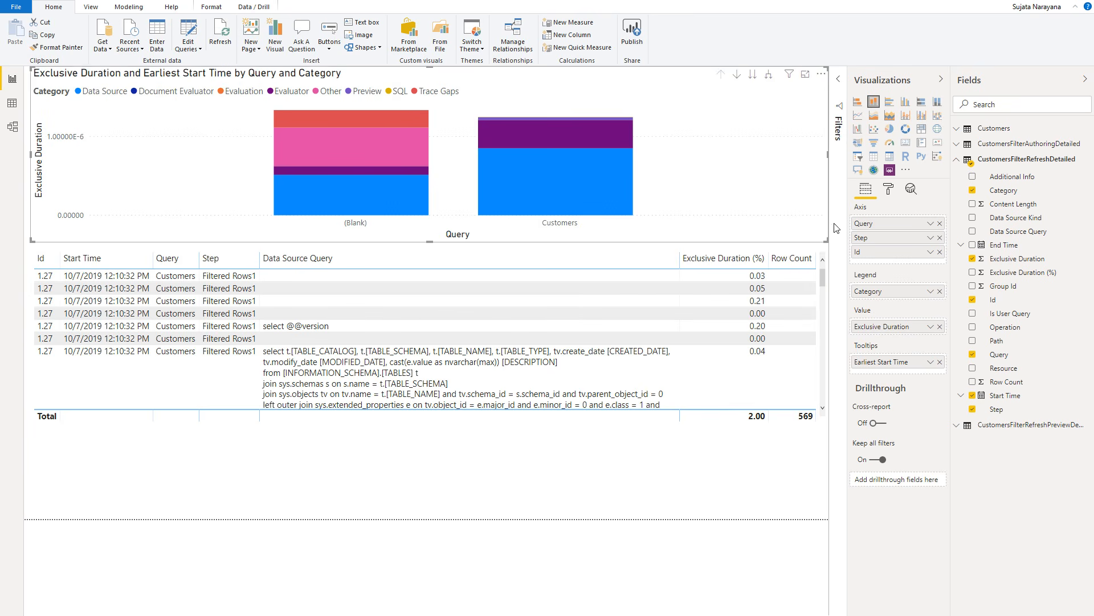
pyautogui.moveTo(871, 238)
pyautogui.mouseDown()
pyautogui.moveTo(869, 228)
pyautogui.moveTo(885, 245)
pyautogui.moveTo(887, 223)
pyautogui.mouseUp()
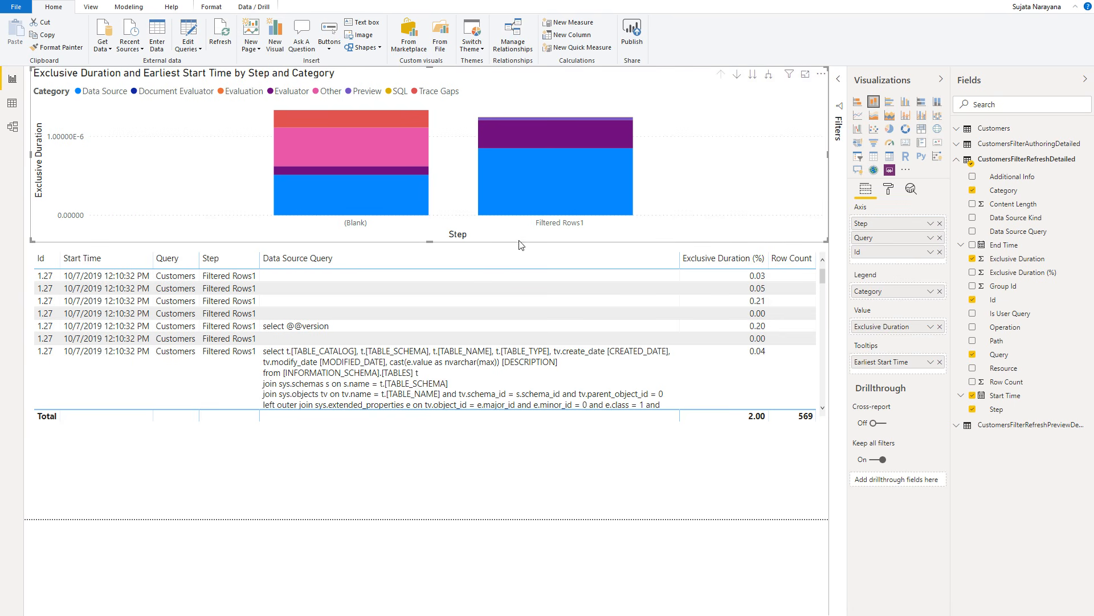
# - Filter the table by the (Blank) step again and examine the Customers select statement with its row count
pyautogui.click(359, 230)
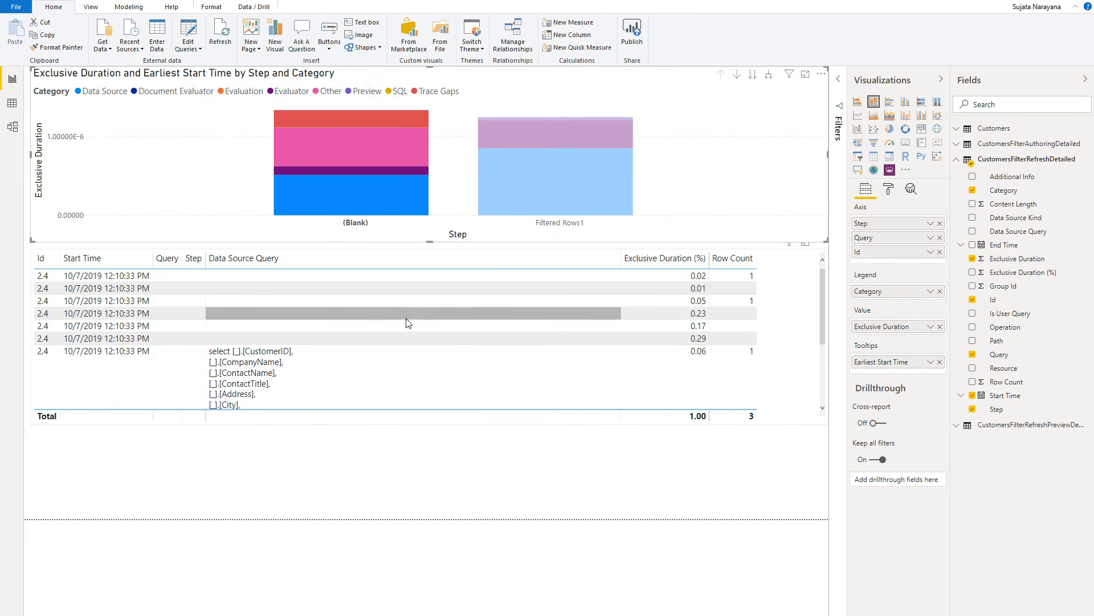
pyautogui.scroll(-3, 408, 325)
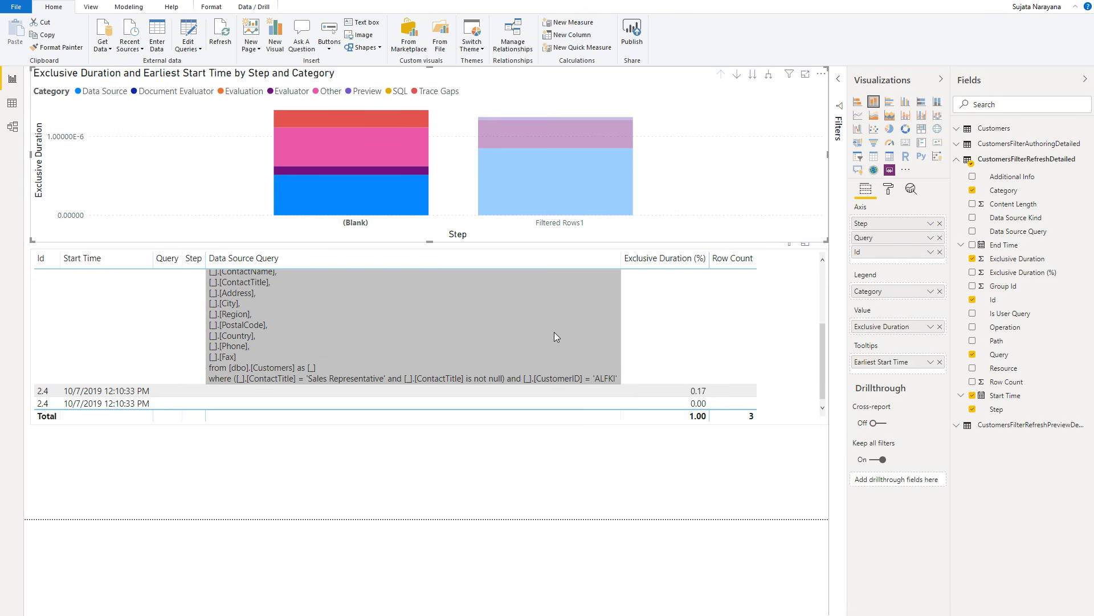
pyautogui.moveTo(823, 359)
pyautogui.mouseDown()
pyautogui.moveTo(829, 332)
pyautogui.moveTo(831, 345)
pyautogui.mouseUp()
pyautogui.click(733, 316)
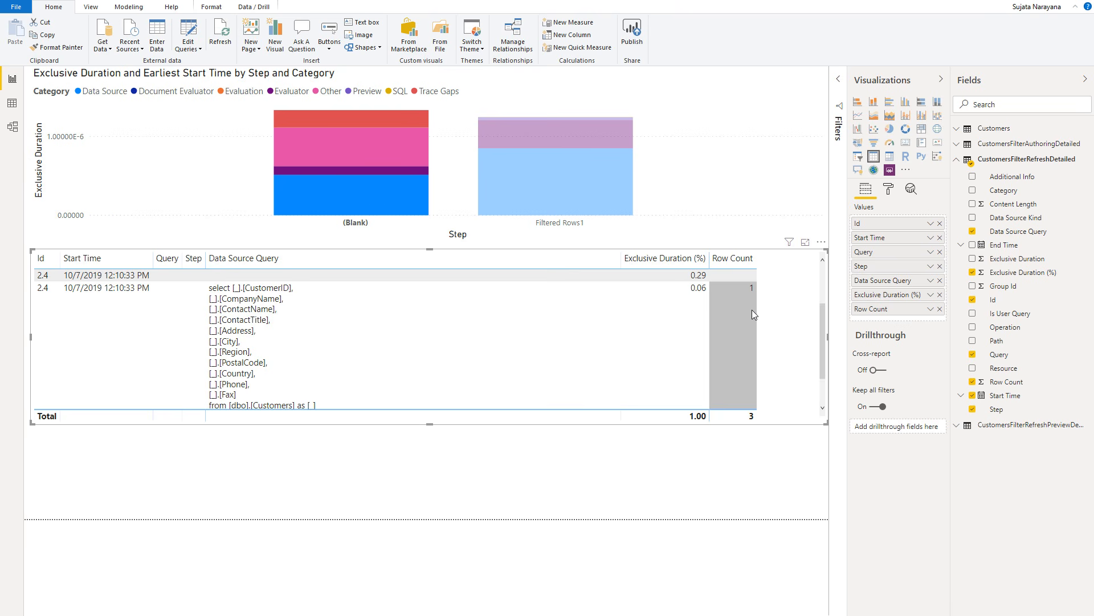
pyautogui.scroll(-2, 439, 340)
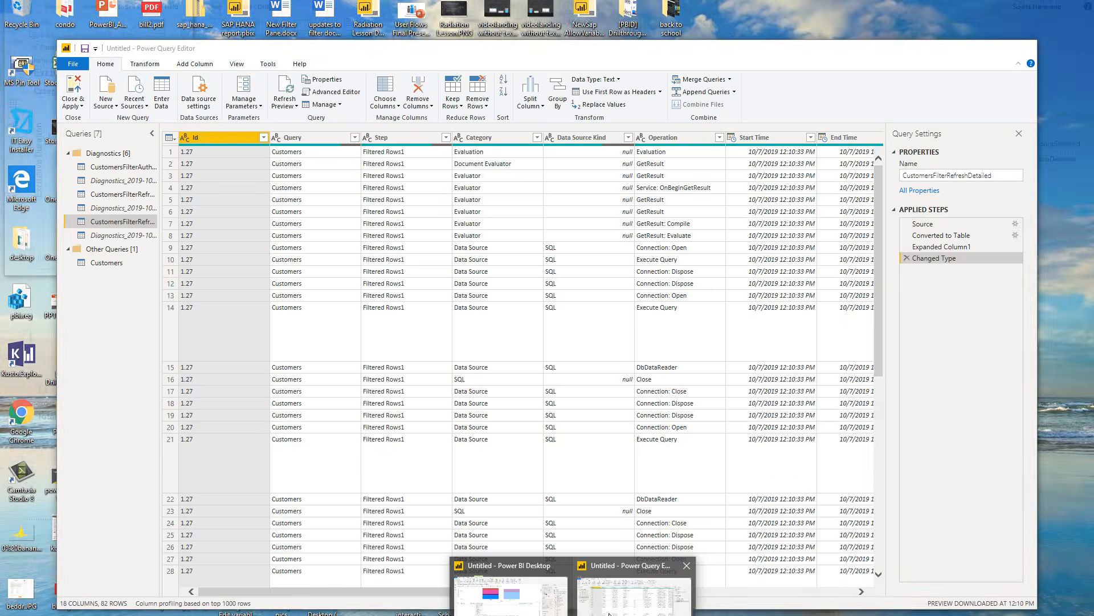
# - Switch to the Power Query Editor and view the filter condition of the Customers query's Filtered Rows1 step without changing it
pyautogui.click(640, 586)
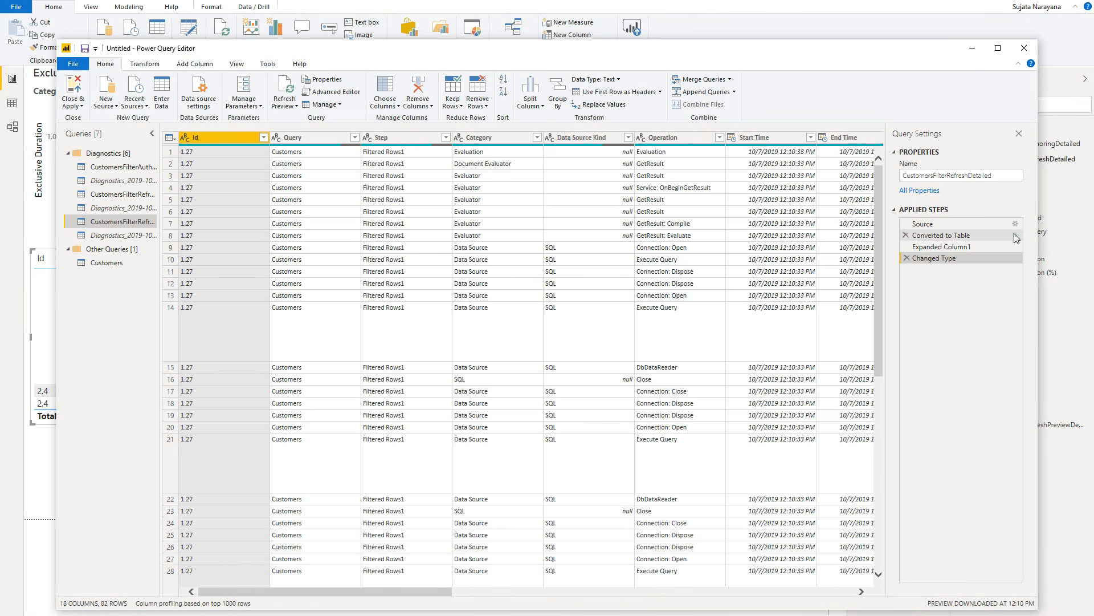
pyautogui.click(106, 263)
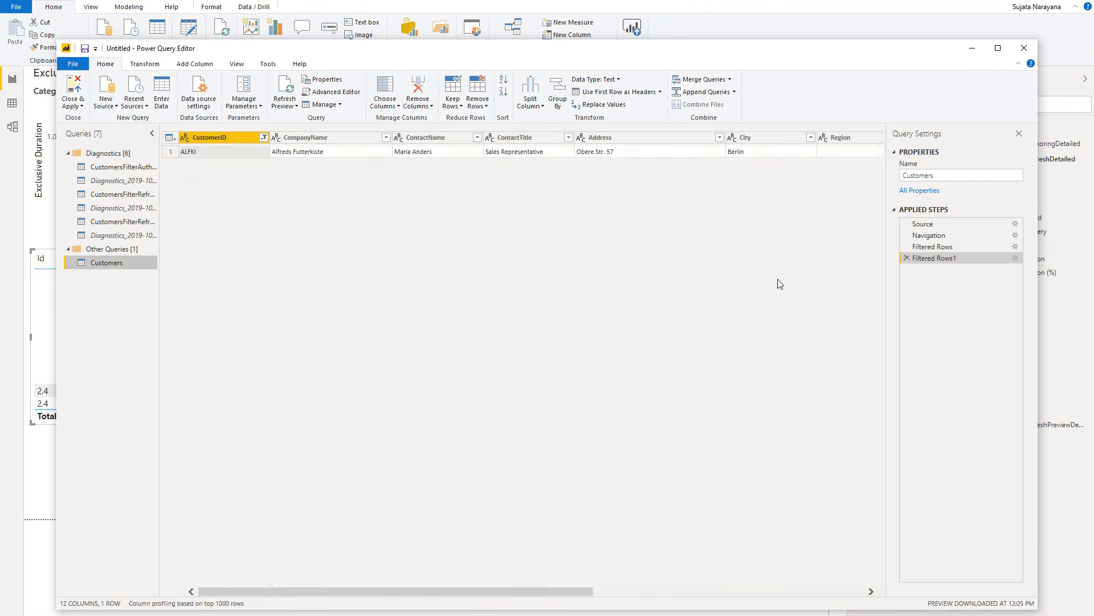
pyautogui.click(1016, 259)
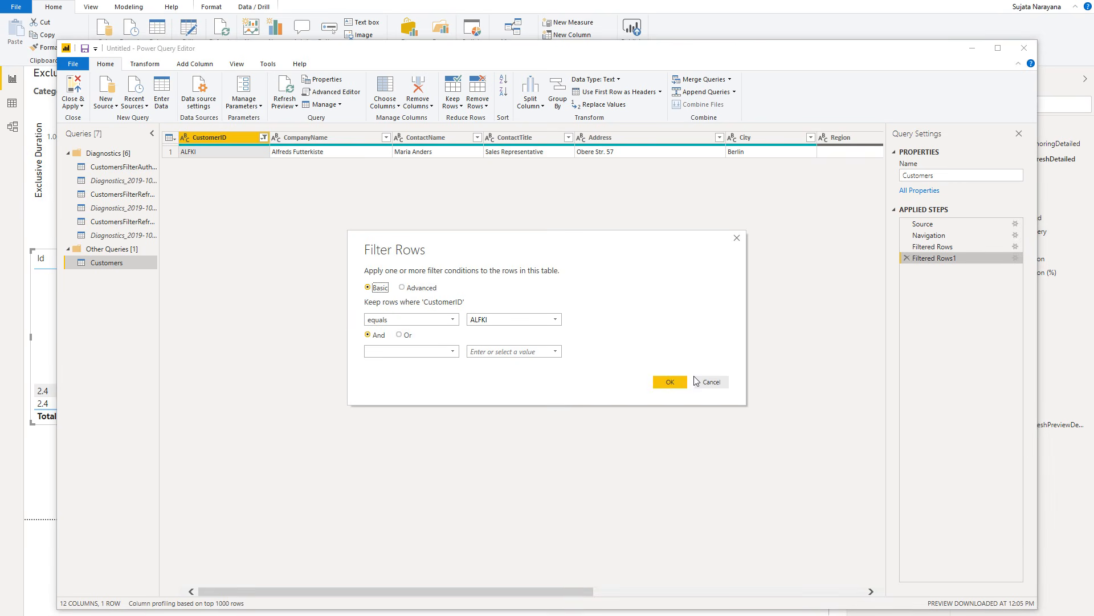
pyautogui.click(697, 381)
# - View the native query of the Filtered Rows1 step, and close it after reading
pyautogui.rightClick(946, 259)
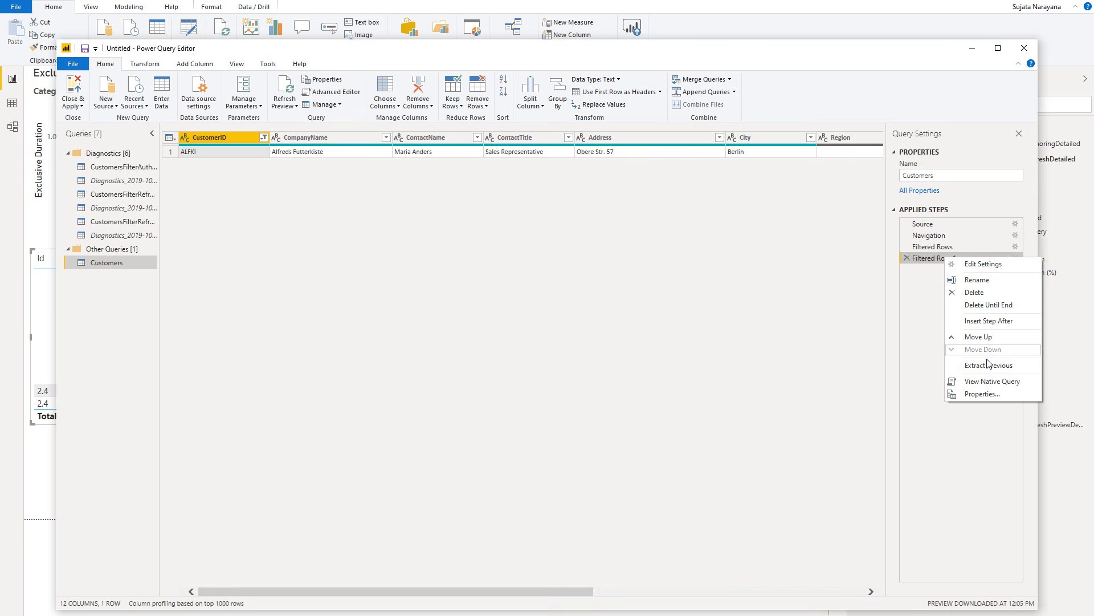
pyautogui.click(980, 381)
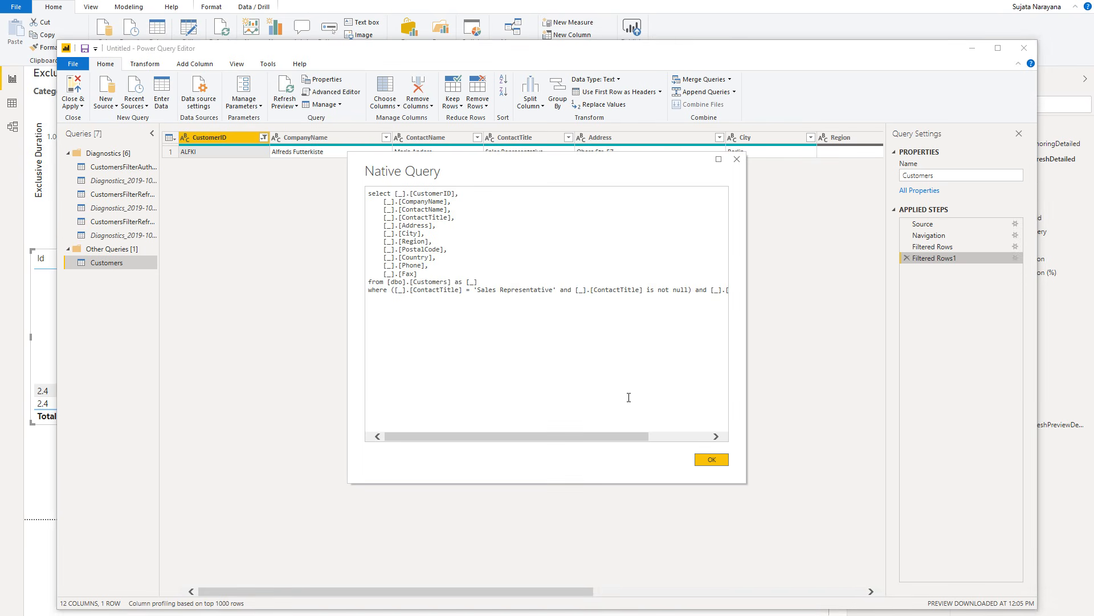
pyautogui.moveTo(598, 434); pyautogui.dragTo(528, 430)
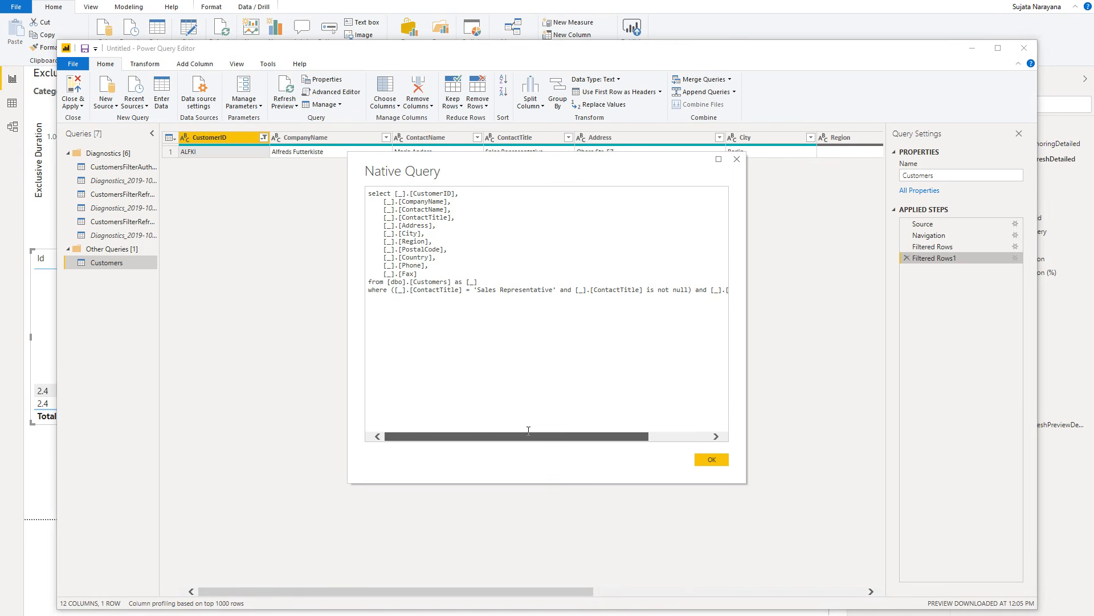
pyautogui.click(700, 456)
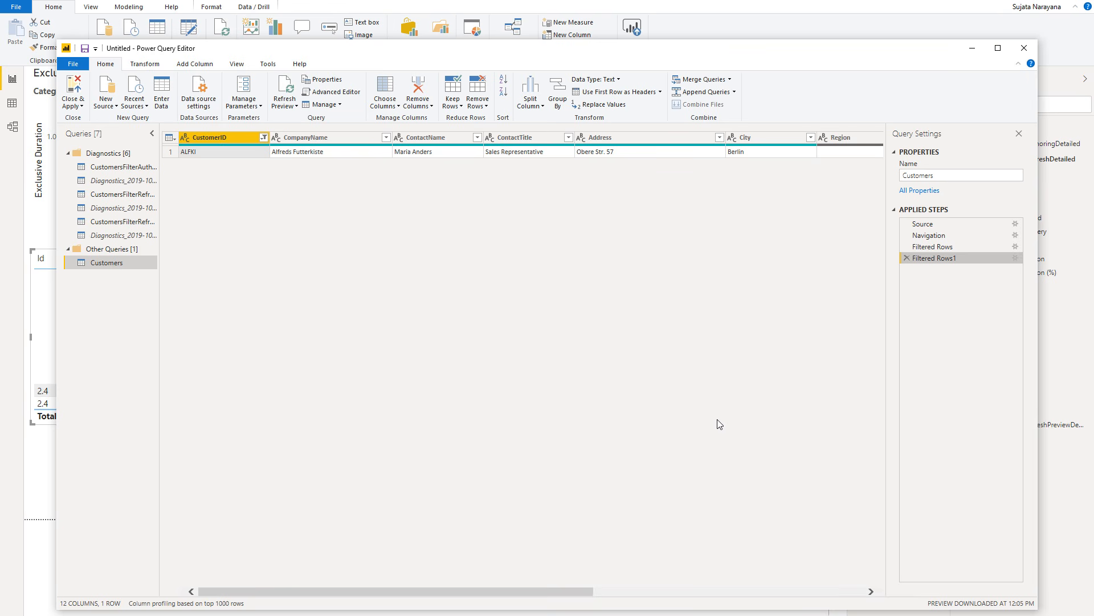